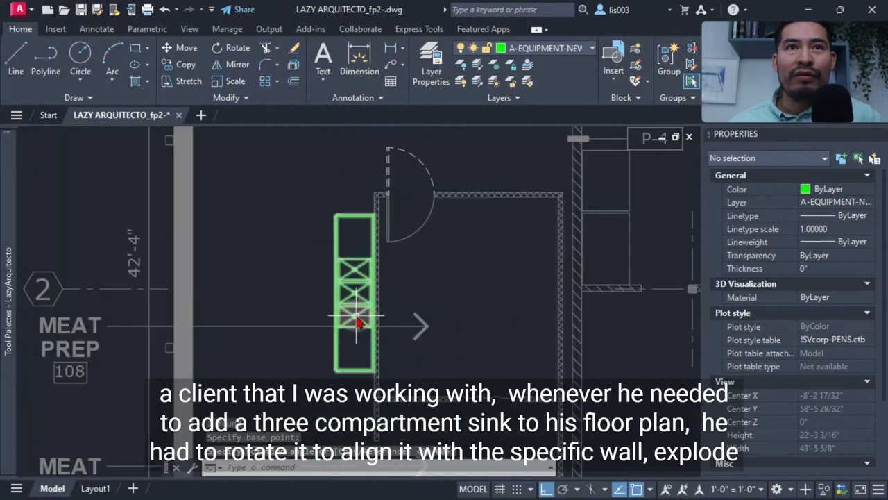
Explode the three-compartment sink block placed against the Meat Prep room wall.
click(364, 258)
text(x)
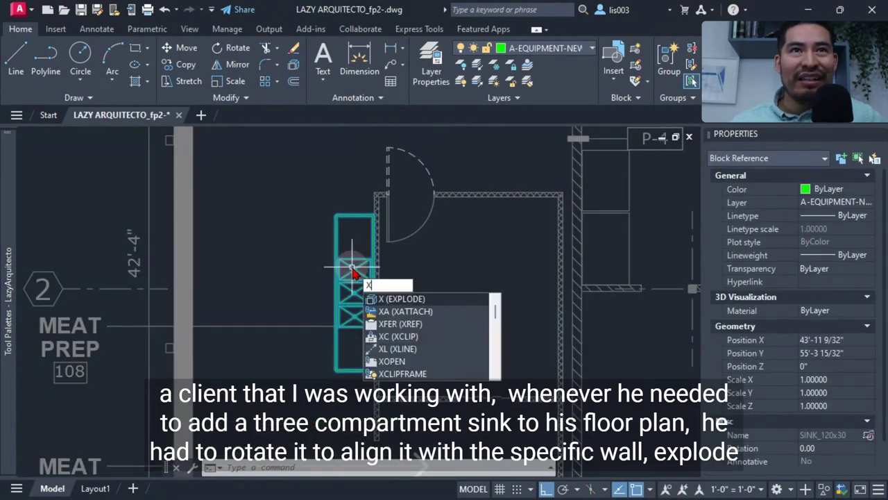
key(Return)
Stretch the upper end of the exploded sink outline to an offset of 76 inches from its lower corner.
click(387, 228)
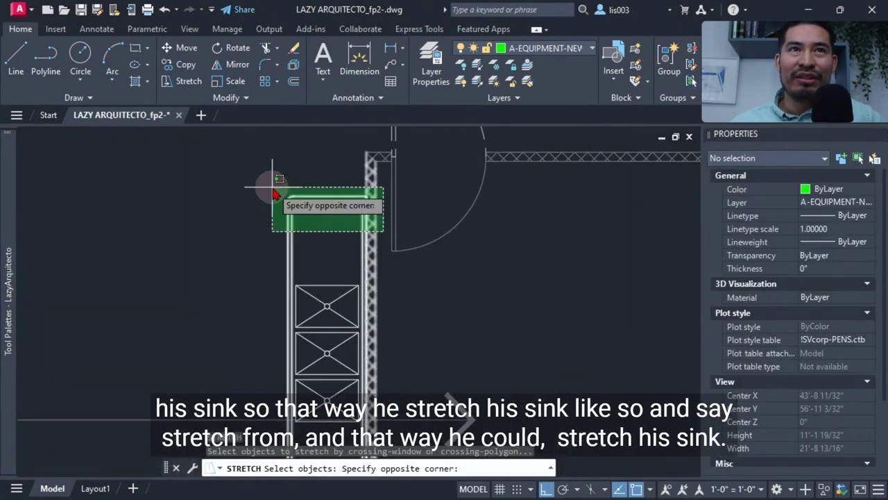
click(274, 188)
key(Return)
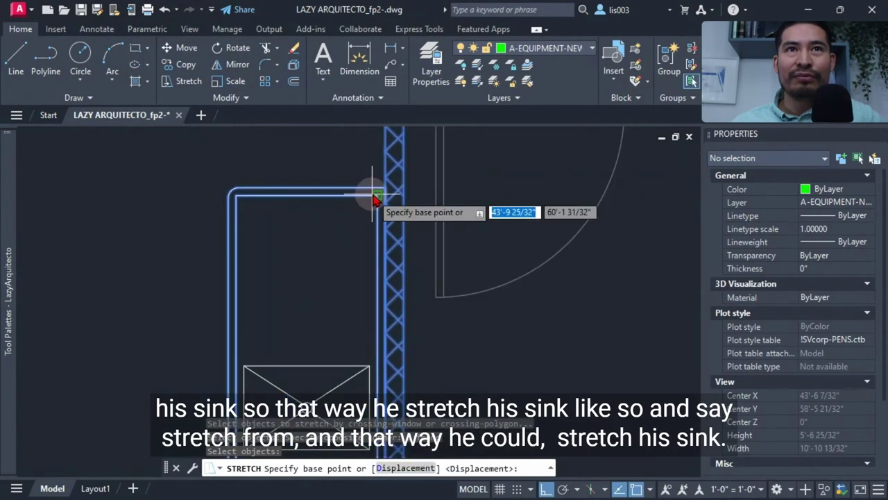
shift+right_click(406, 176)
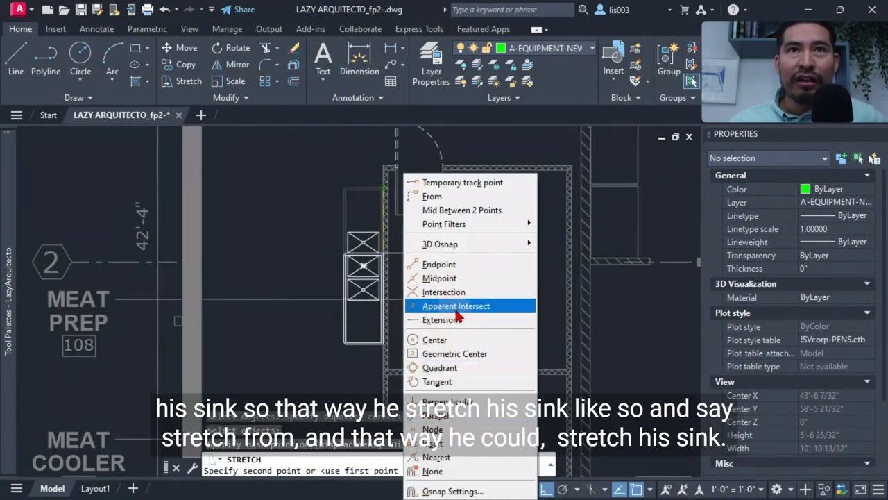
click(431, 196)
scroll(331, 282, up, 3)
scroll(332, 252, down, 3)
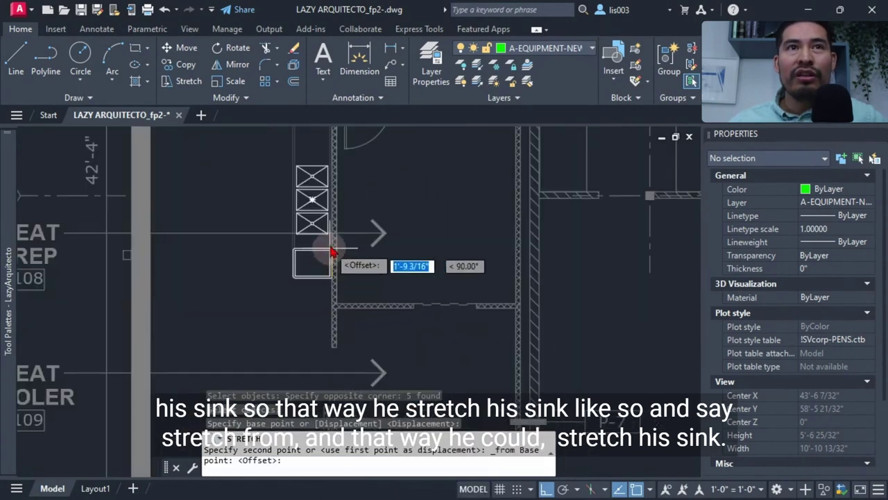
text(76)
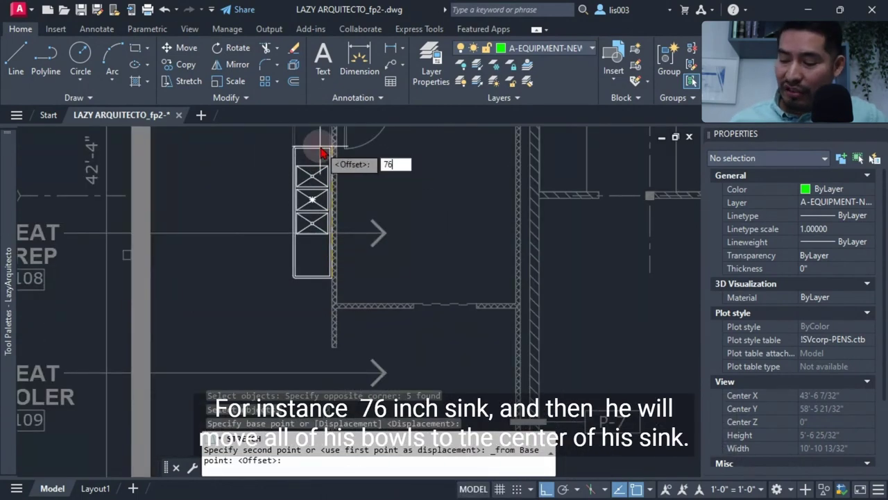
key(Return)
Move the three sink bowls down along the wall so they are centred within the shortened sink outline.
scroll(325, 182, up, 2)
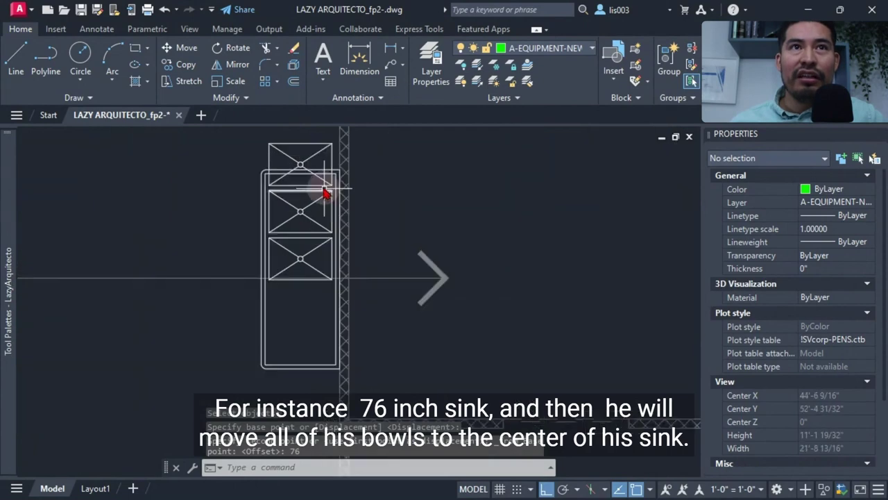
click(259, 139)
click(337, 295)
text(m)
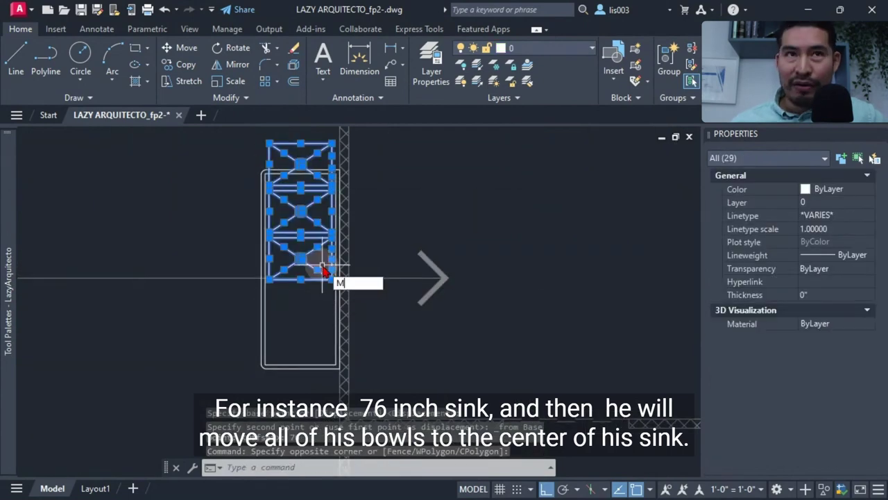
key(Return)
click(333, 214)
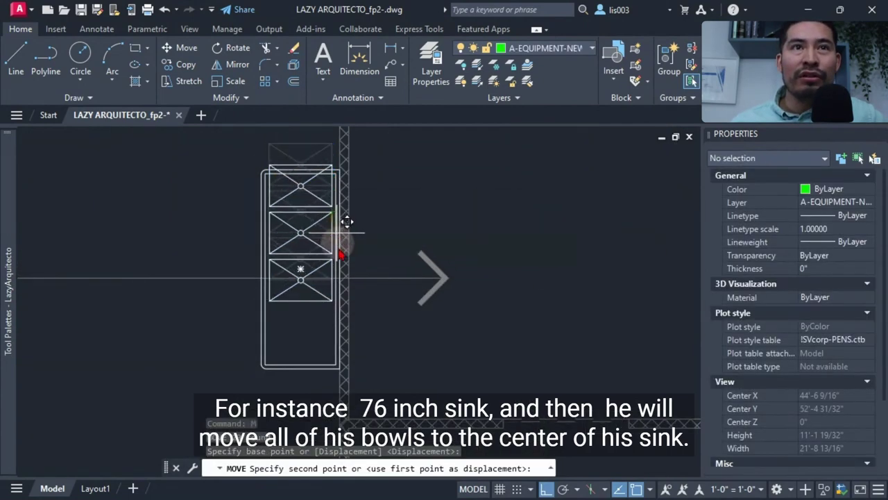
scroll(342, 270, up, 5)
scroll(352, 255, down, 5)
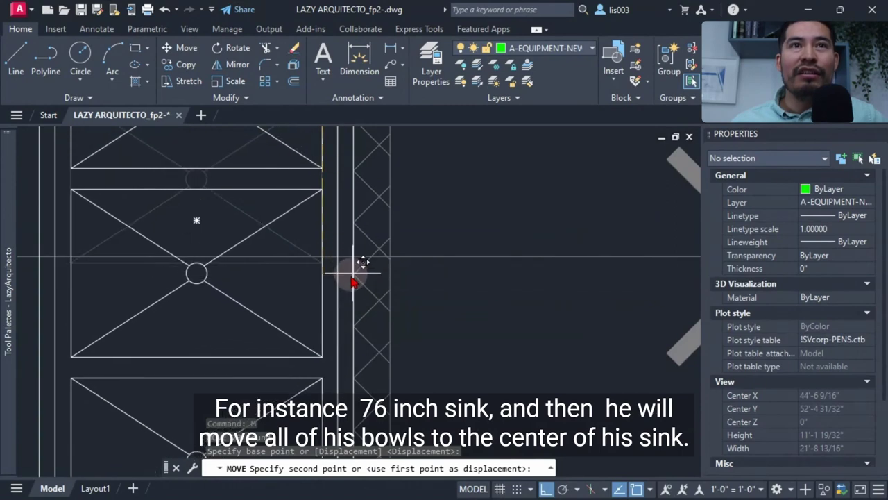
scroll(340, 255, up, 3)
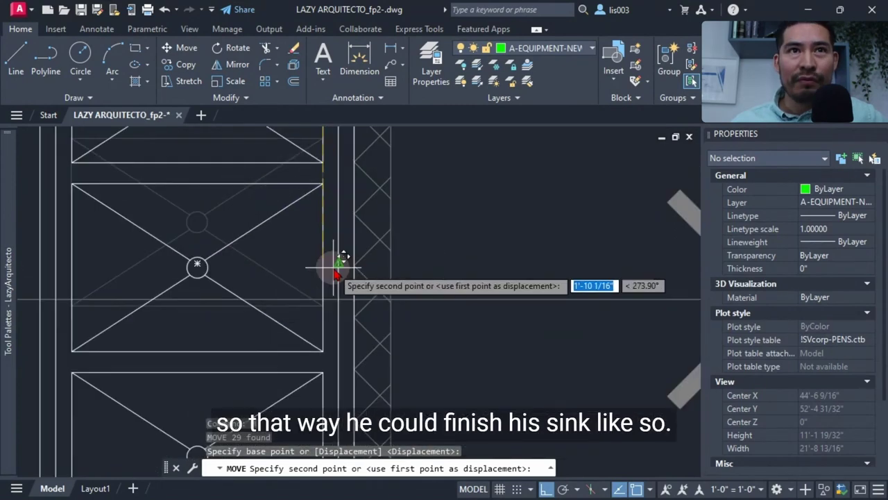
click(334, 258)
scroll(331, 268, down, 3)
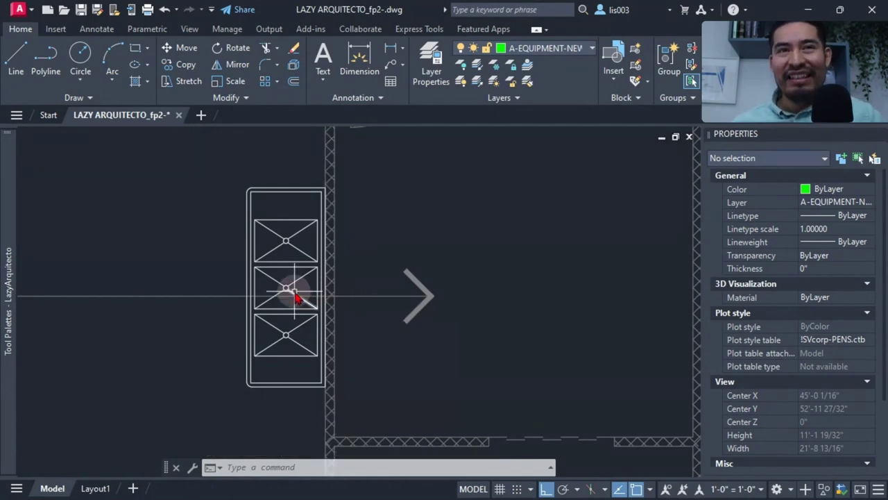
Undo the bowl move, the outline stretch and the explosion of the sink block.
scroll(294, 293, down, 5)
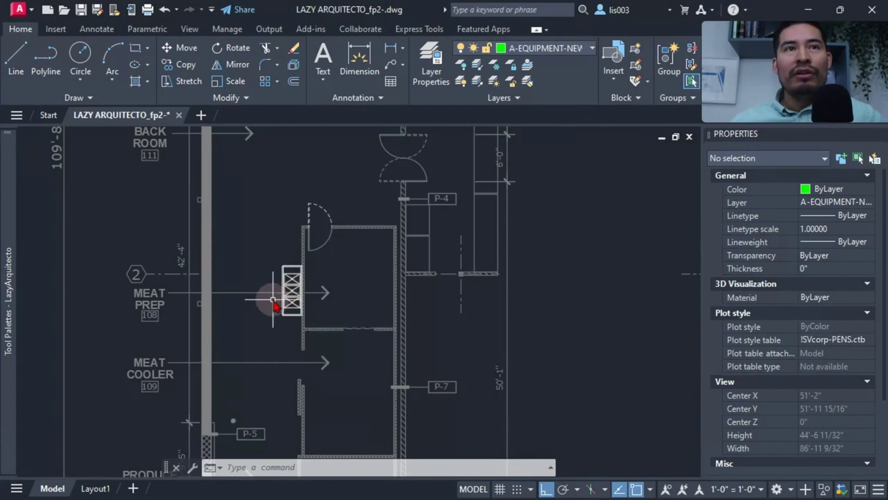
mouse_move(274, 297)
middle_down()
mouse_move(376, 290)
mouse_move(422, 298)
middle_up()
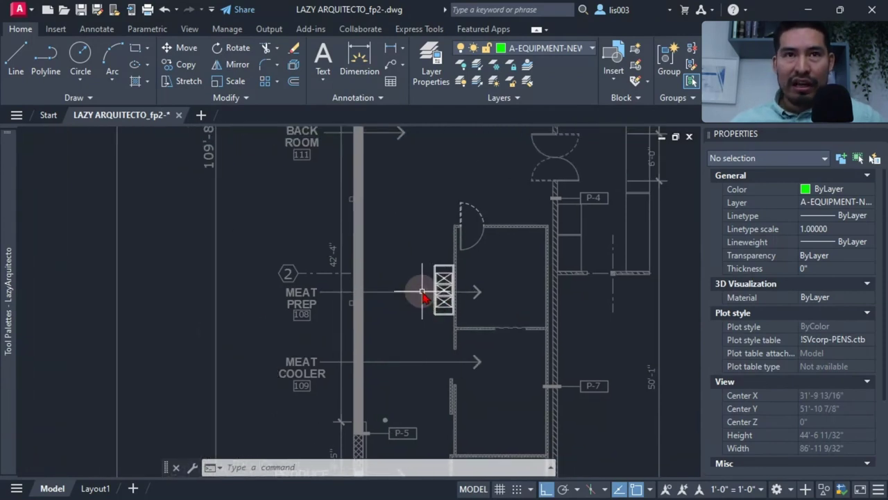
key(ctrl+z)
key(ctrl+z)
key(ctrl+z)
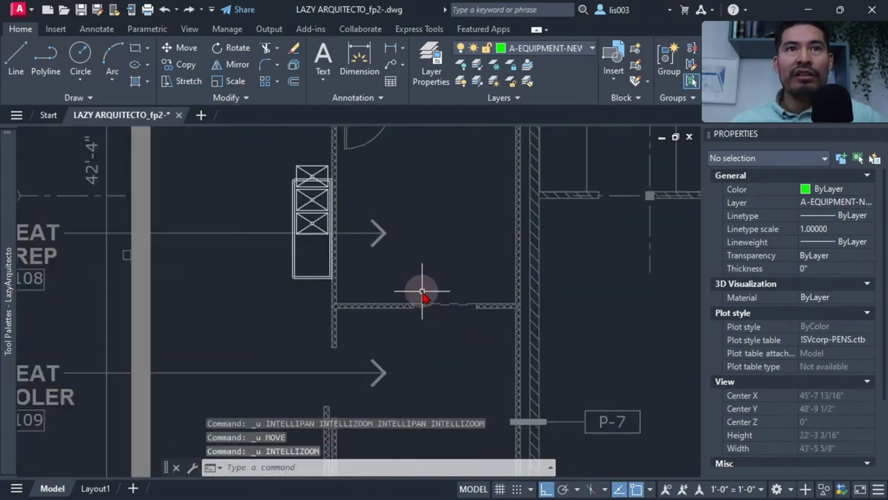
key(ctrl+z)
key(ctrl+z)
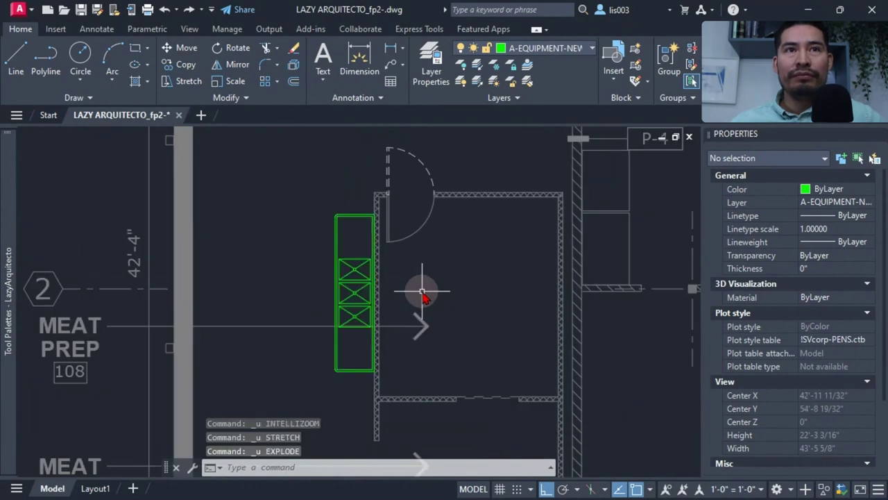
Move the sink block horizontally about 228 feet into the empty space to the right of the floor plan.
click(374, 281)
scroll(373, 281, down, 3)
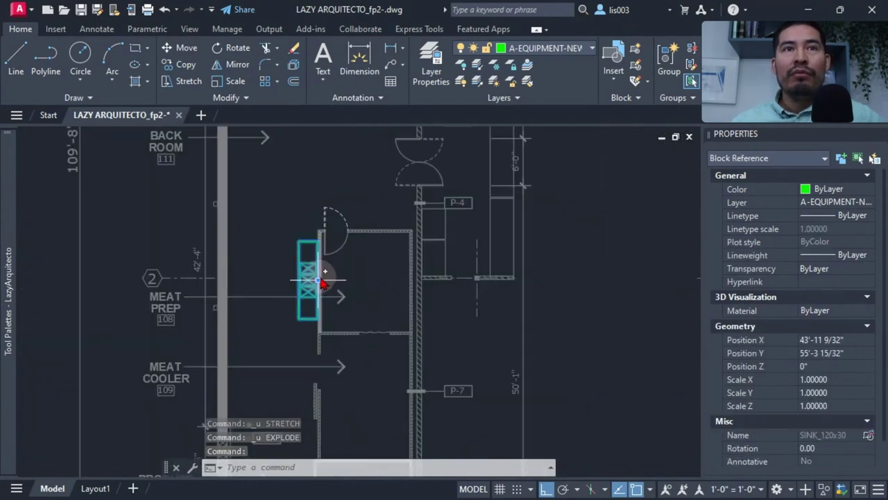
click(318, 281)
scroll(277, 288, down, 5)
scroll(417, 268, up, 3)
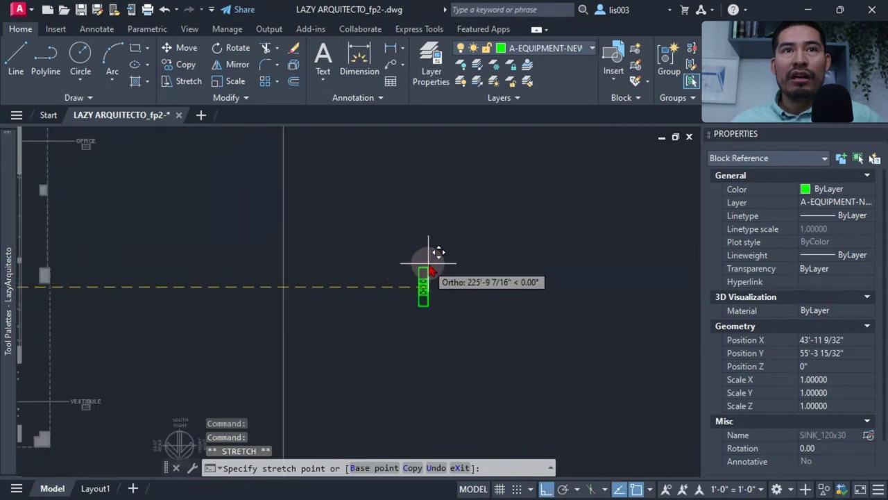
scroll(437, 277, up, 5)
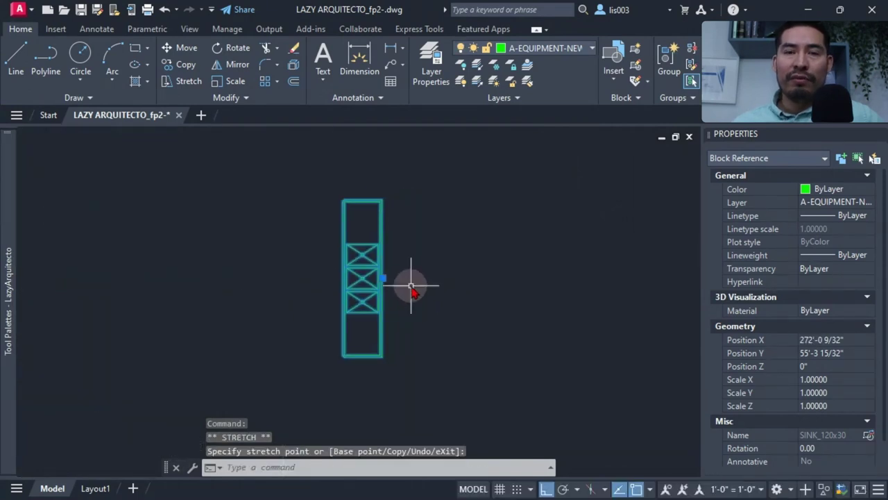
Rotate the sink block 90 degrees about the midpoint of its right edge so it lies horizontally.
text(RO)
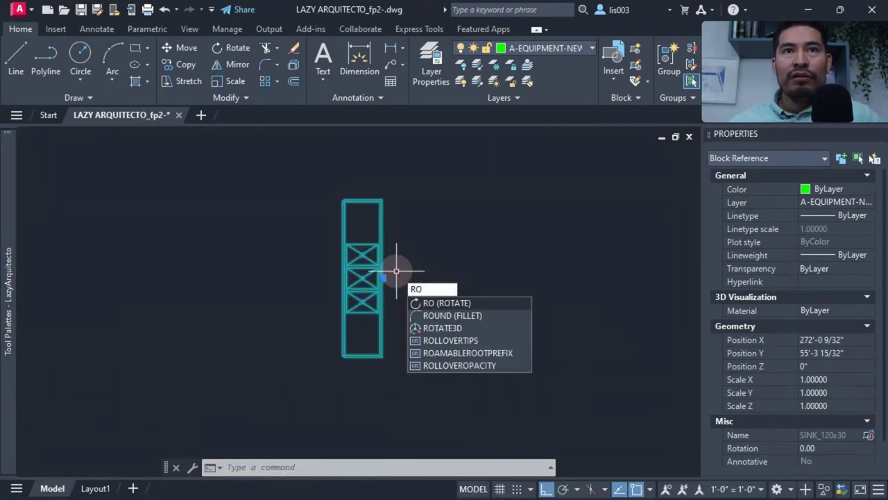
key(Return)
scroll(385, 277, up, 3)
click(368, 285)
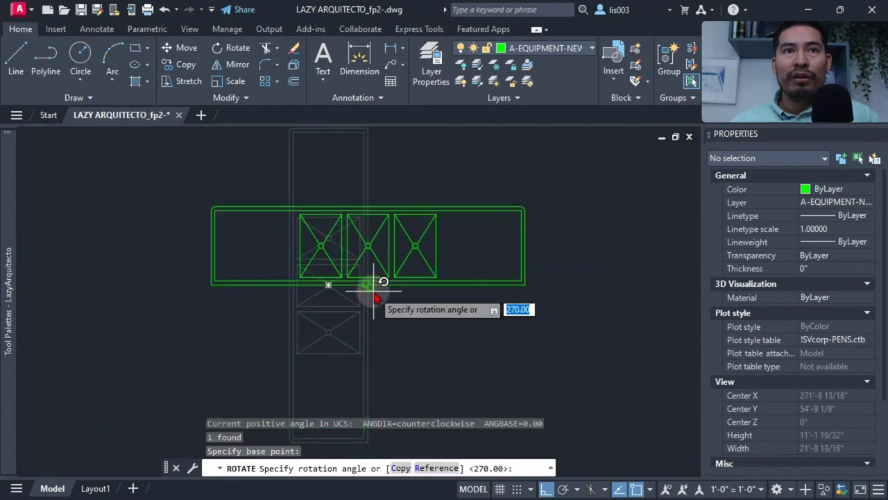
scroll(371, 365, down, 3)
click(375, 185)
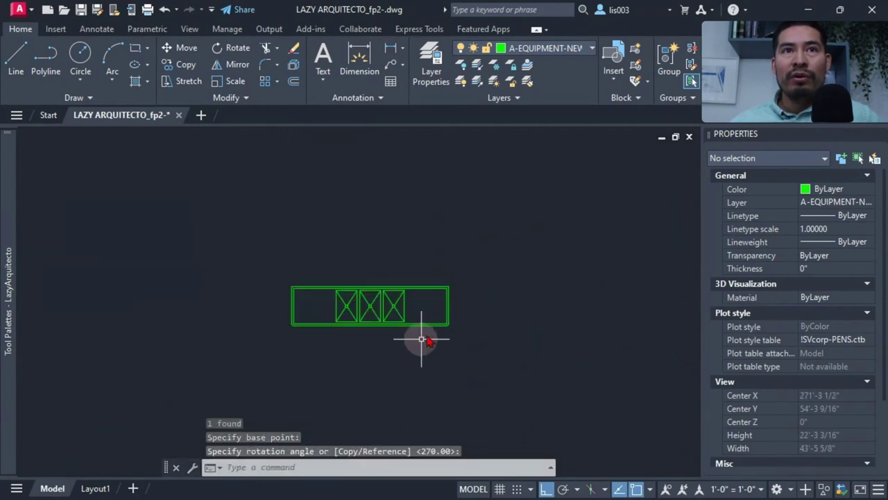
Explode the horizontal sink block into separate lines and bowls.
click(340, 308)
scroll(320, 236, up, 3)
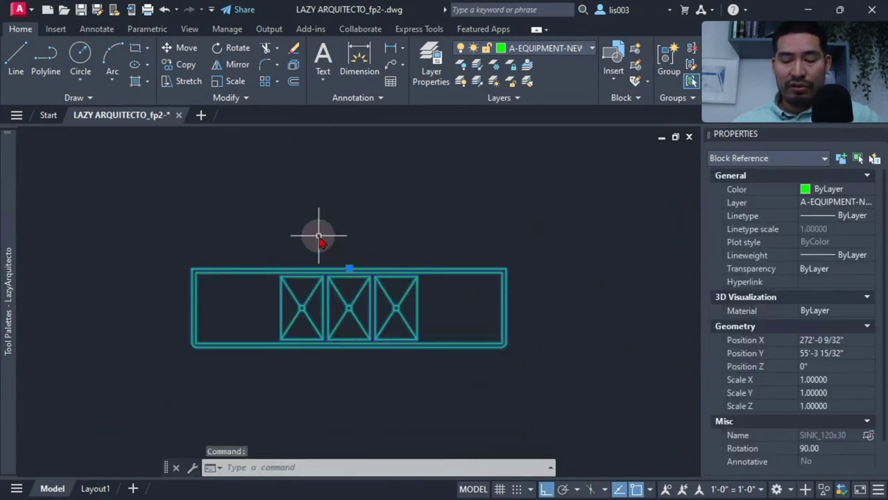
text(x)
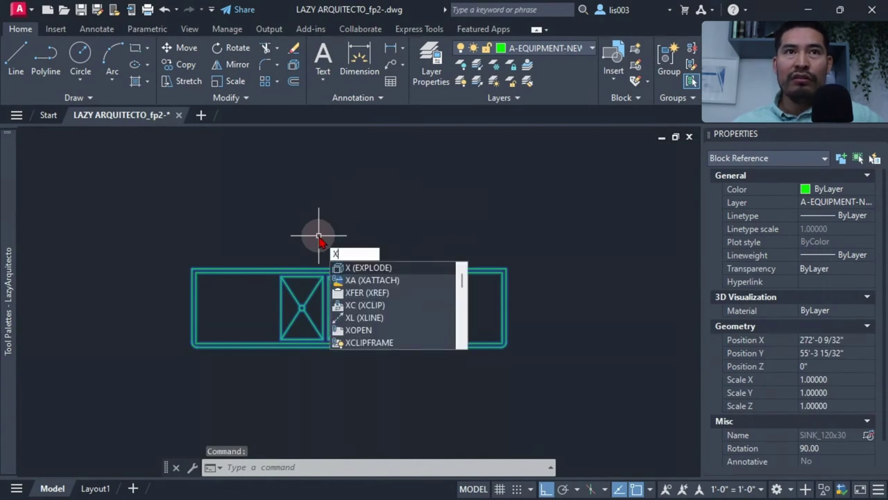
key(Return)
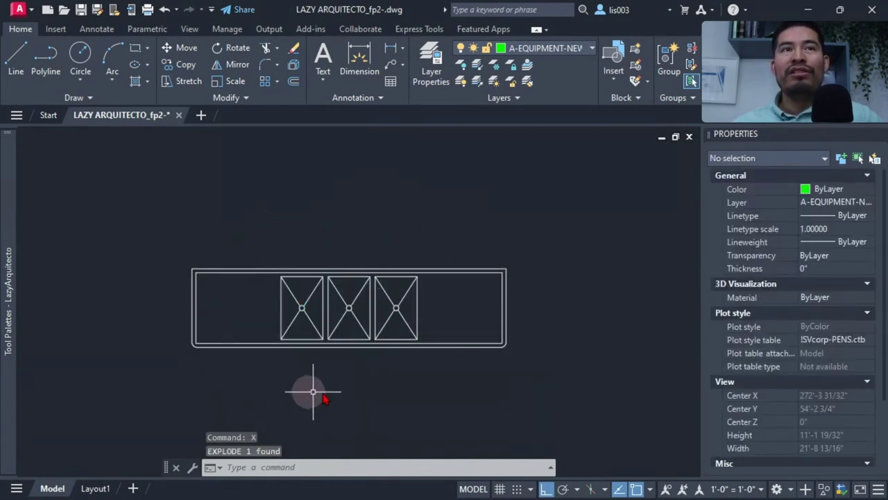
middle_drag(357, 383, 376, 383)
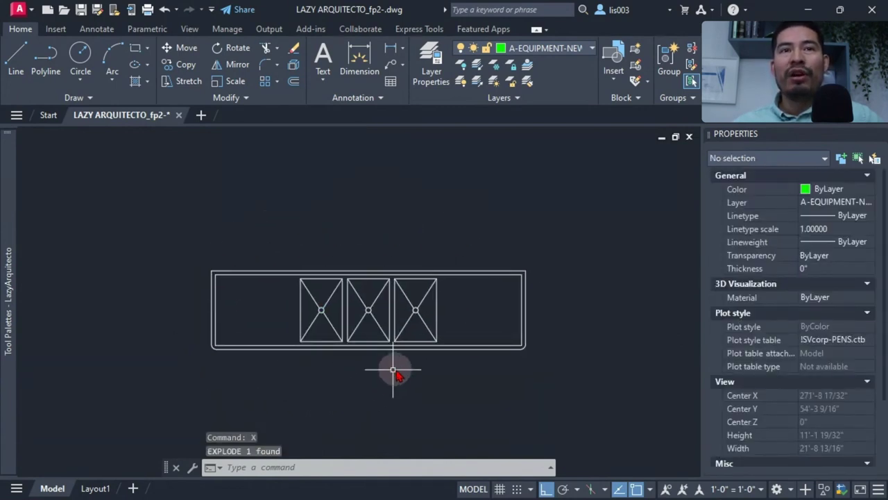
Set the linetype of all the exploded sink's objects to ByLayer.
click(182, 255)
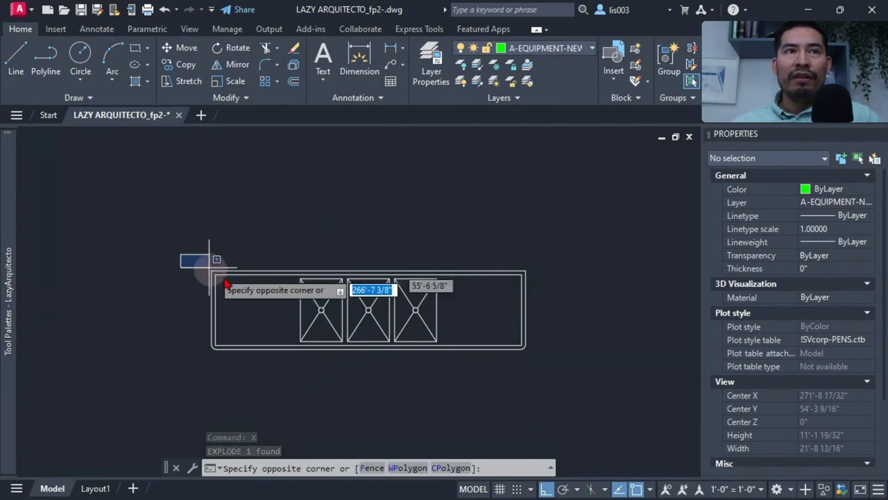
click(539, 380)
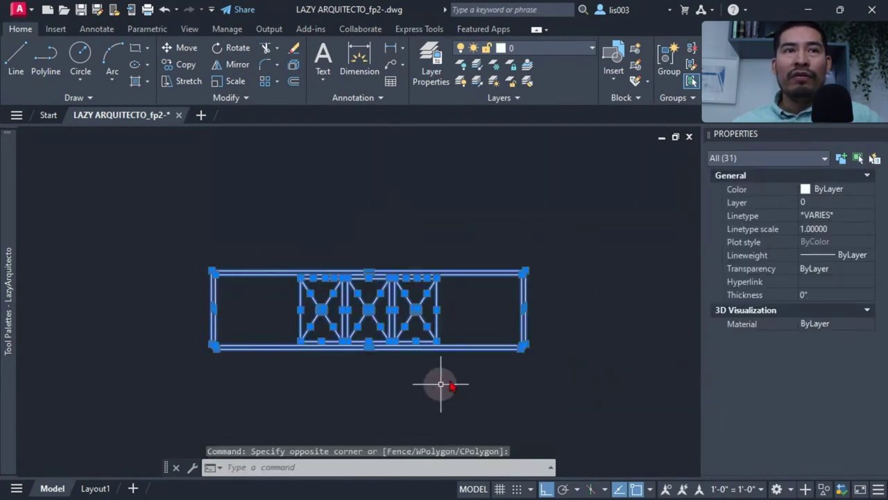
click(829, 219)
click(832, 218)
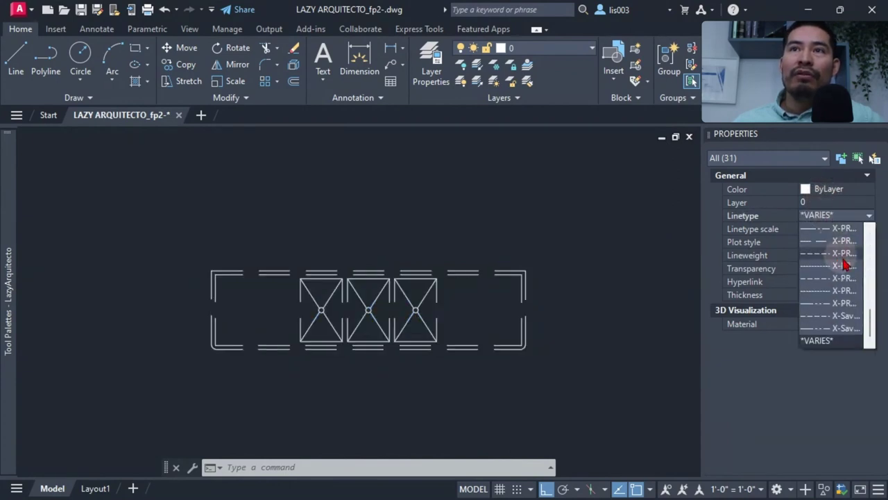
scroll(843, 267, up, 3)
click(836, 229)
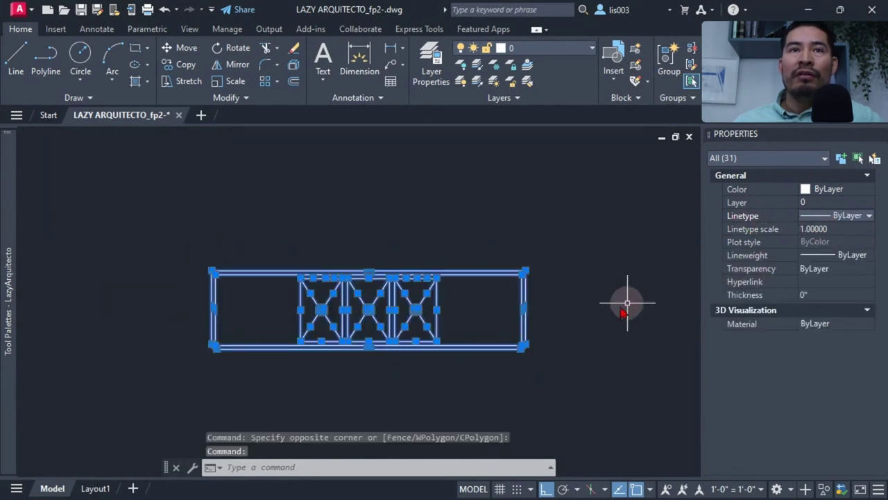
key(Escape)
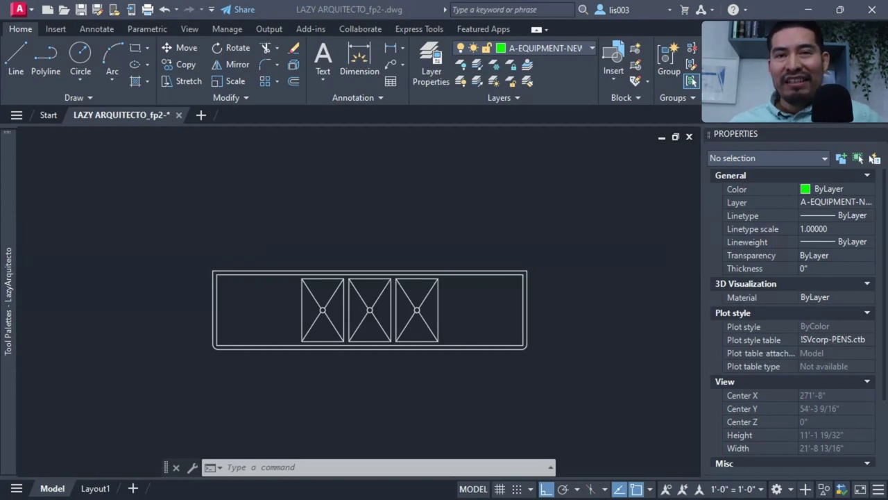
click(230, 336)
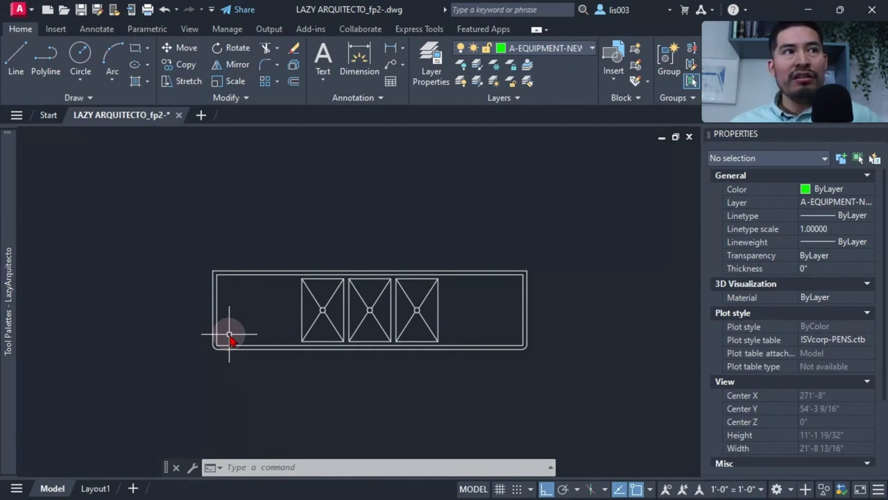
key(alt+Tab)
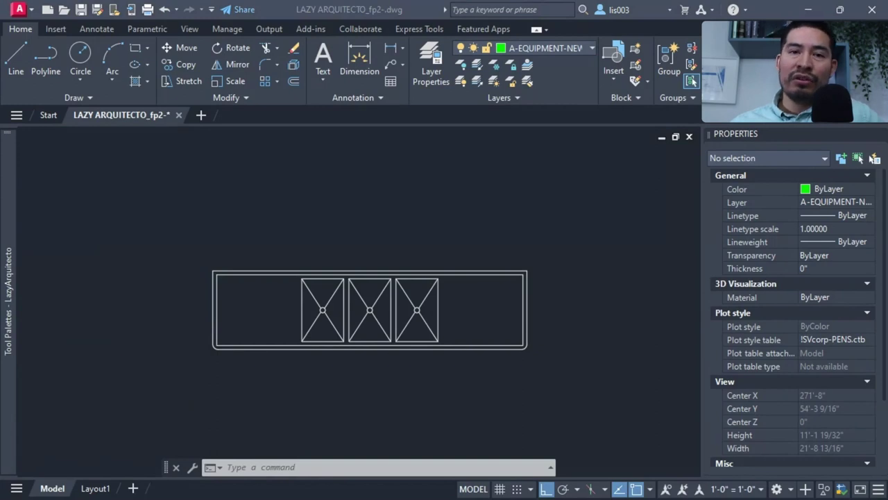
Stretch the right end of the sink's double outline to lie 90 inches from its upper-left corner.
click(476, 198)
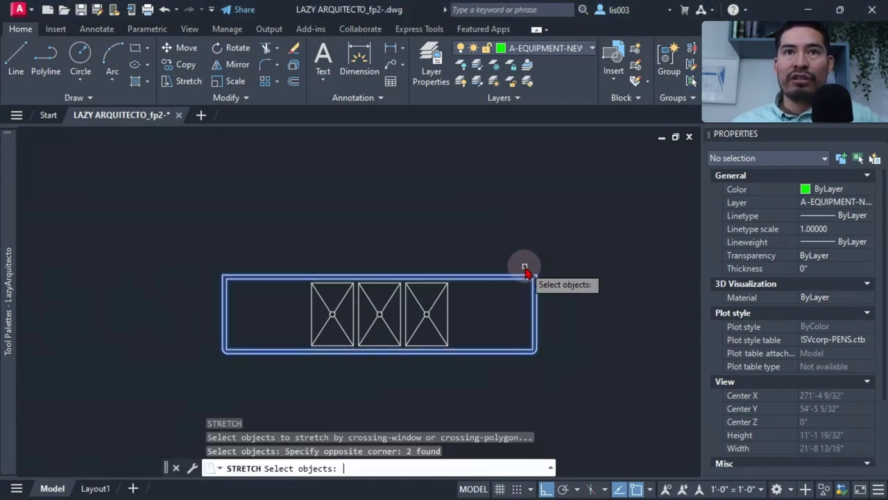
key(Return)
click(534, 263)
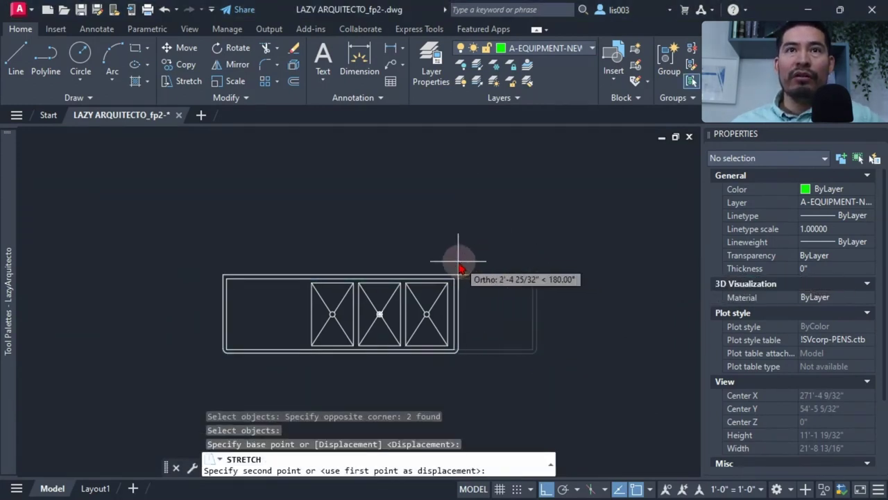
key(F8)
shift+right_click(469, 258)
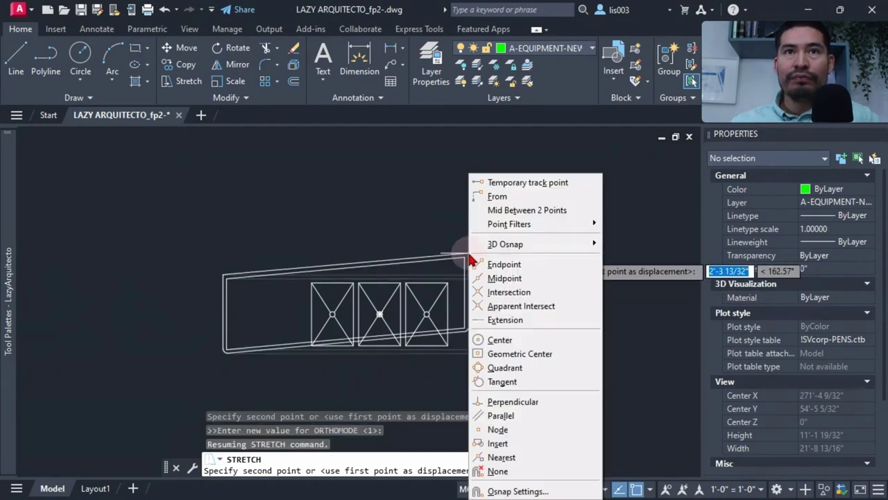
click(500, 196)
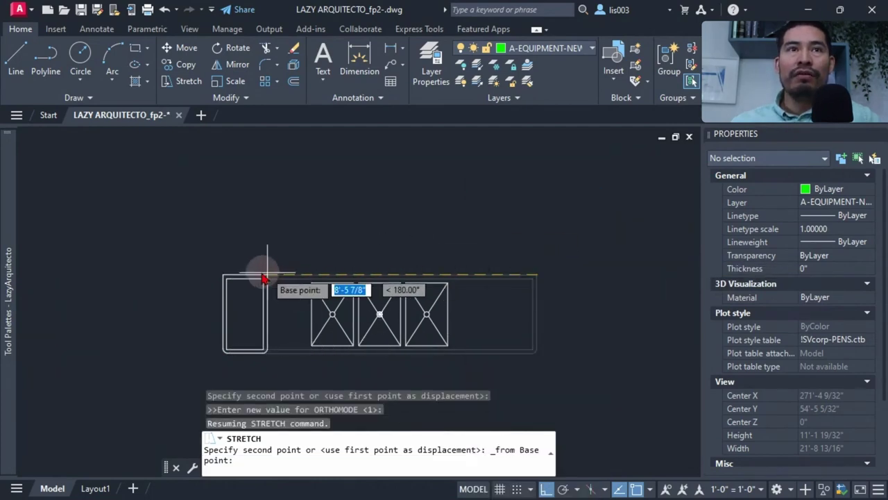
click(224, 277)
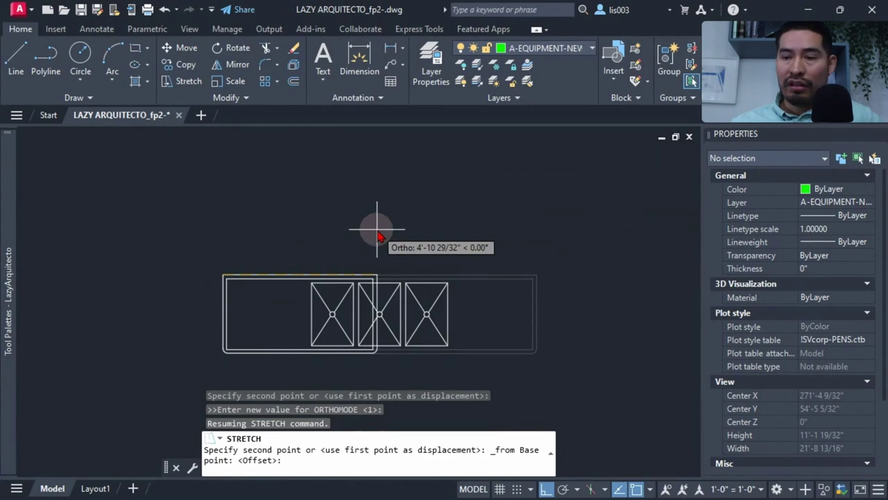
text(90)
key(Return)
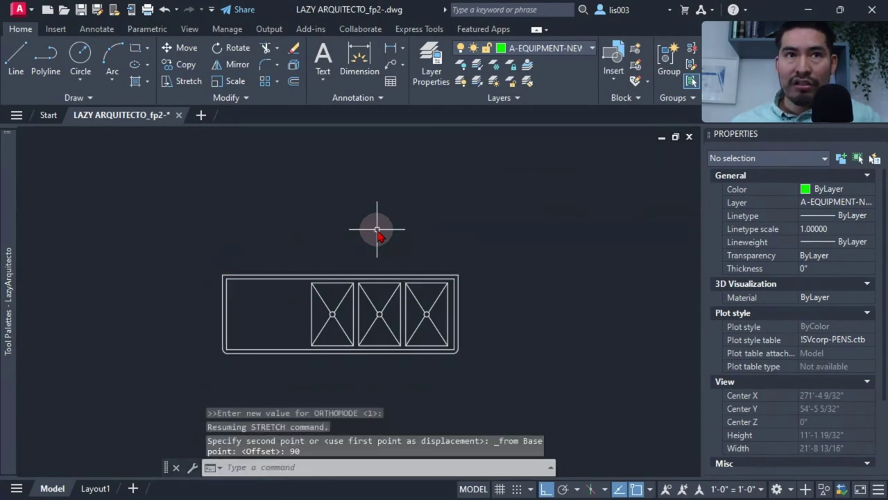
Move the three bowls horizontally so the middle bowl's upper-edge midpoint aligns with the midpoint of the sink outline.
click(291, 261)
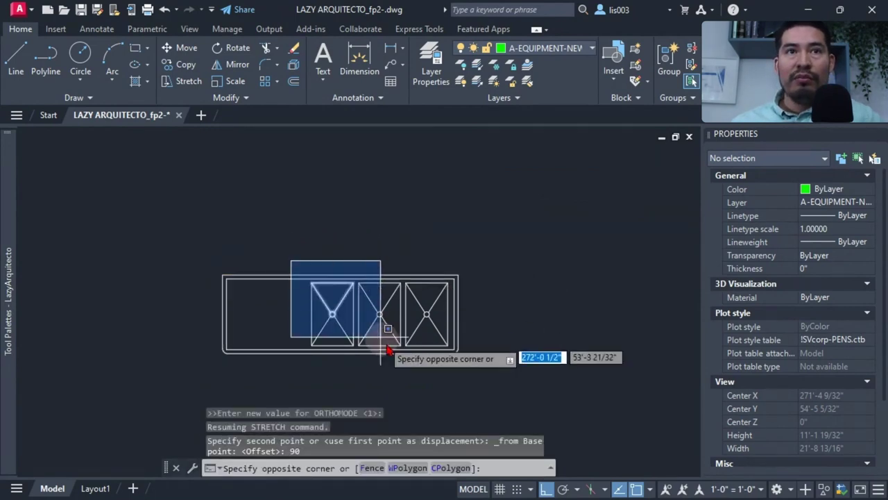
click(455, 387)
text(m)
key(Return)
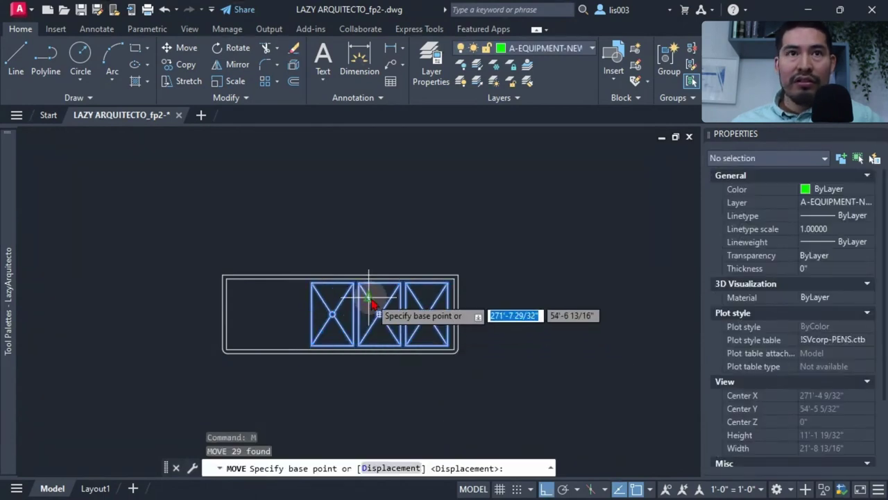
click(379, 283)
scroll(337, 274, up, 3)
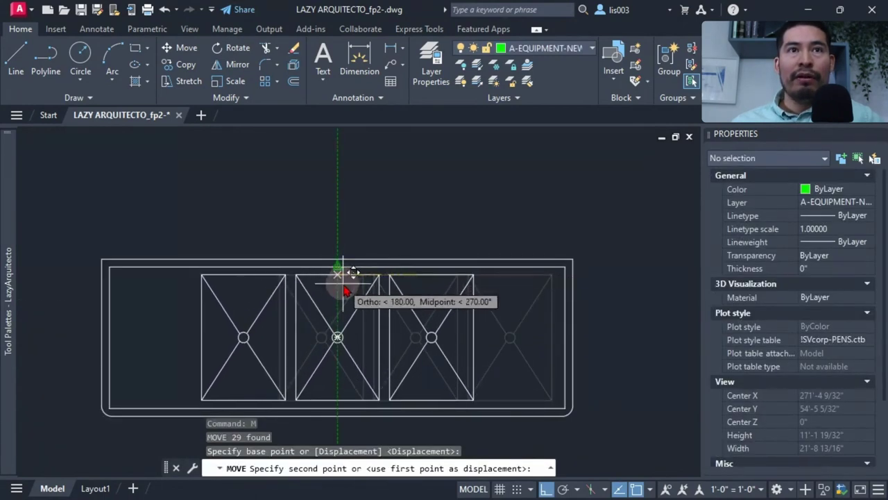
click(340, 276)
scroll(316, 284, down, 3)
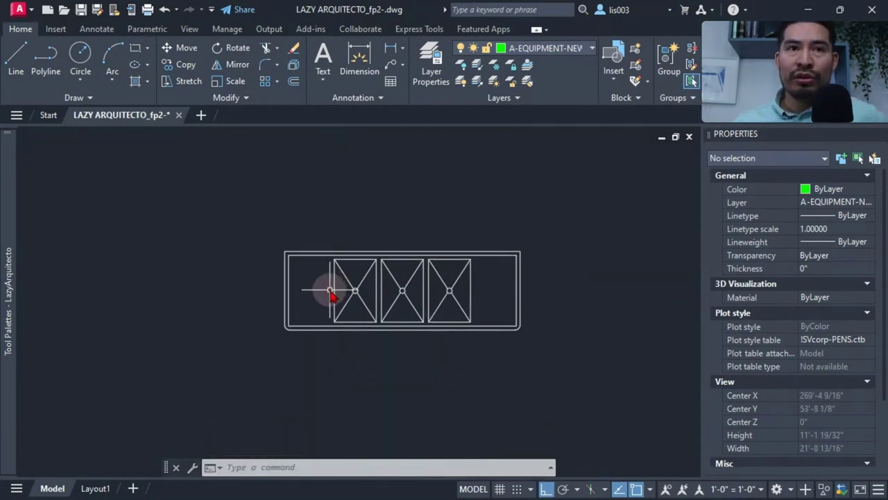
Convert the whole sink into a block named Lazy_3comp-Sink, based at its upper edge's midpoint, and open it in the block editor.
click(239, 227)
click(576, 347)
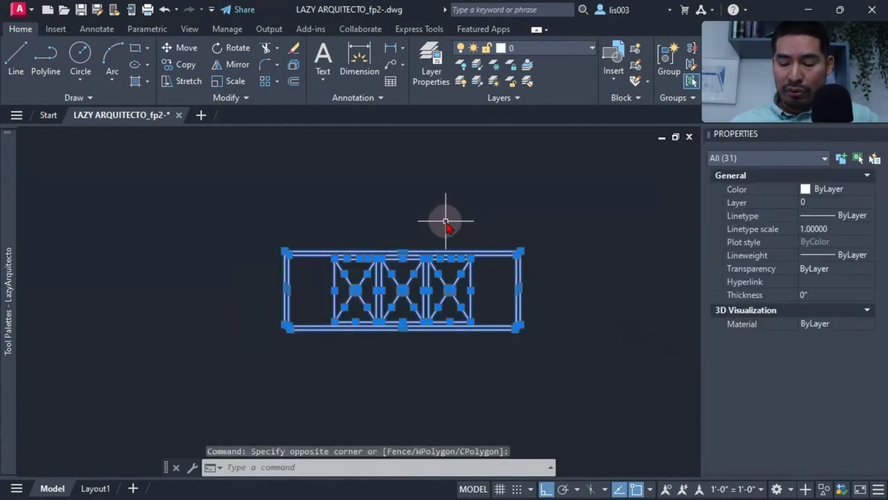
text(B)
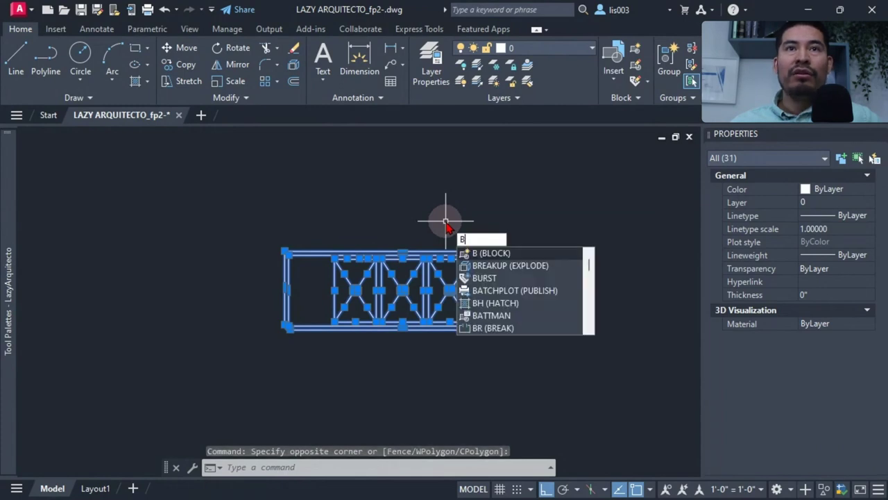
key(Return)
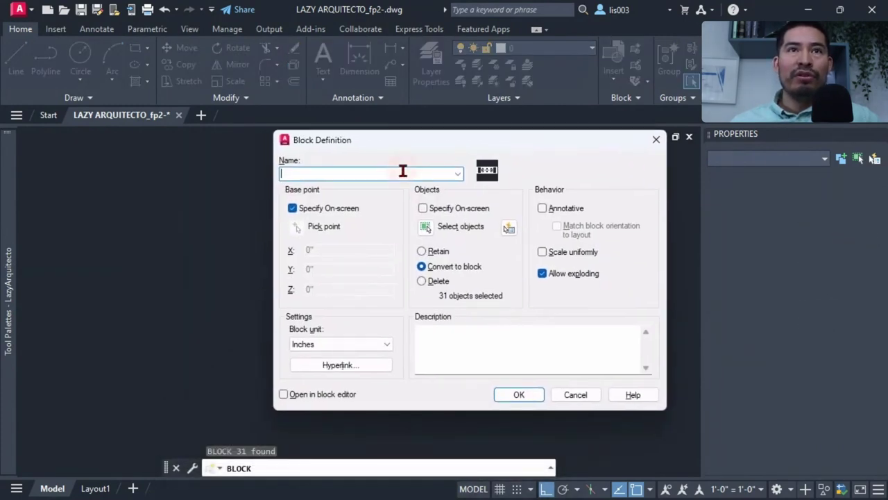
text(Lazy)
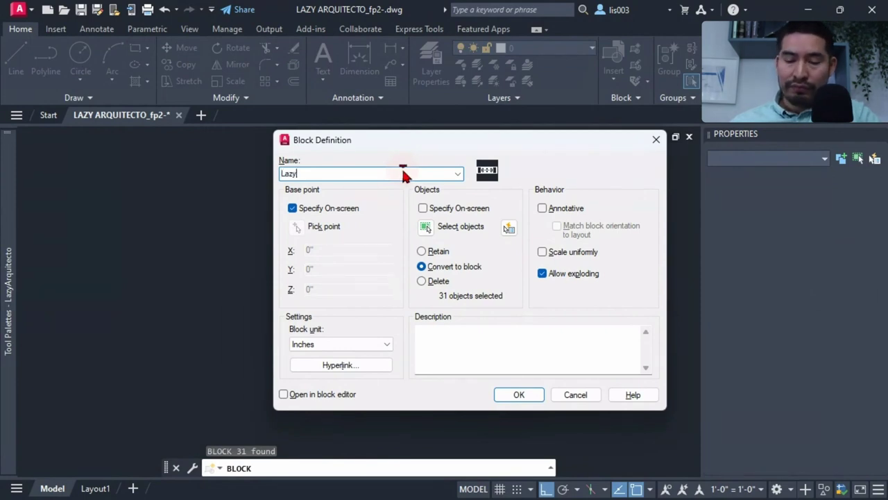
text(_3comp-Sink)
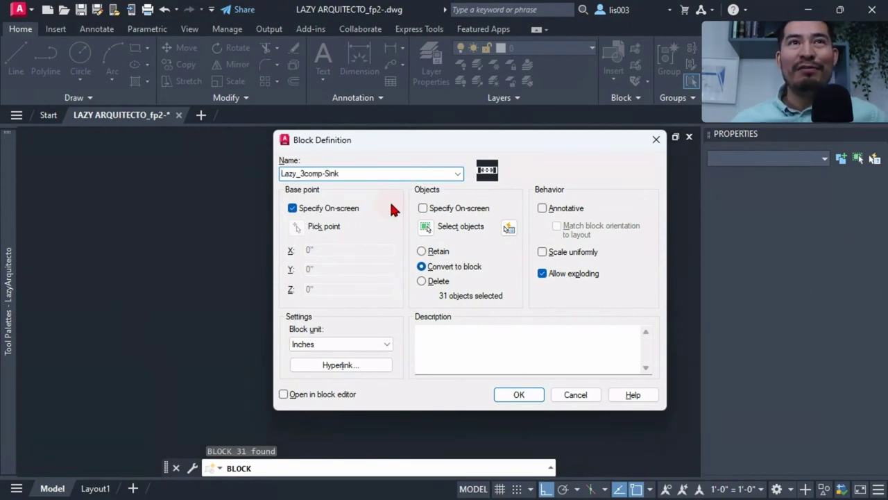
click(283, 394)
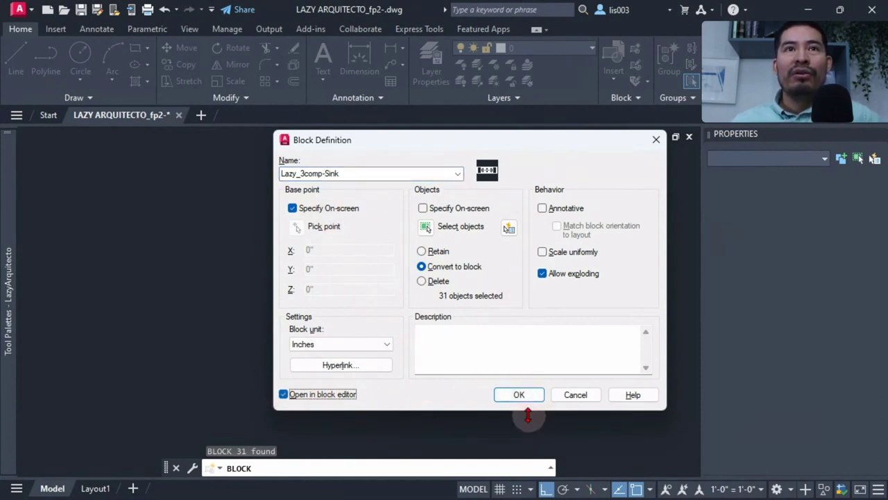
click(519, 396)
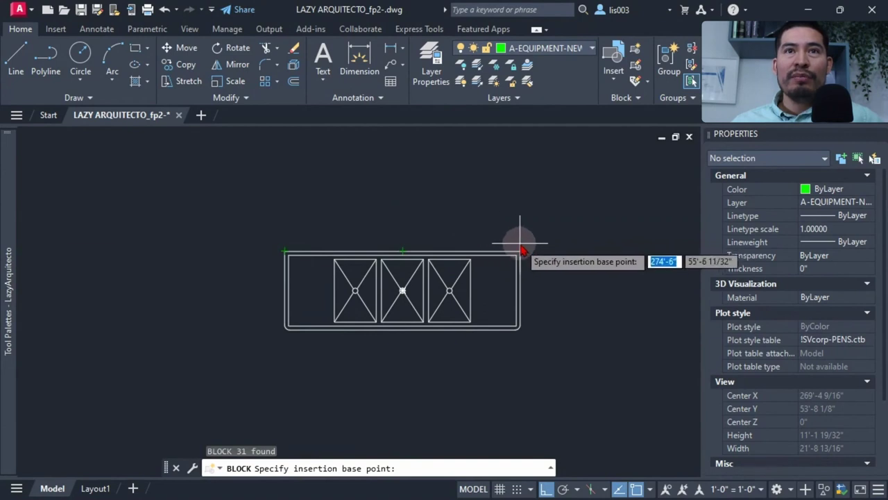
click(403, 251)
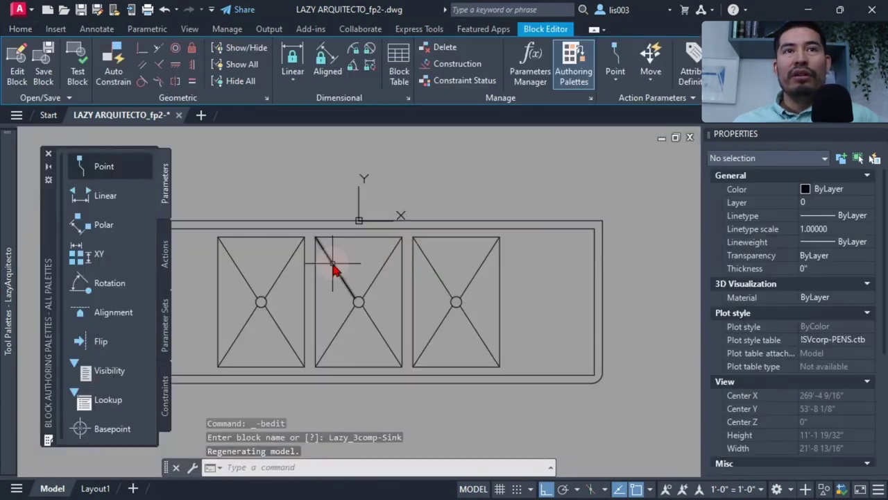
Add a linear parameter between the sink's upper-left and upper-right corners, with its label about 1 foot above the upper edge.
middle_drag(326, 271, 444, 281)
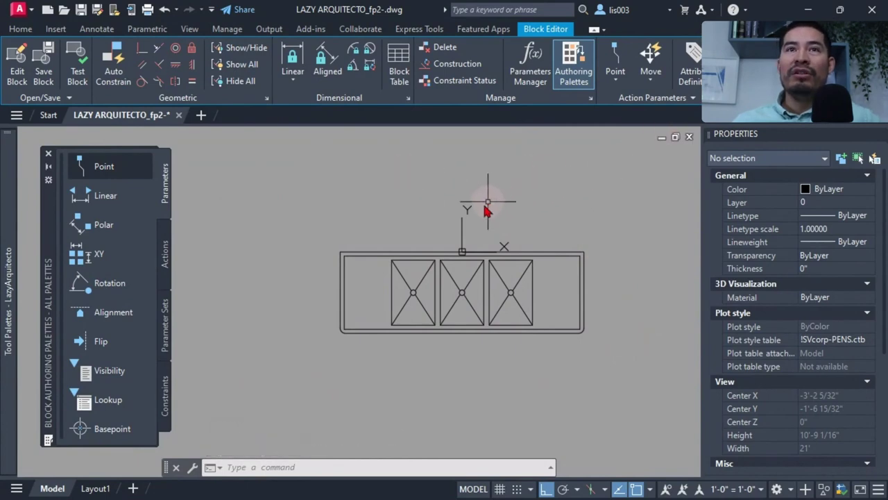
middle_drag(440, 229, 417, 240)
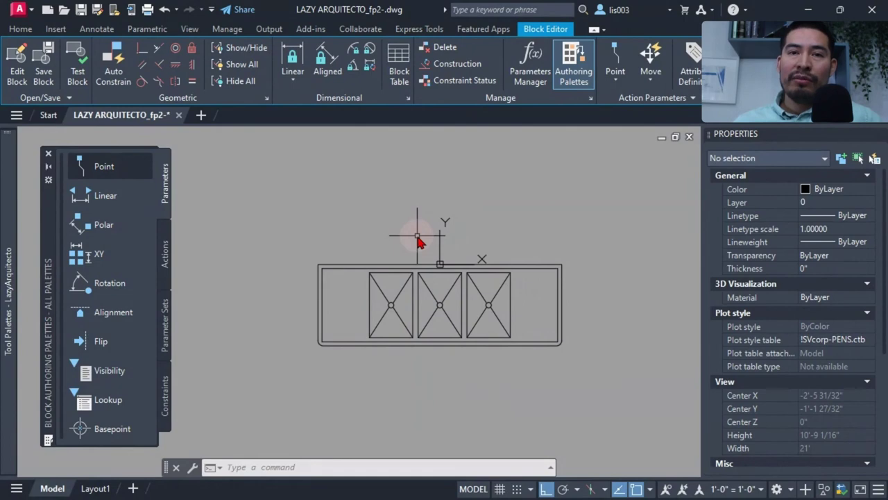
mouse_move(419, 242)
middle_down()
mouse_move(331, 222)
mouse_move(367, 229)
middle_up()
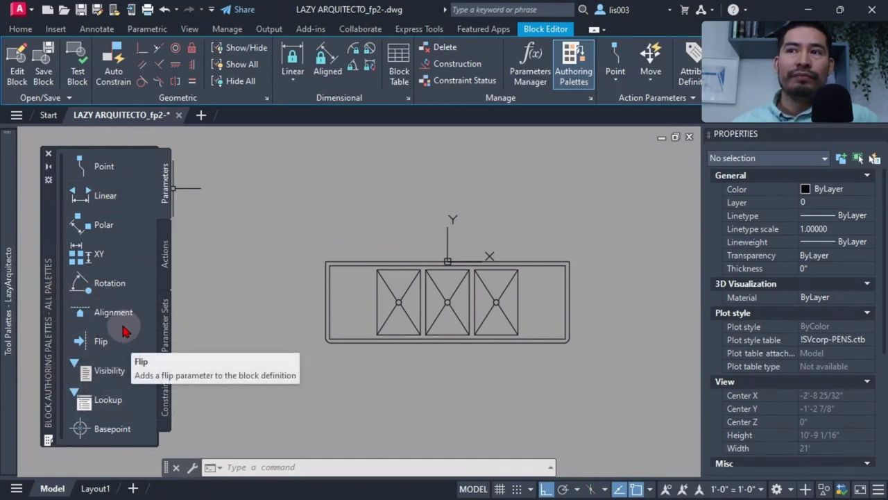
click(111, 196)
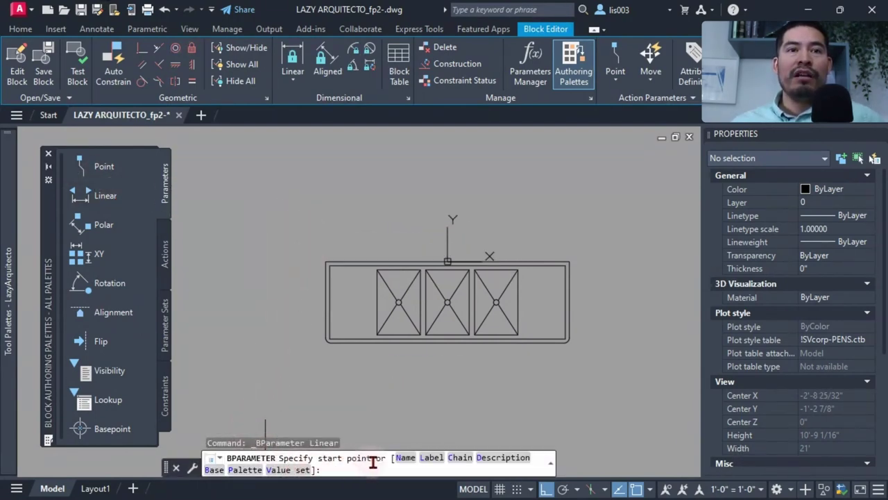
click(326, 264)
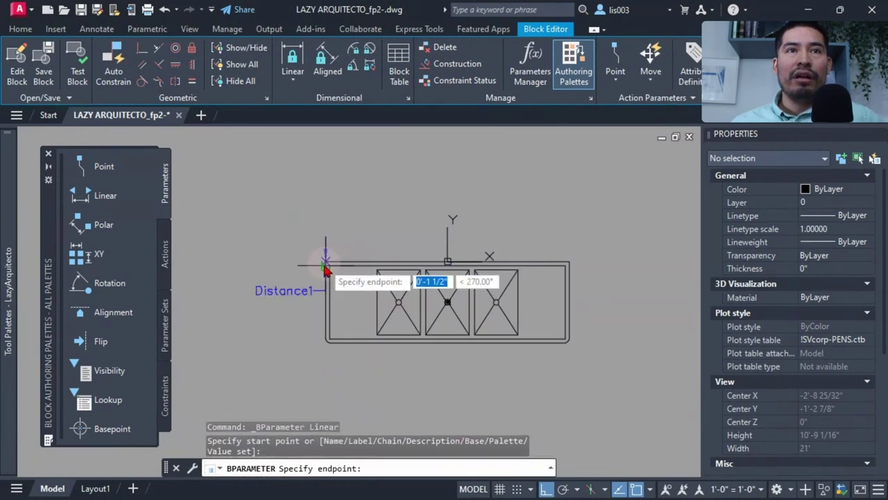
click(569, 265)
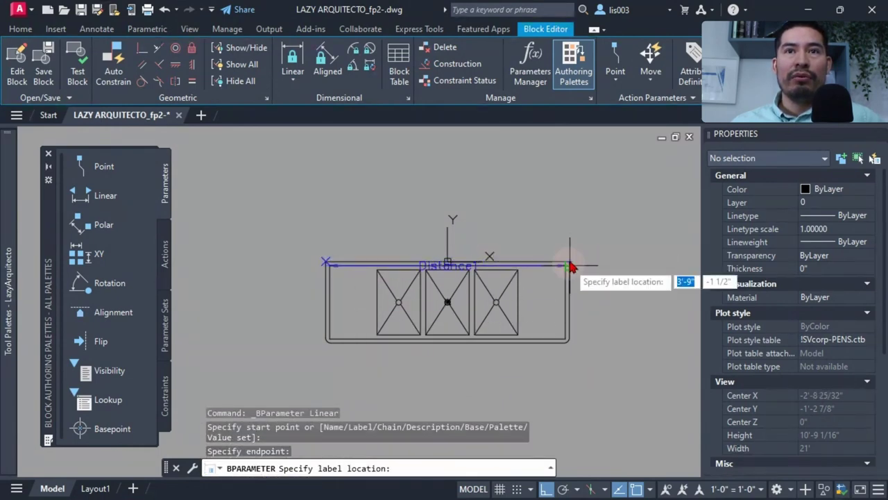
click(569, 232)
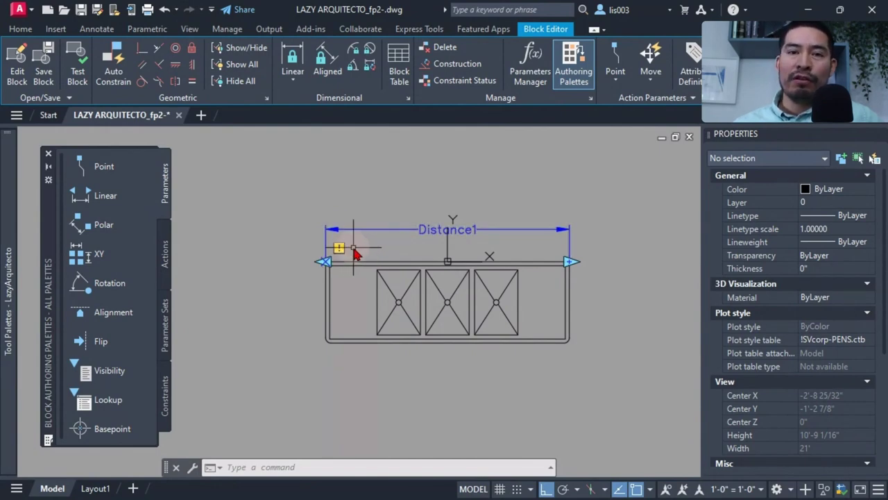
Set the linear parameter's number of grips to 1.
click(404, 242)
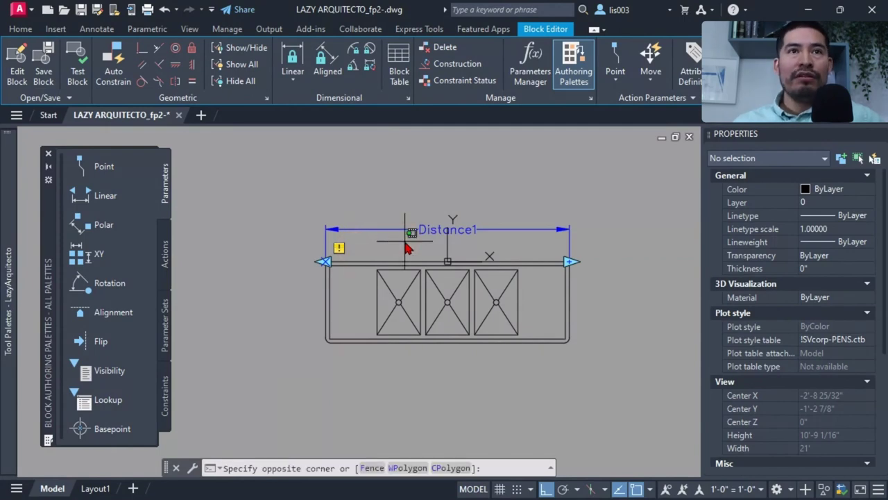
click(374, 214)
click(495, 219)
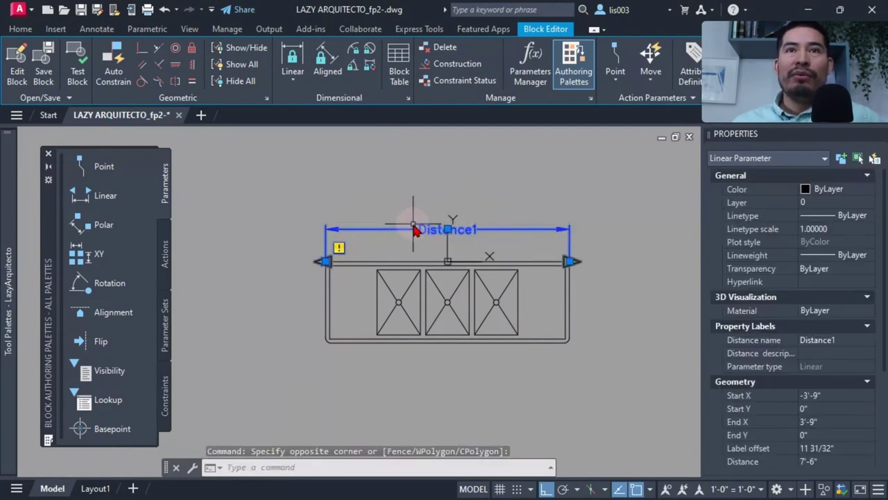
scroll(763, 333, down, 3)
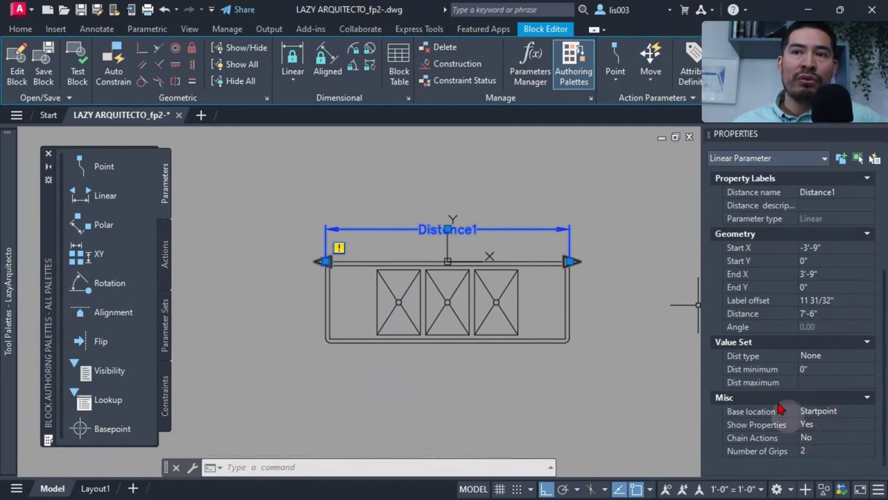
click(819, 451)
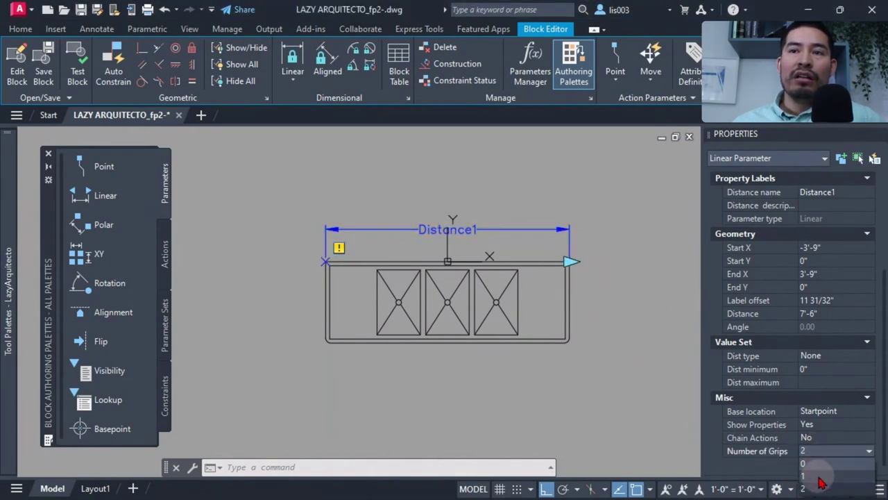
click(815, 477)
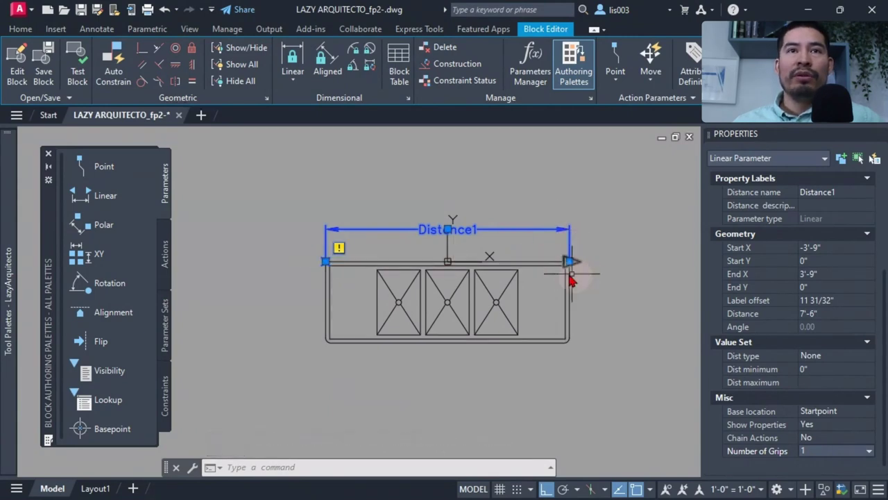
key(Escape)
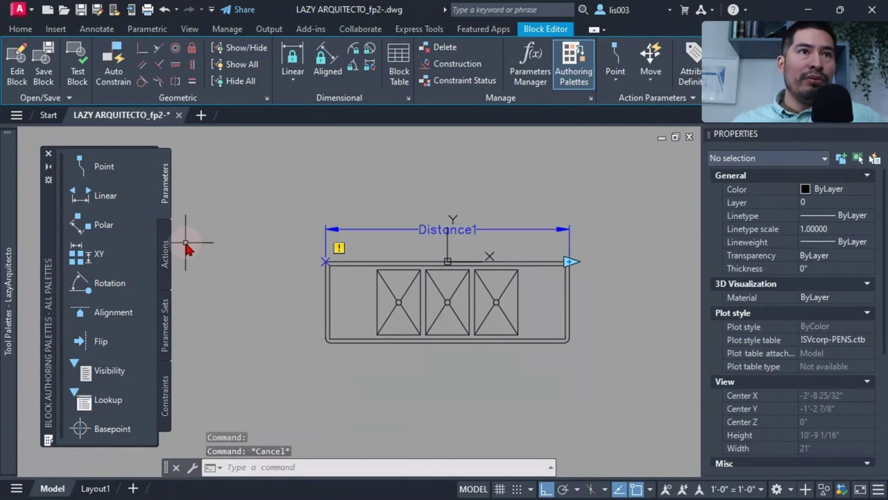
Add a stretch action to the linear parameter's right-end point, framing the sink's right end and selecting the sink outlines and the parameter.
click(166, 241)
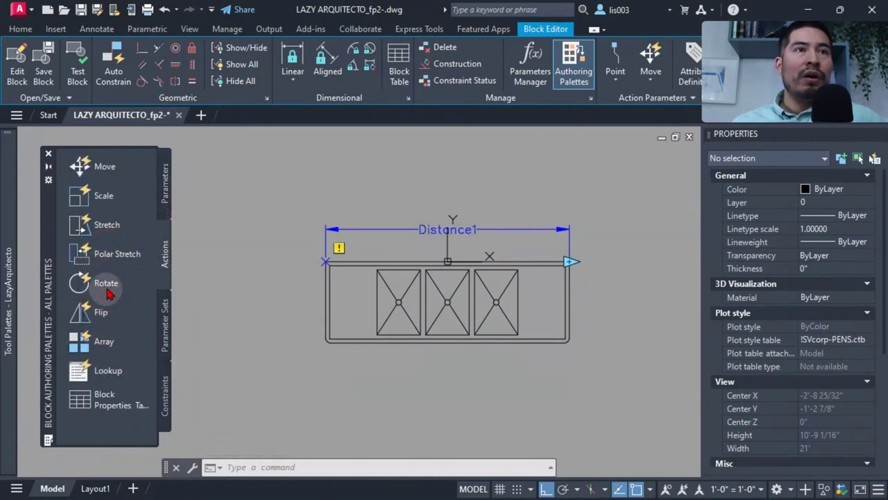
click(104, 229)
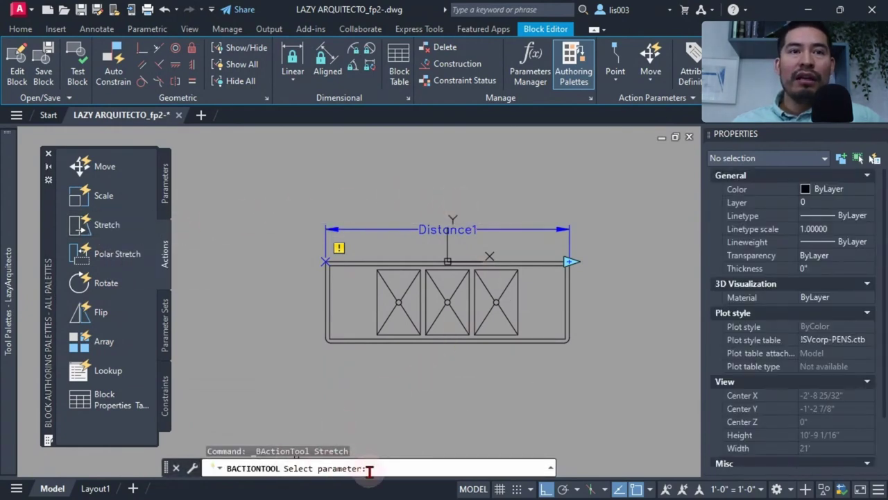
click(470, 236)
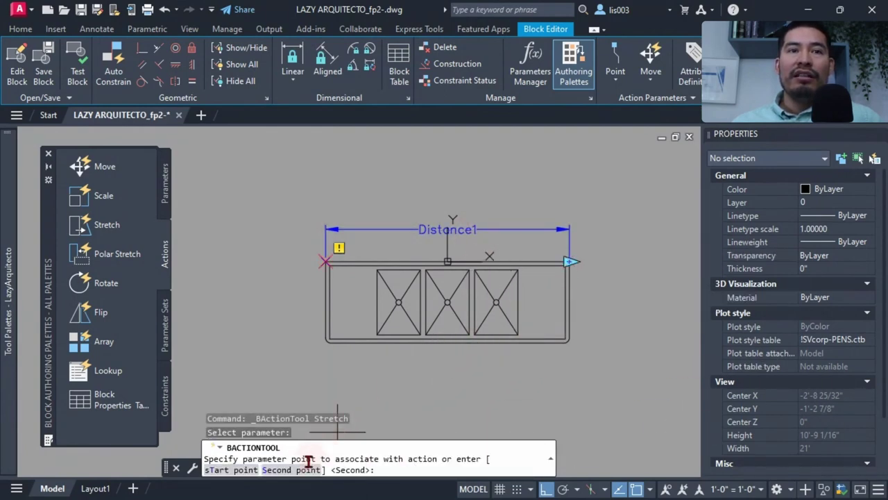
click(569, 262)
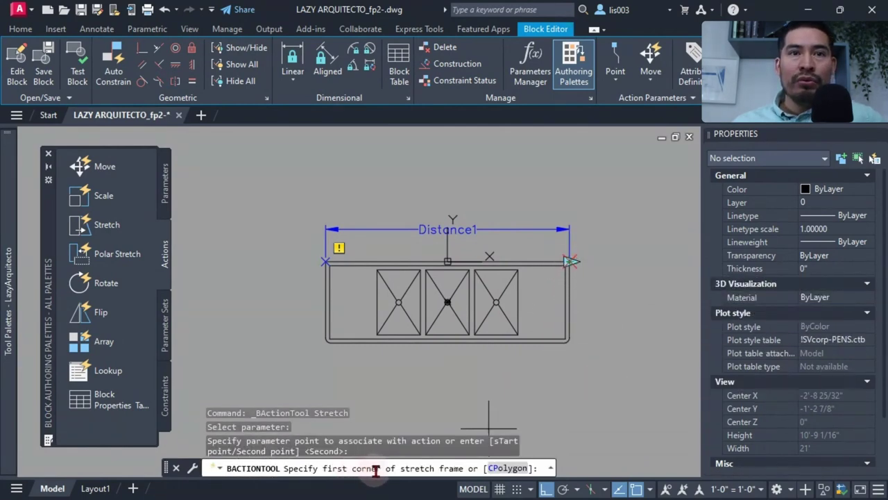
click(621, 399)
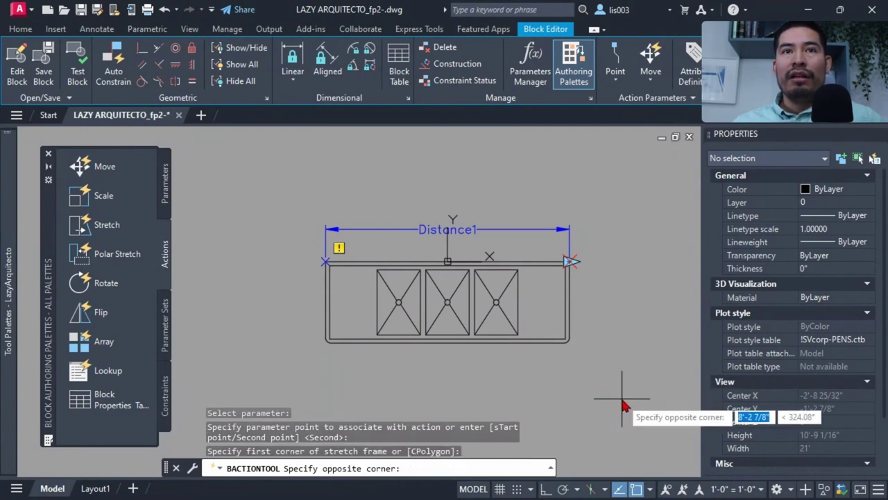
click(541, 181)
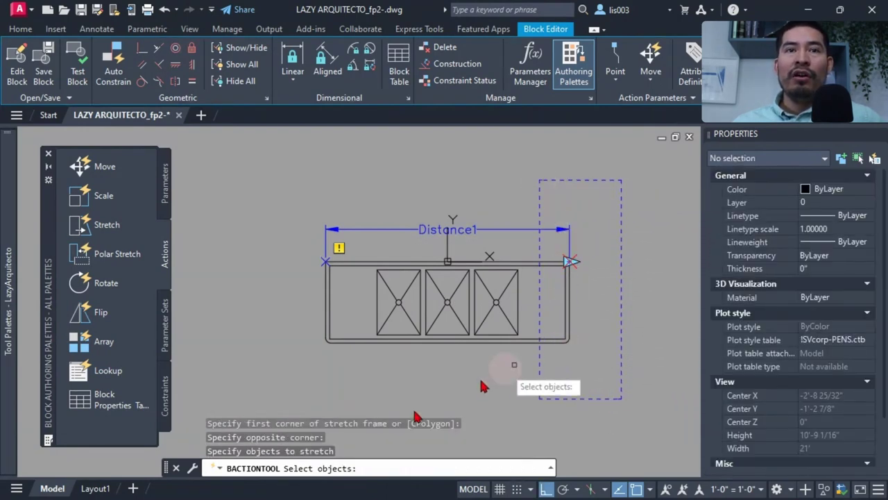
click(604, 376)
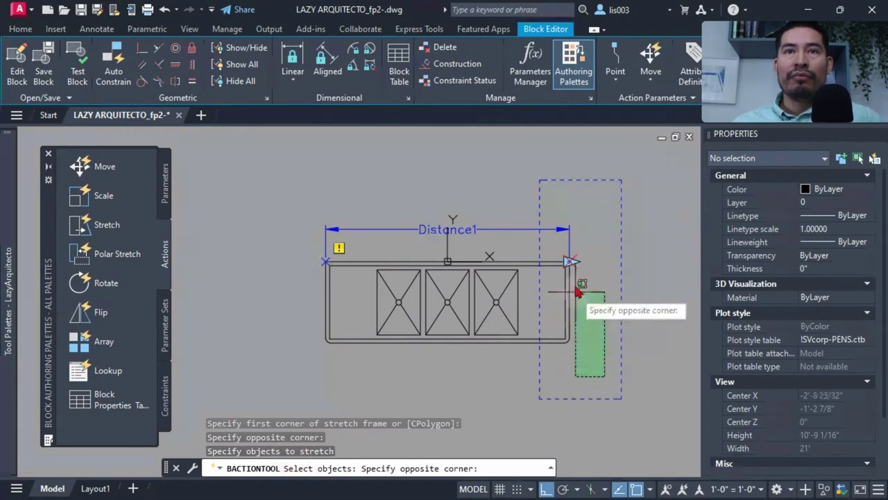
click(554, 213)
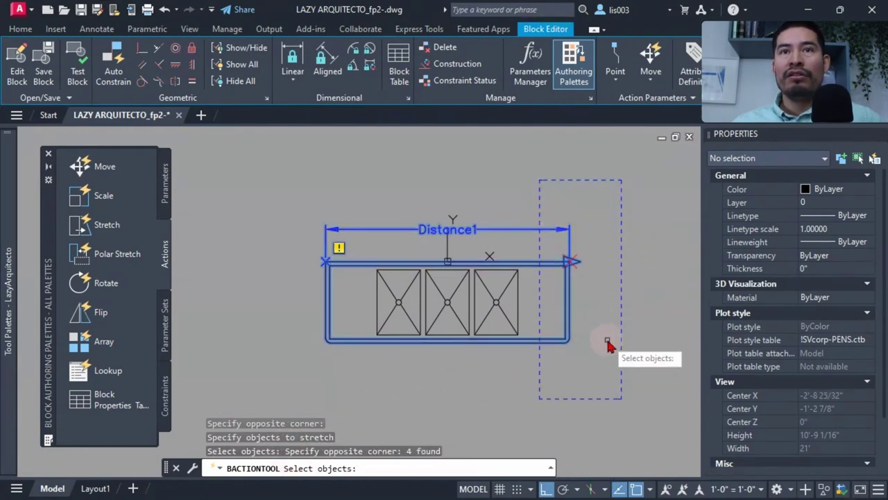
key(Return)
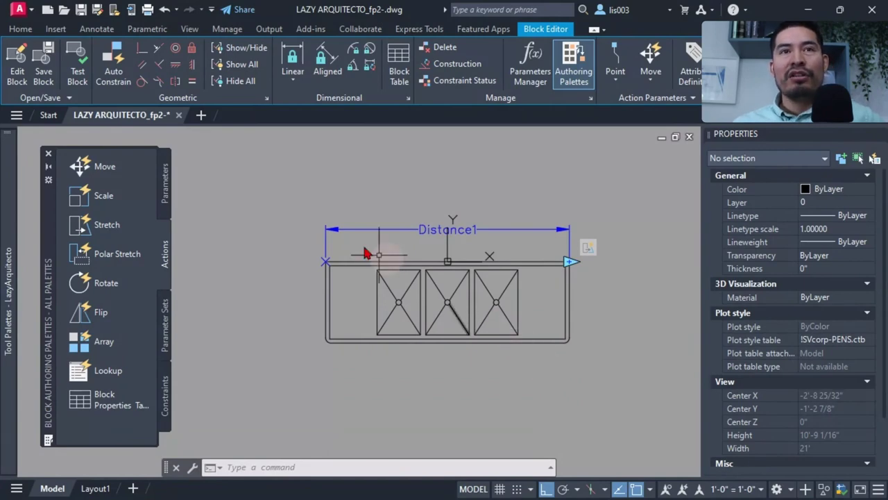
Test the block by repeatedly changing the sink's length with its right-end grip, and return to the block editor.
click(78, 78)
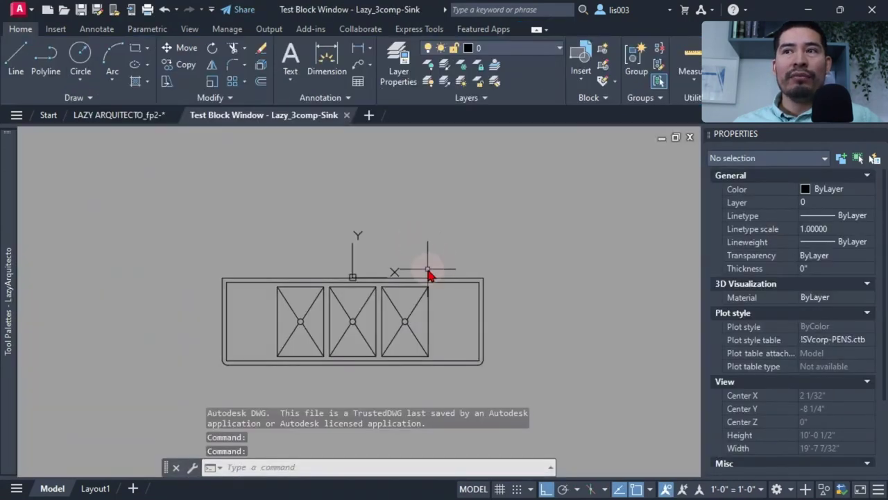
click(340, 315)
click(430, 297)
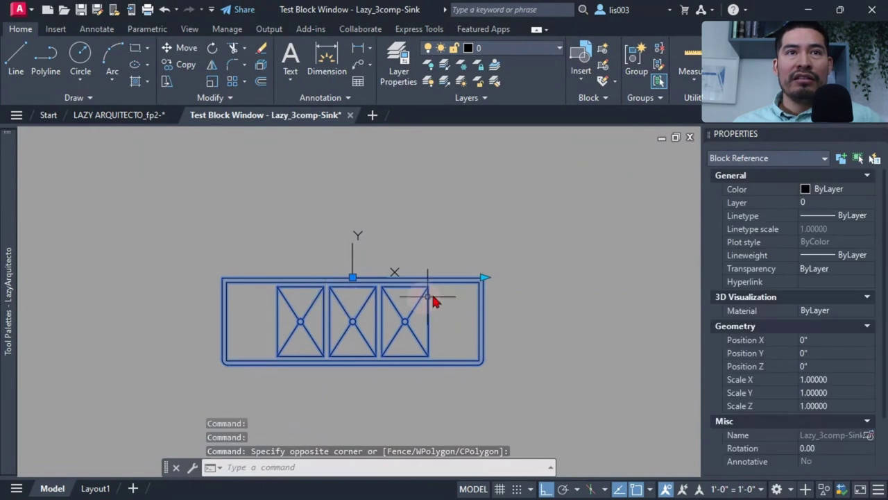
click(484, 284)
click(569, 281)
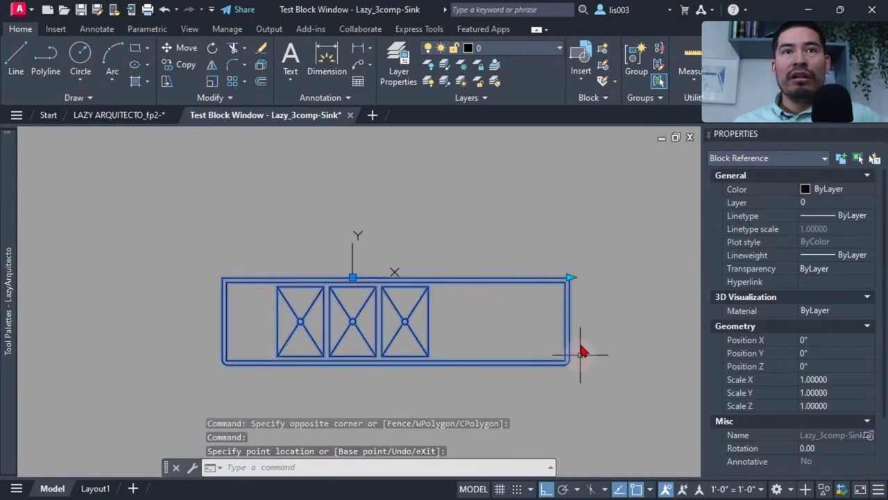
click(570, 279)
click(645, 278)
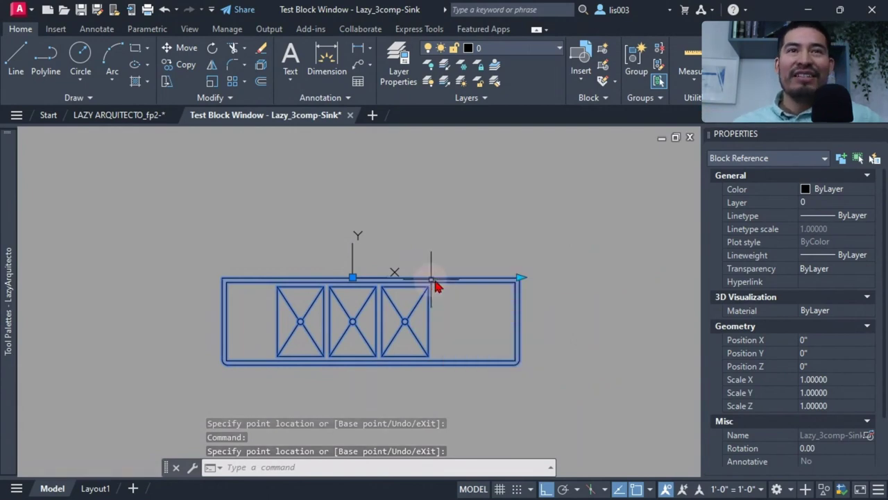
click(519, 278)
click(574, 278)
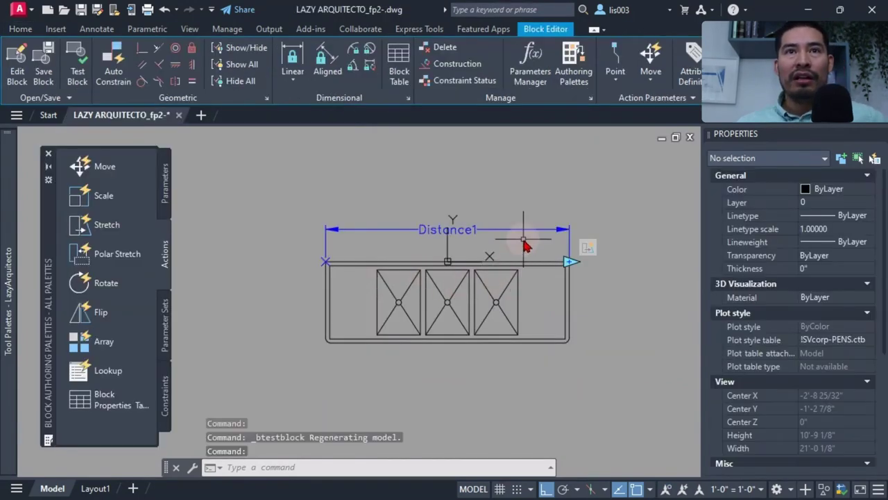
Add a move action to the linear parameter's right-end point, with all three bowls as its selection set.
middle_drag(525, 242, 458, 246)
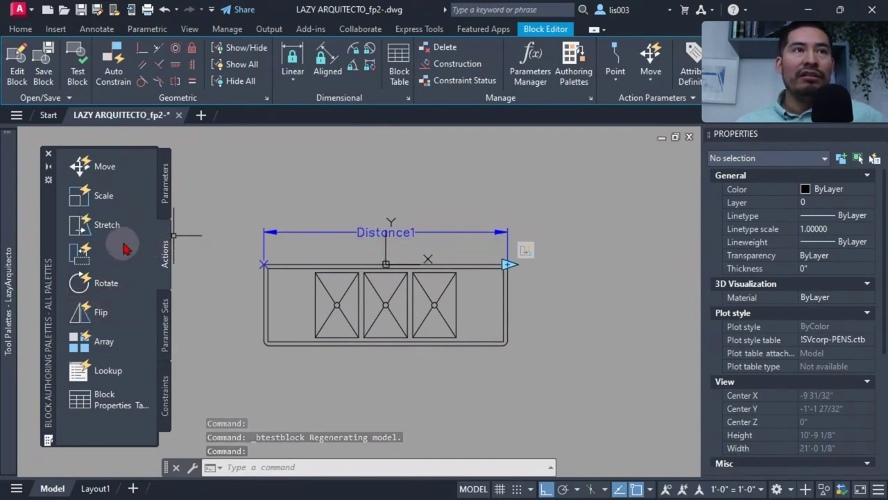
click(104, 170)
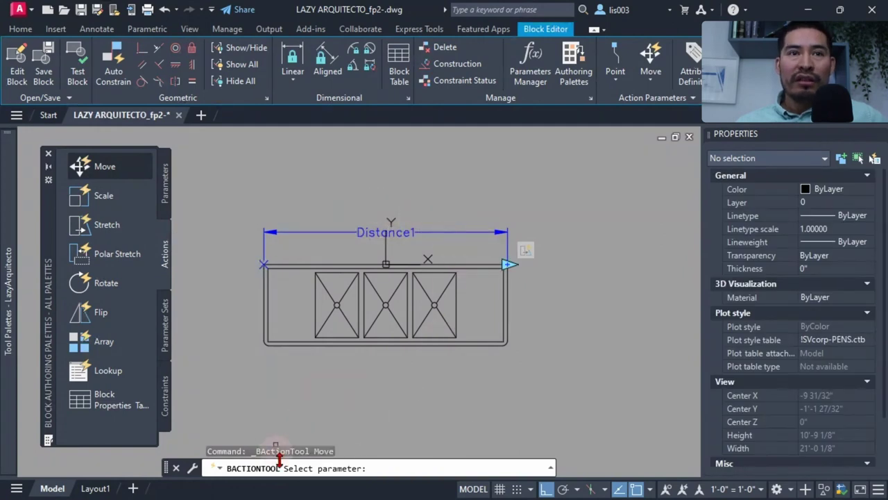
click(409, 238)
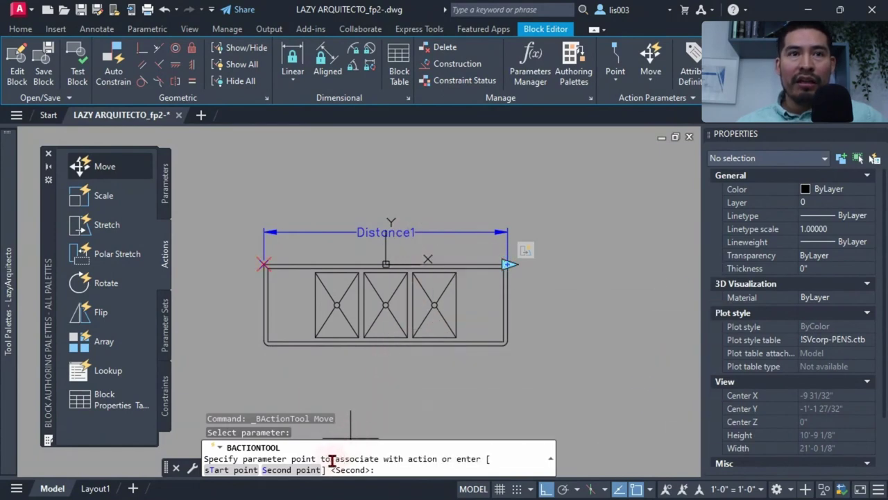
click(509, 265)
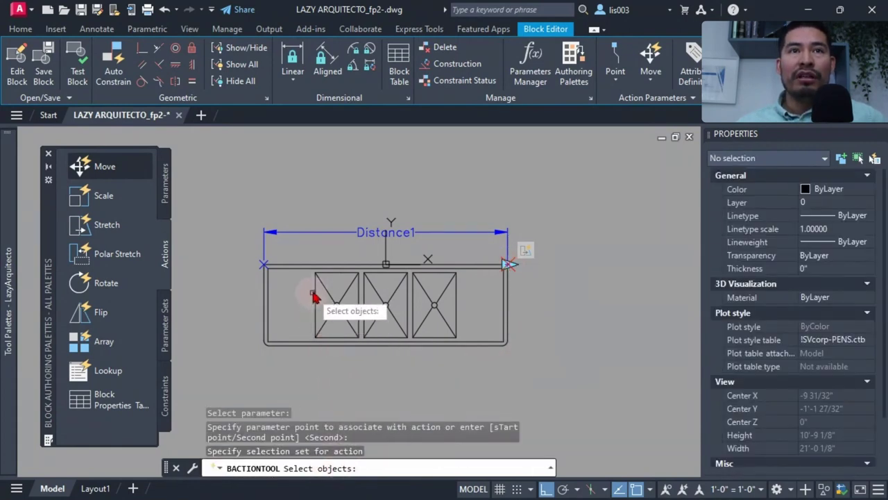
click(300, 249)
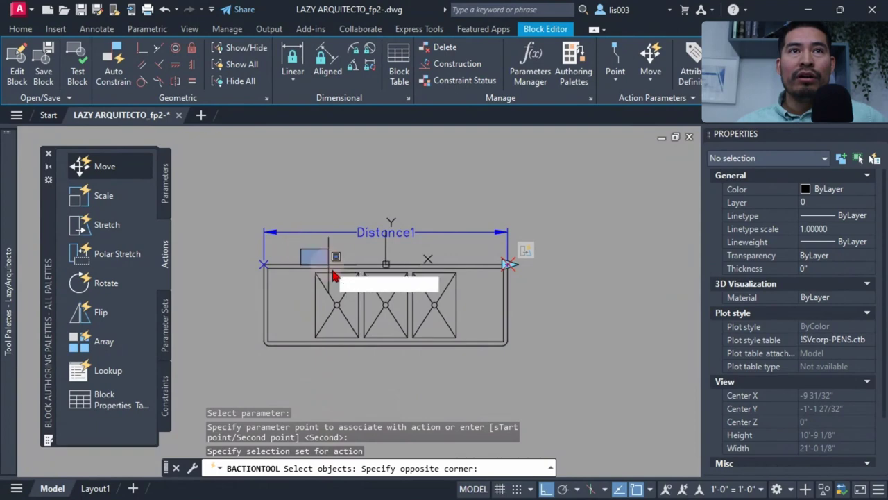
click(479, 371)
key(Return)
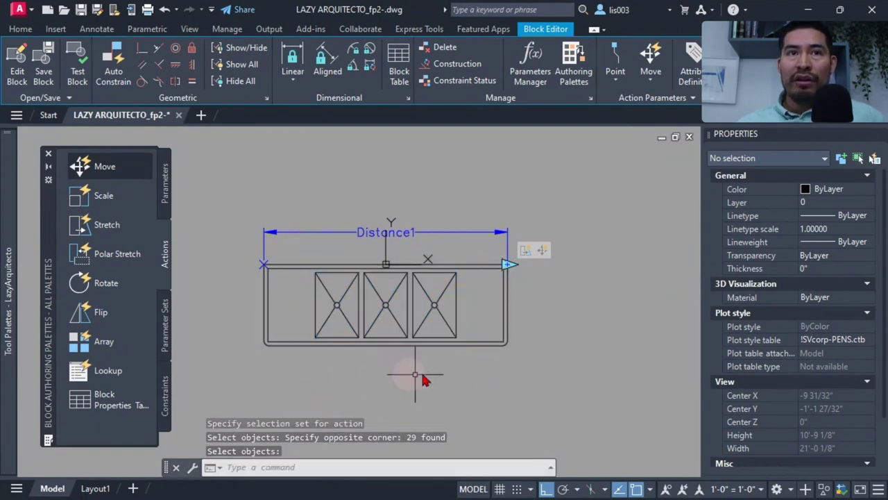
Test the block by lengthening the sink to about 11'-10" and once more beyond that, and close the test window.
click(78, 77)
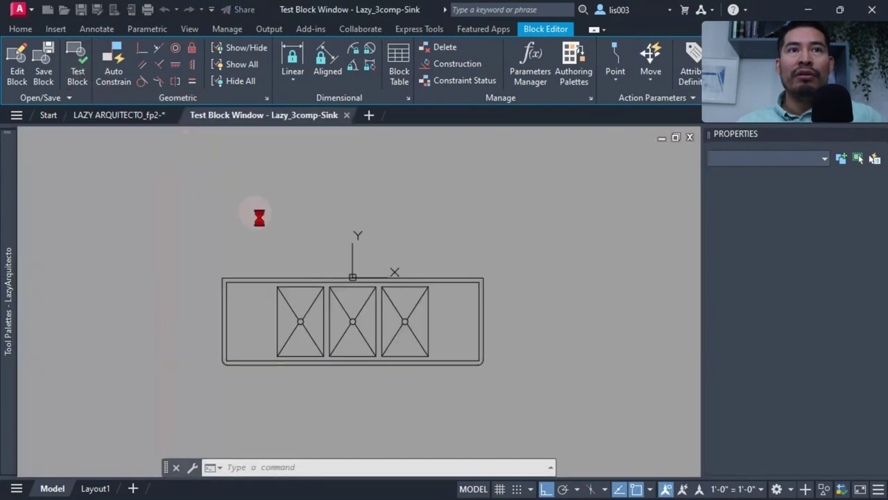
click(308, 290)
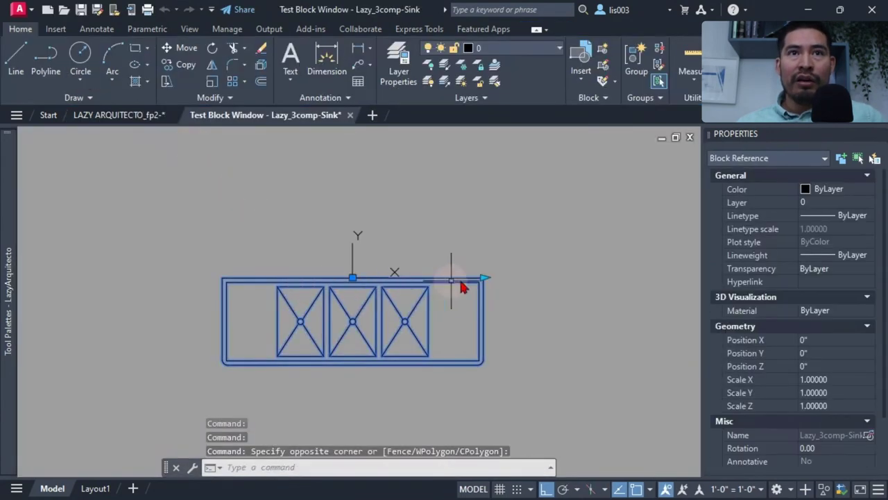
click(484, 278)
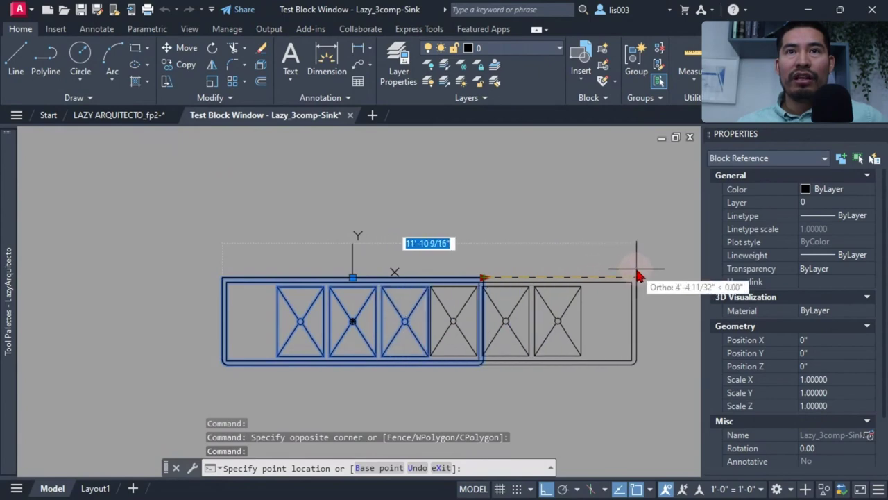
click(636, 278)
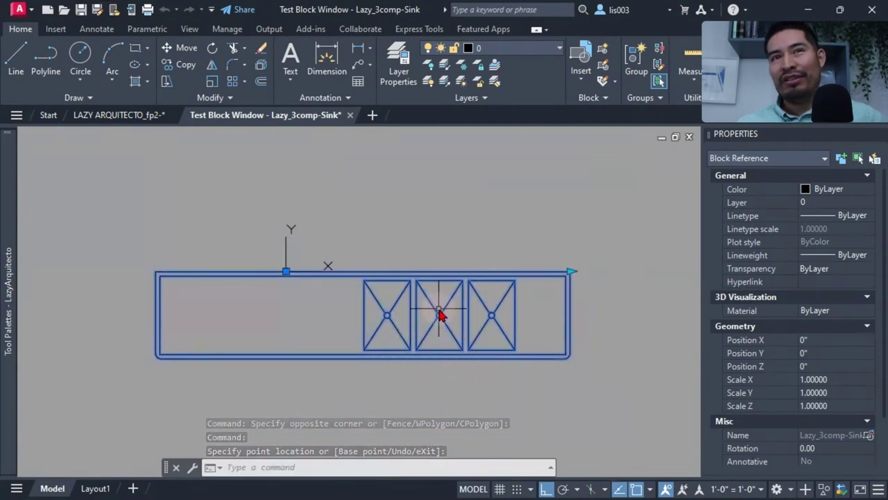
click(571, 273)
click(648, 271)
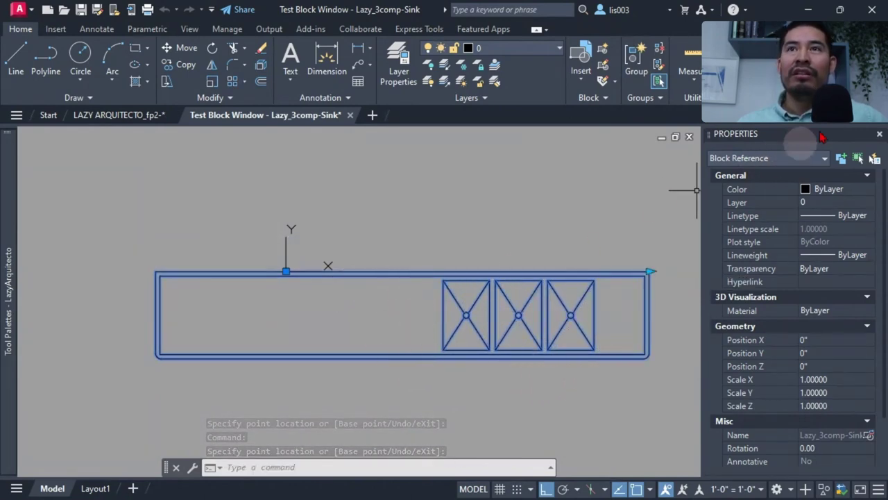
key(ctrl+F4)
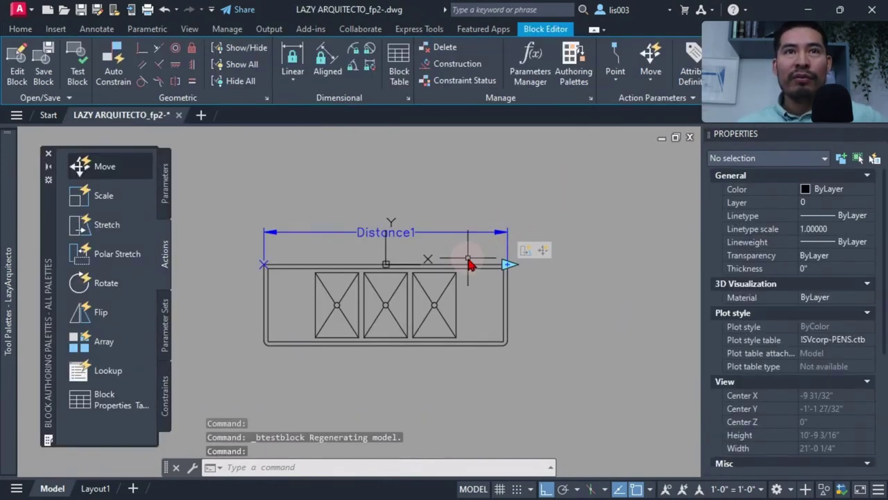
Set the move action's distance multiplier to 0.5.
click(543, 252)
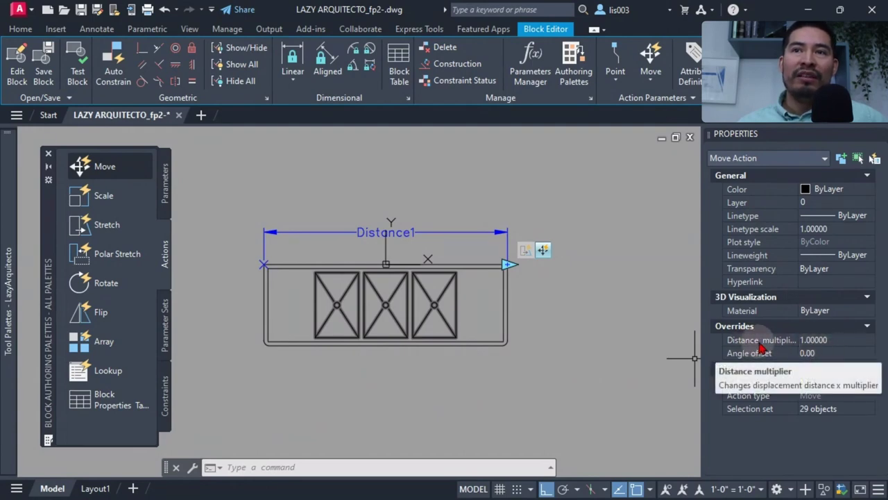
click(829, 340)
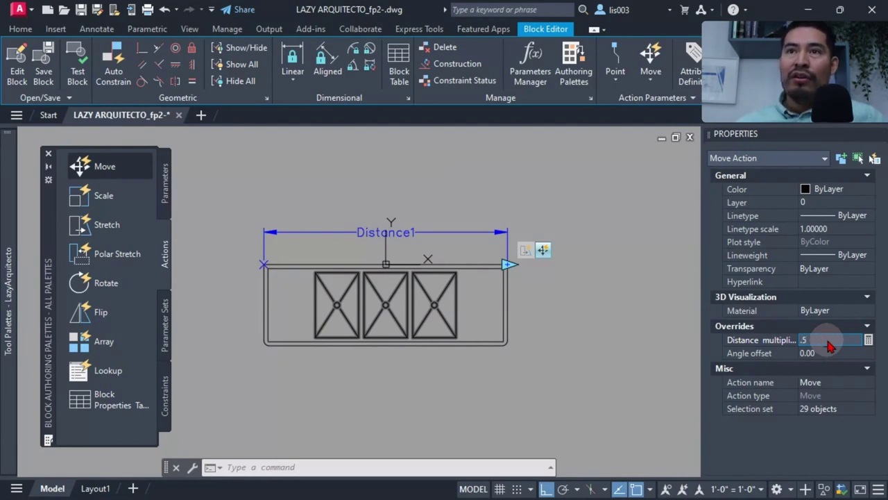
text(.5)
key(Return)
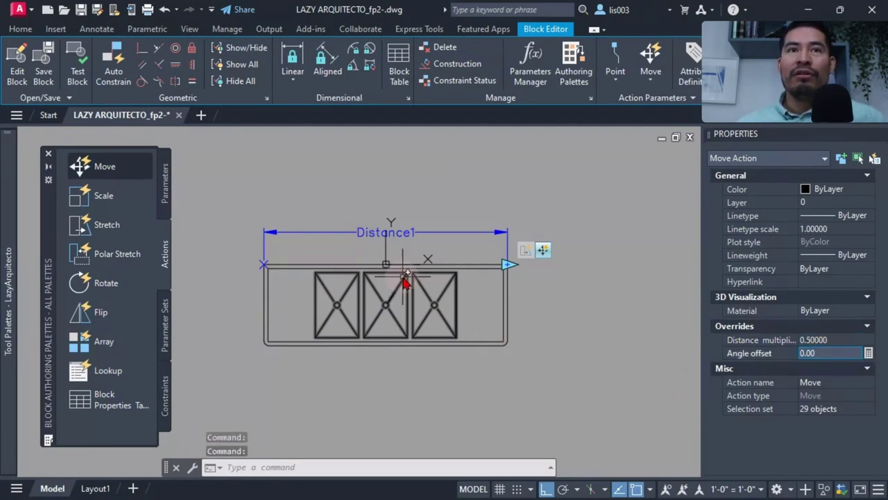
Test the block again by lengthening the sink from its right-end grip to check the bowls' centring.
click(77, 69)
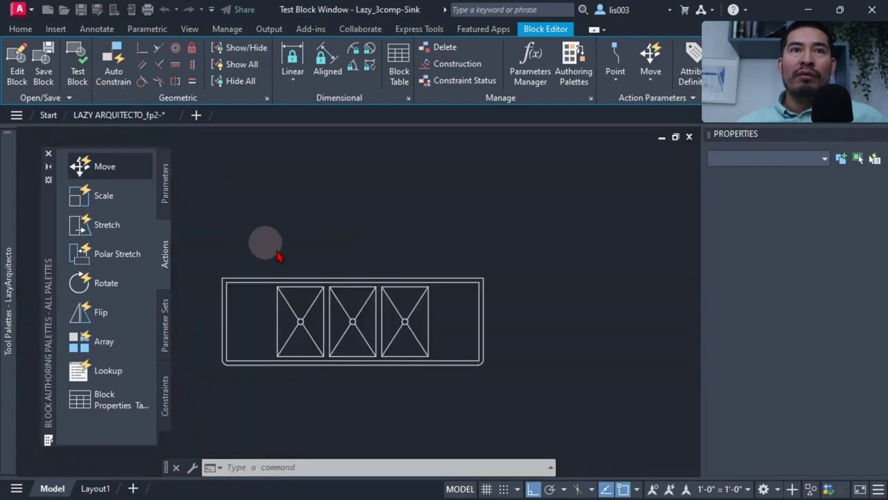
click(484, 293)
click(484, 277)
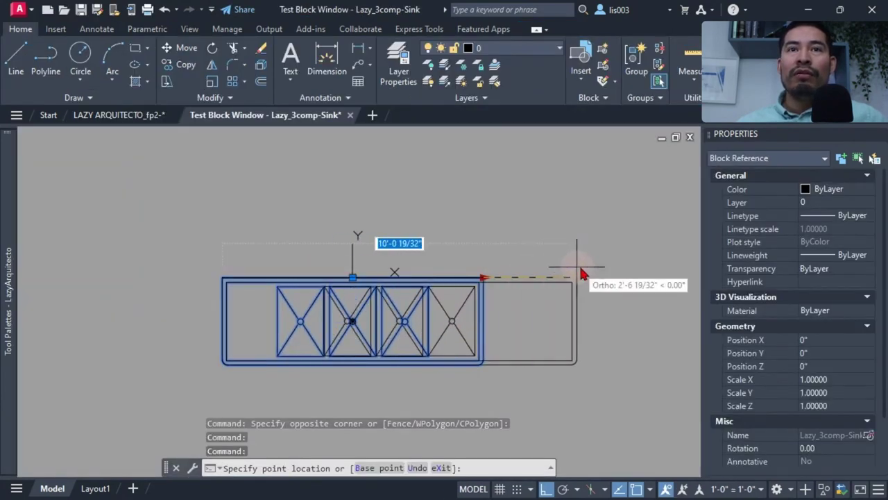
click(639, 270)
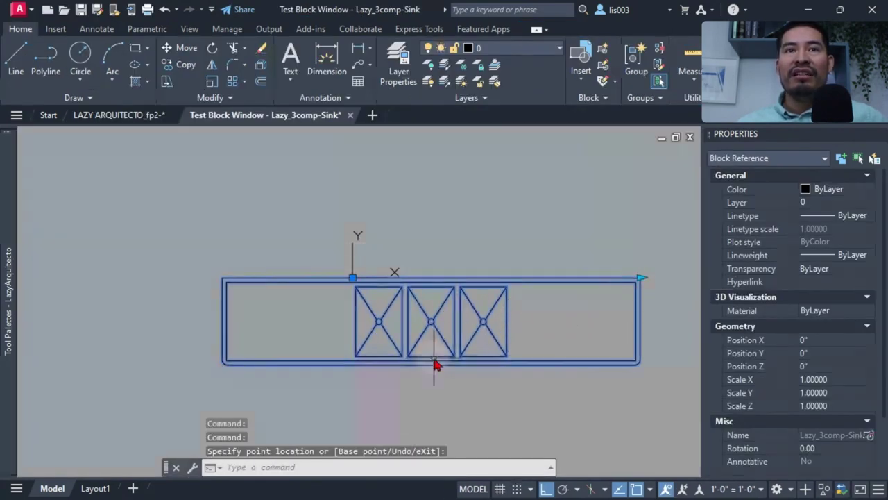
Test the block's insertion grip by moving the lengthened sink vertically, including about 7'-4" downward, and close the test window.
middle_drag(423, 345, 372, 326)
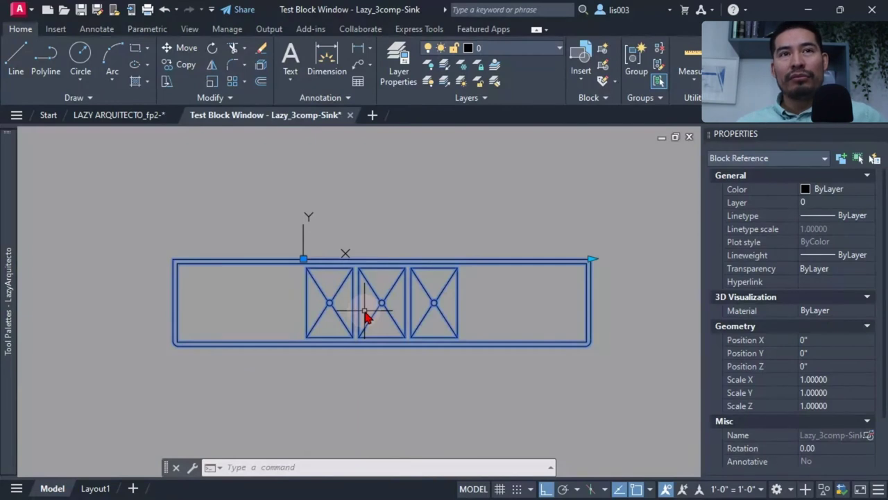
scroll(361, 262, up, 3)
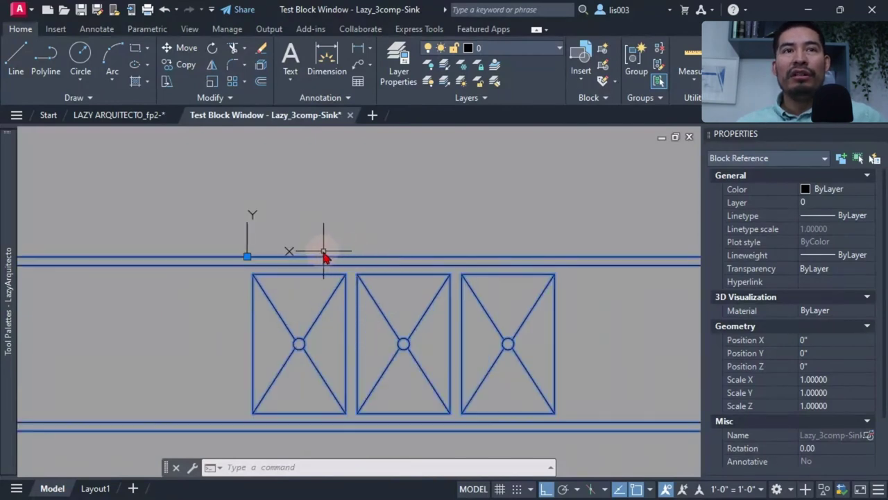
click(247, 257)
scroll(248, 257, down, 4)
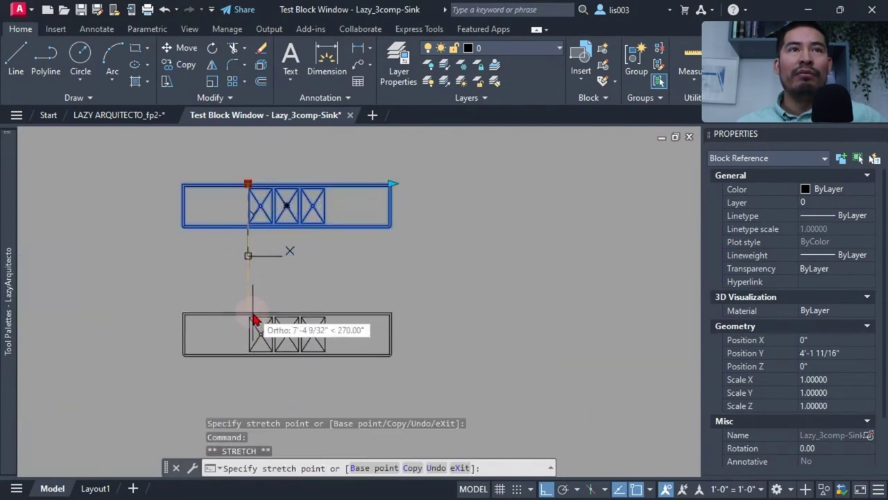
click(251, 316)
scroll(234, 349, up, 3)
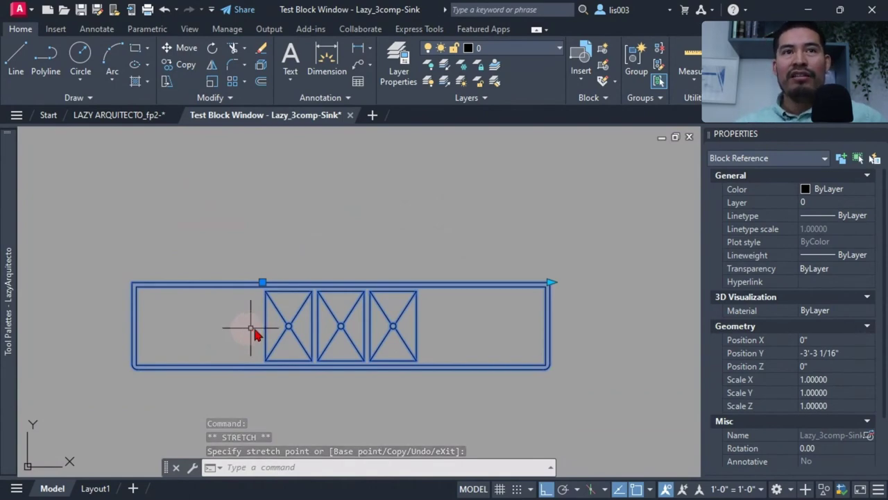
click(689, 137)
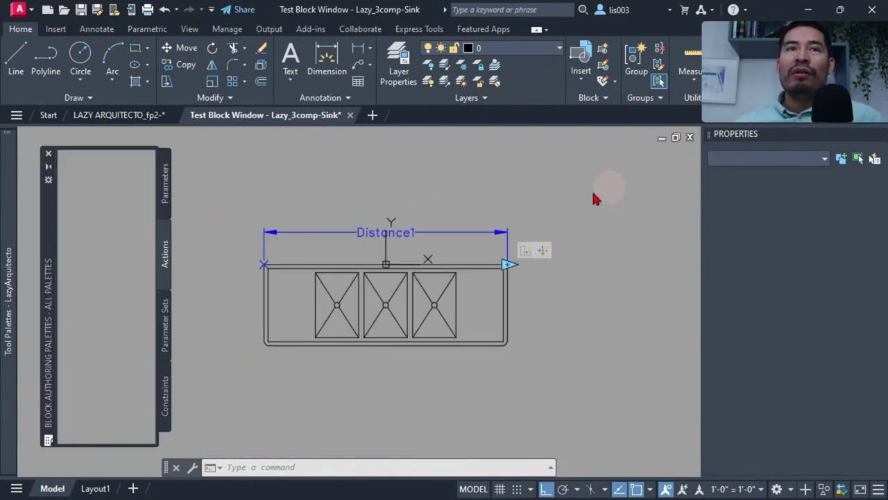
Add a basepoint parameter at the origin, on the midpoint of the sink's upper edge.
middle_drag(349, 202, 361, 222)
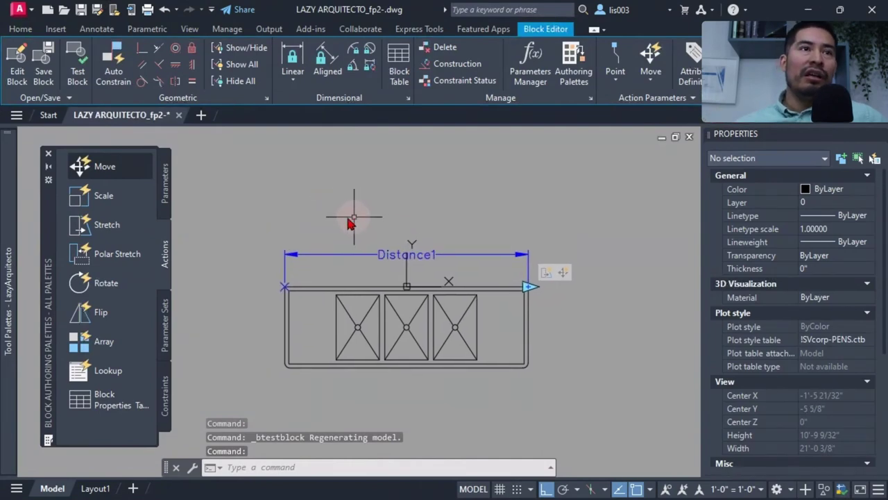
click(167, 192)
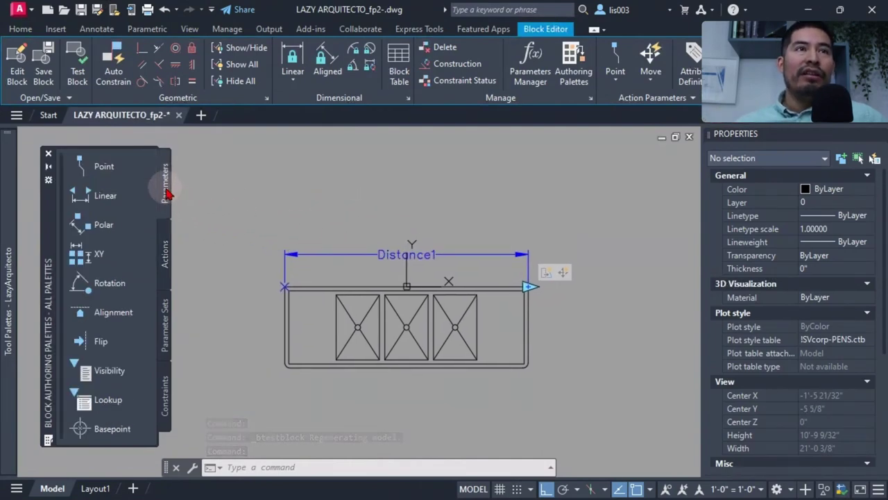
click(118, 435)
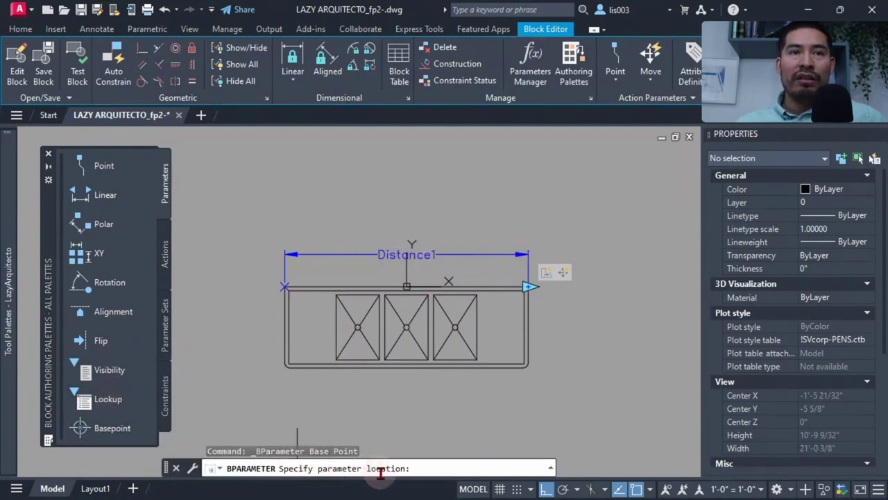
click(409, 288)
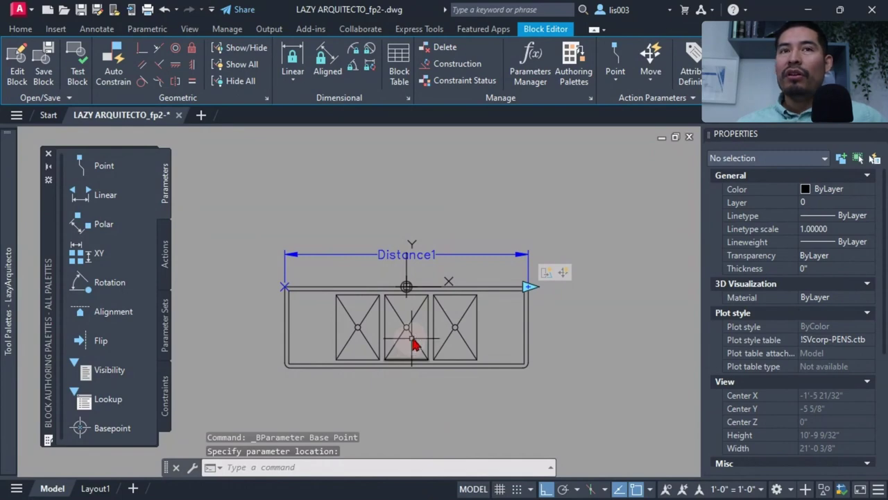
middle_drag(448, 349, 426, 336)
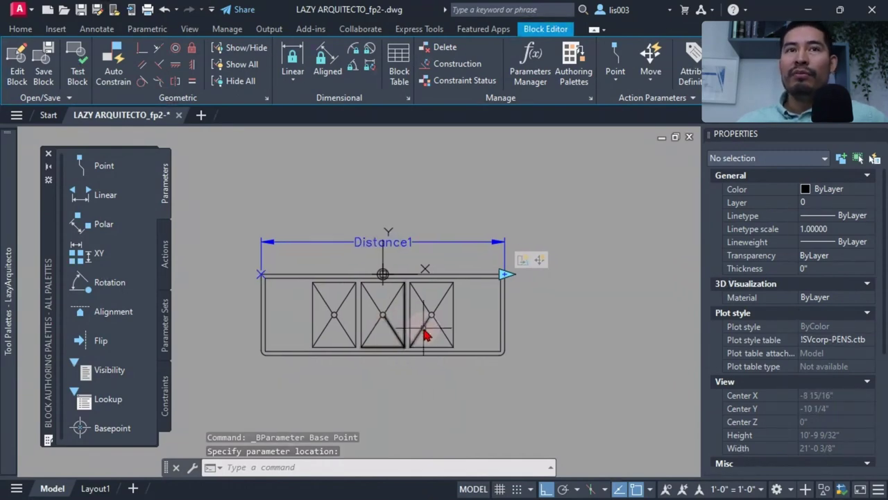
scroll(394, 278, up, 3)
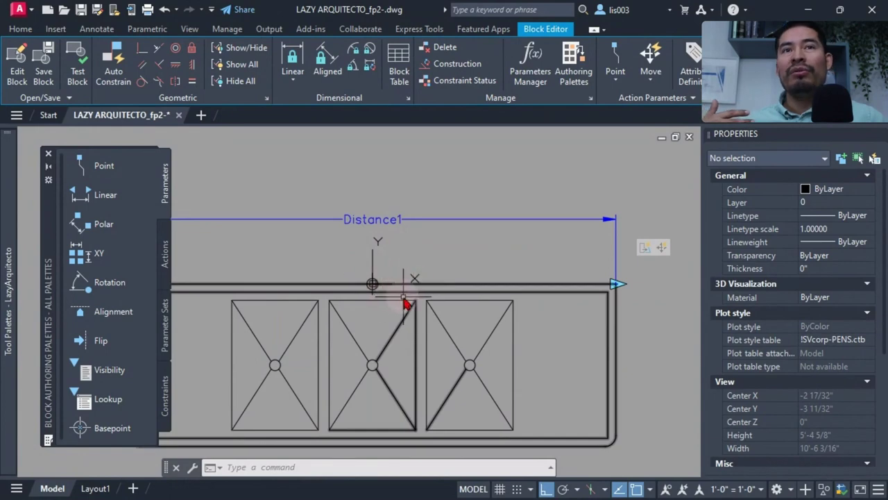
scroll(403, 304, down, 3)
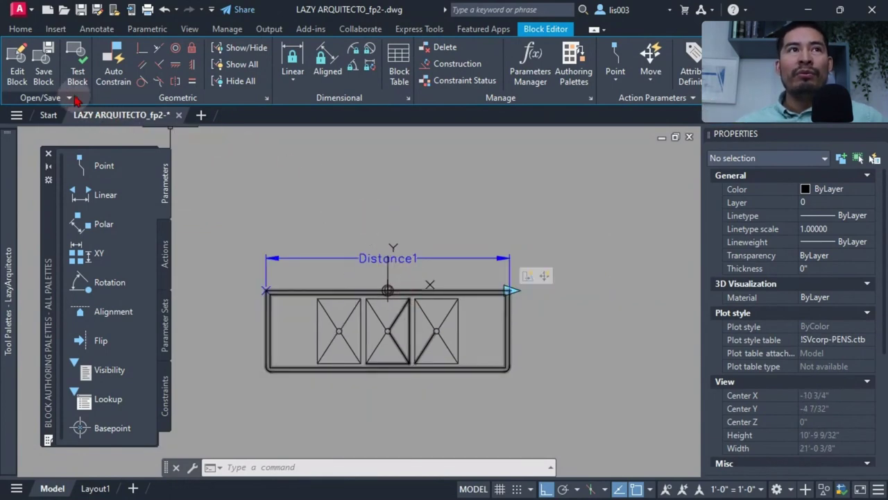
Test the block by lengthening the sink from its right-end grip to check the base point's position, and close the test window.
click(78, 76)
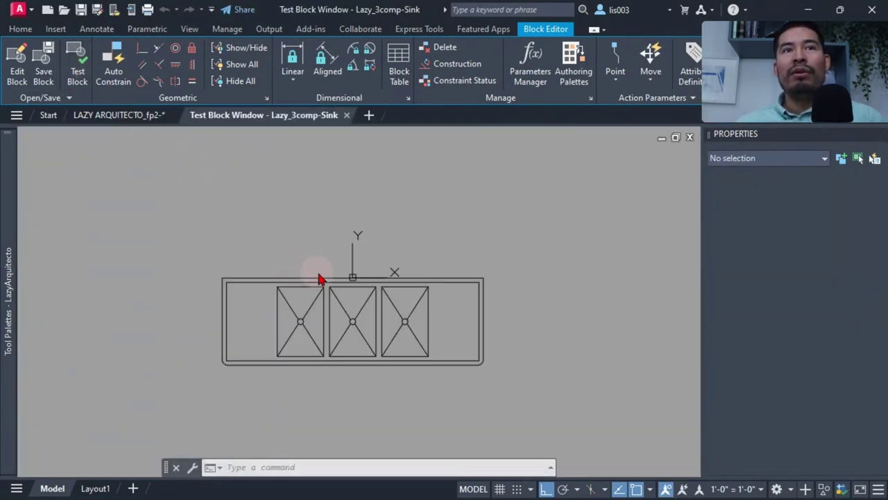
click(329, 281)
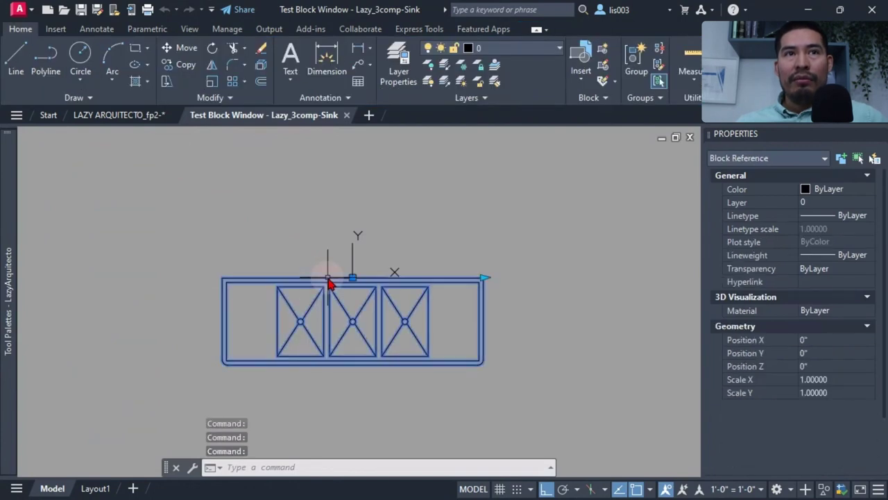
click(484, 279)
click(610, 253)
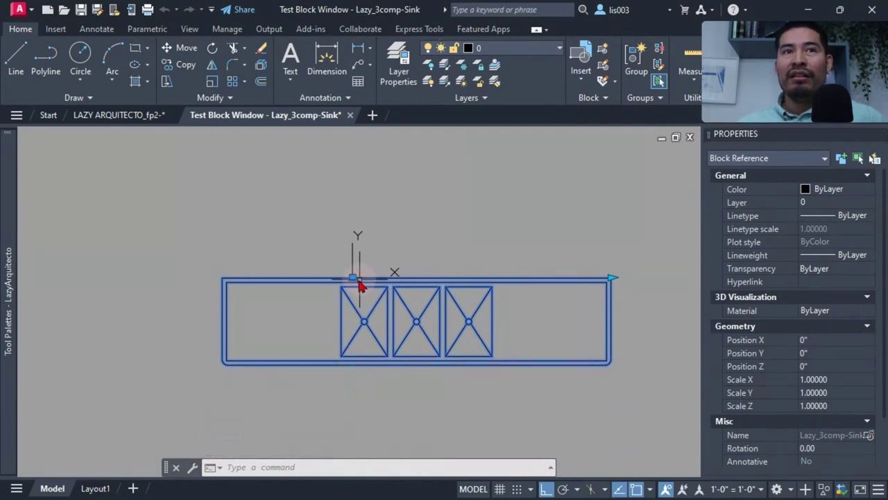
click(350, 115)
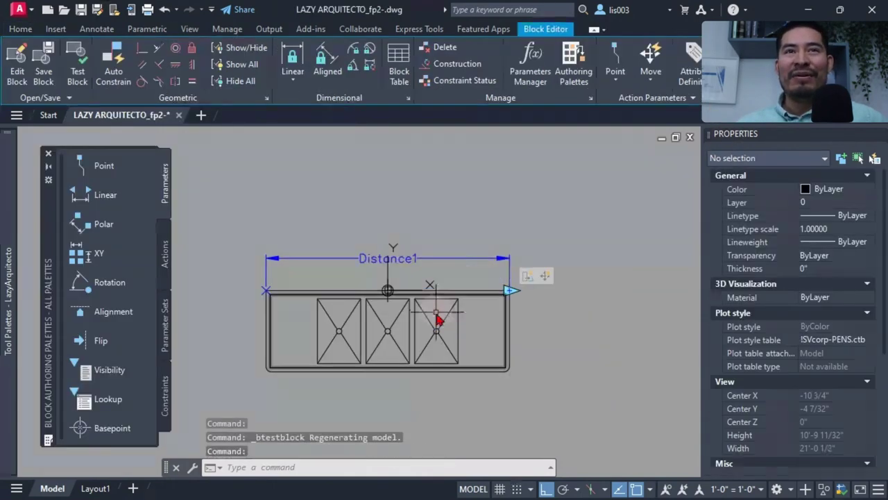
Modify the move action's selection set to include the basepoint parameter along with the three bowls.
middle_drag(438, 318, 417, 295)
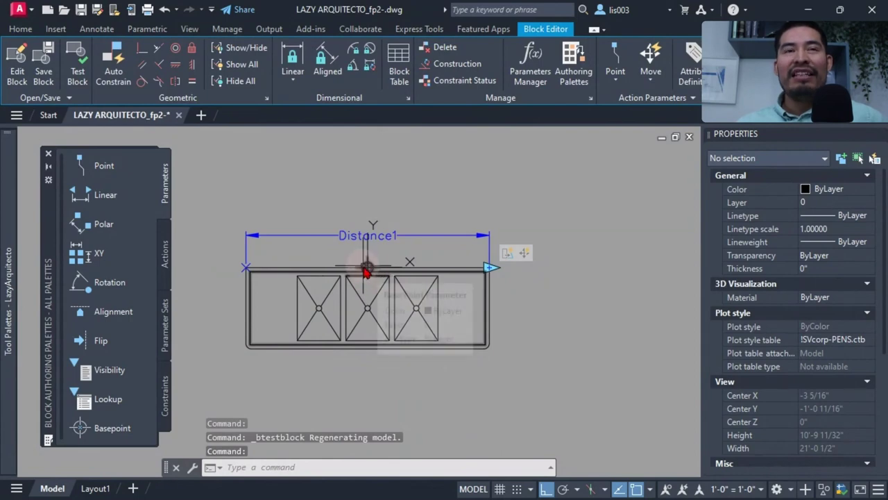
click(524, 255)
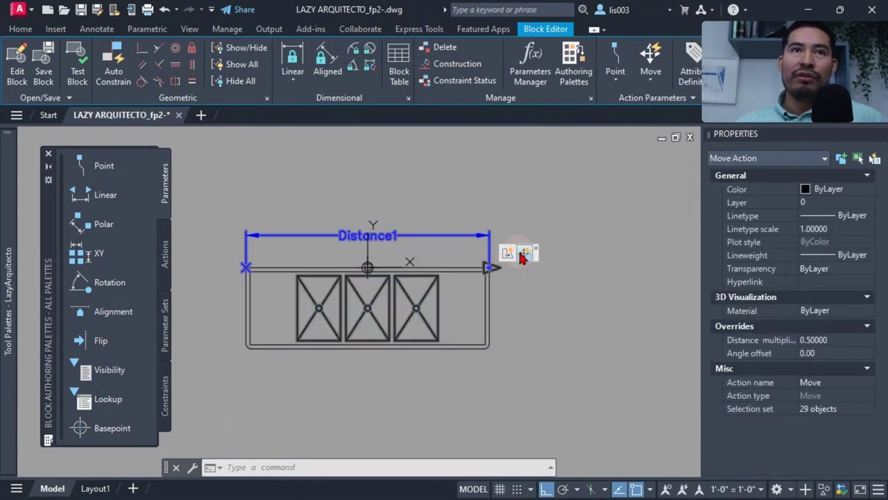
right_click(523, 256)
mouse_move(559, 283)
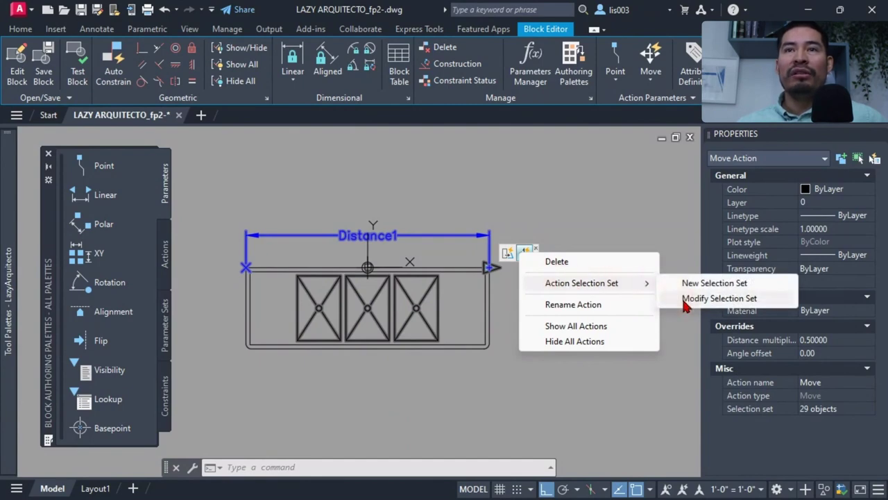
click(715, 299)
middle_drag(545, 301, 620, 297)
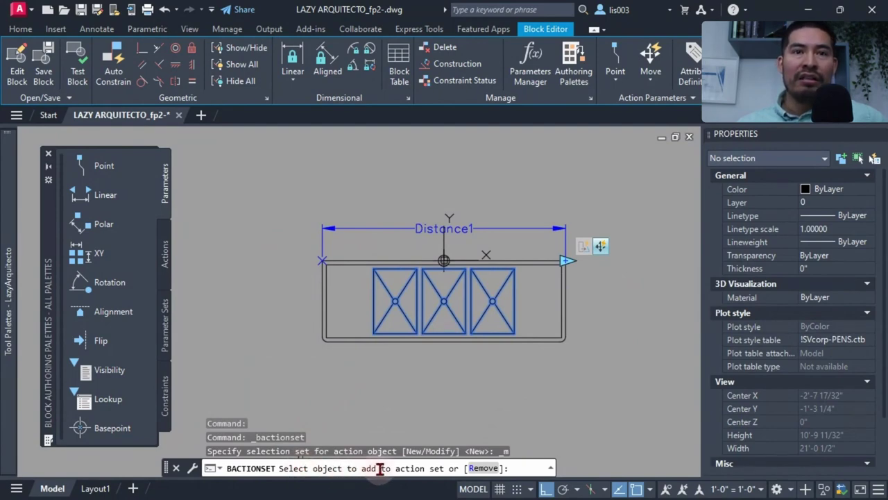
click(450, 262)
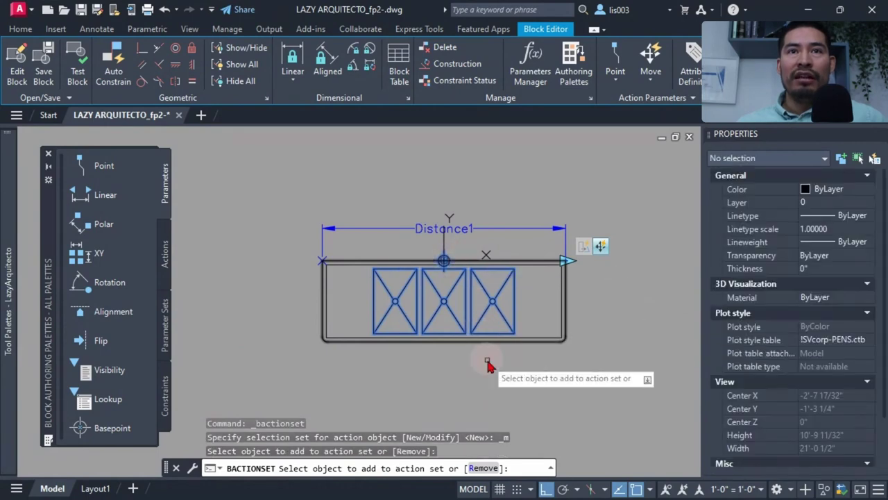
key(Return)
Test the block by lengthening the sink to about 10'-3" and once more beyond that to check whether the base point stays centred.
click(77, 66)
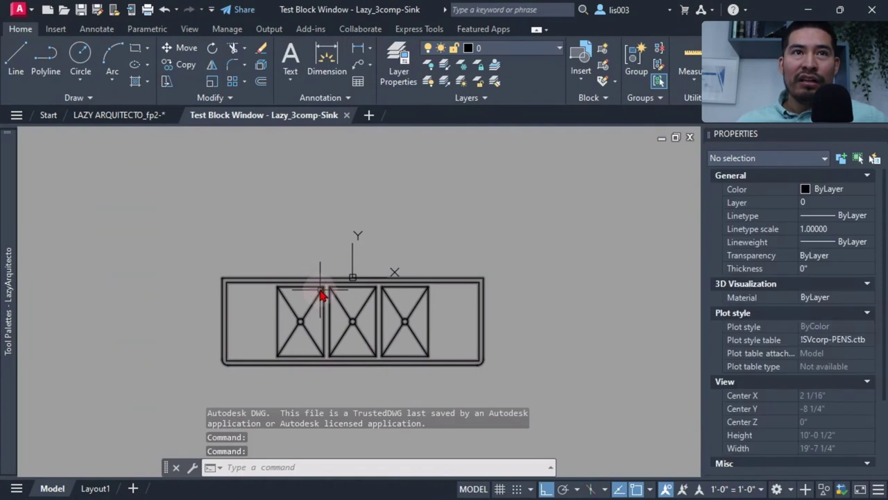
click(308, 287)
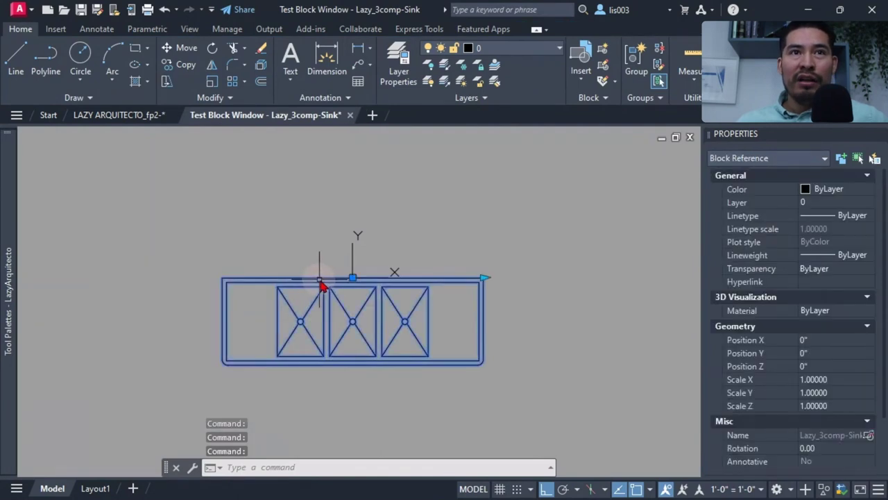
click(484, 279)
click(579, 278)
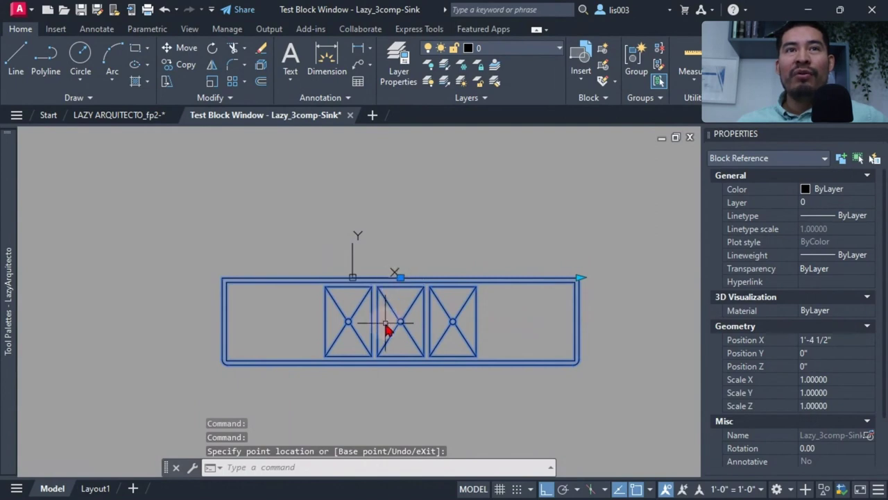
click(410, 281)
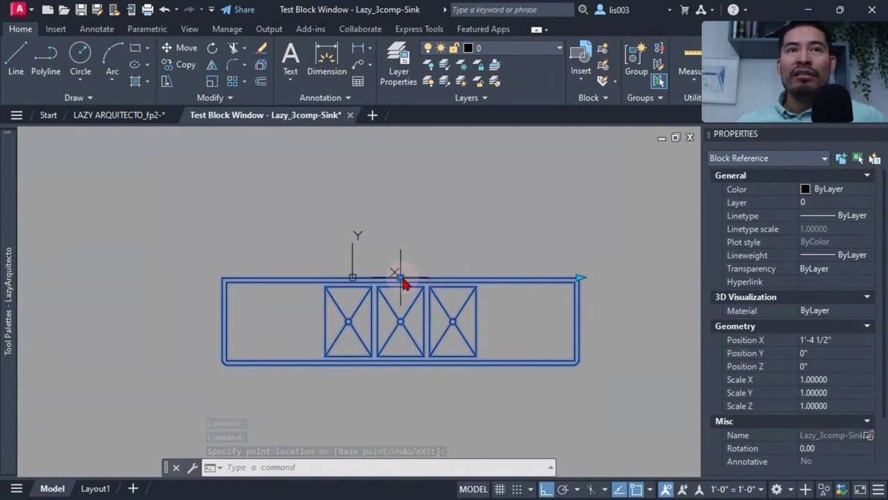
click(577, 283)
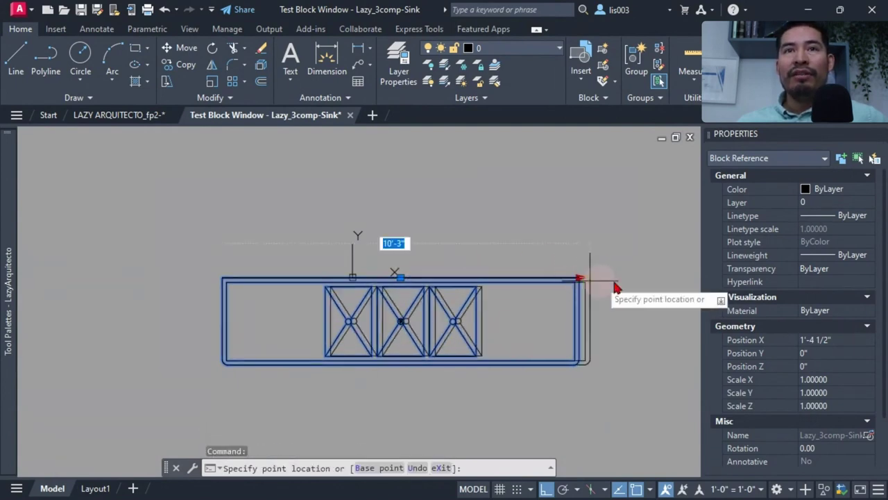
click(683, 278)
Move the lengthened test sink up about 2'-9 1/2" by its insertion grip and close the test window.
click(452, 279)
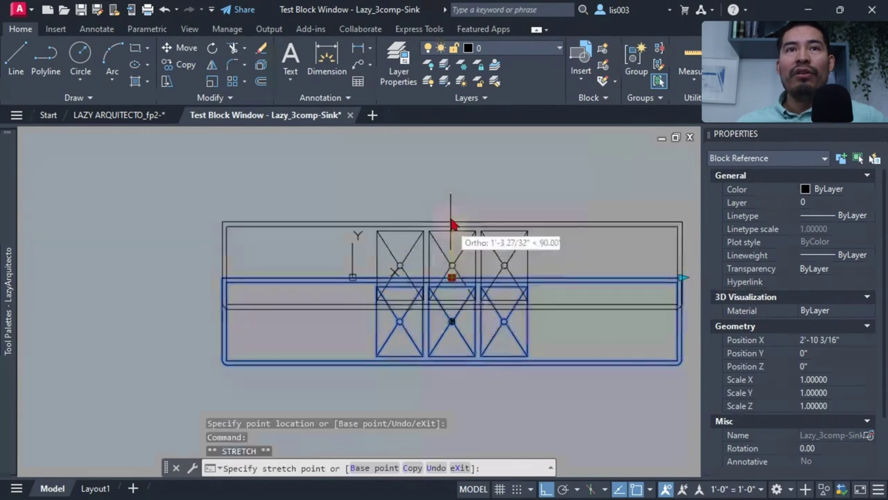
click(452, 182)
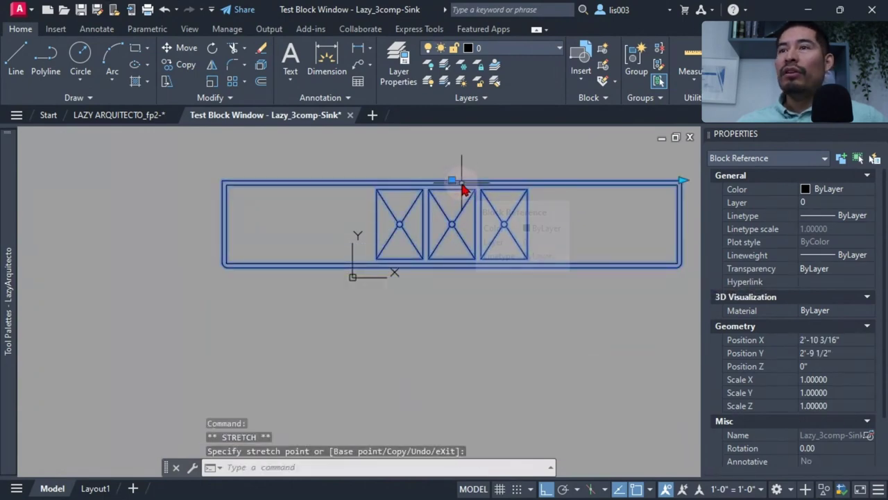
middle_drag(451, 241, 367, 278)
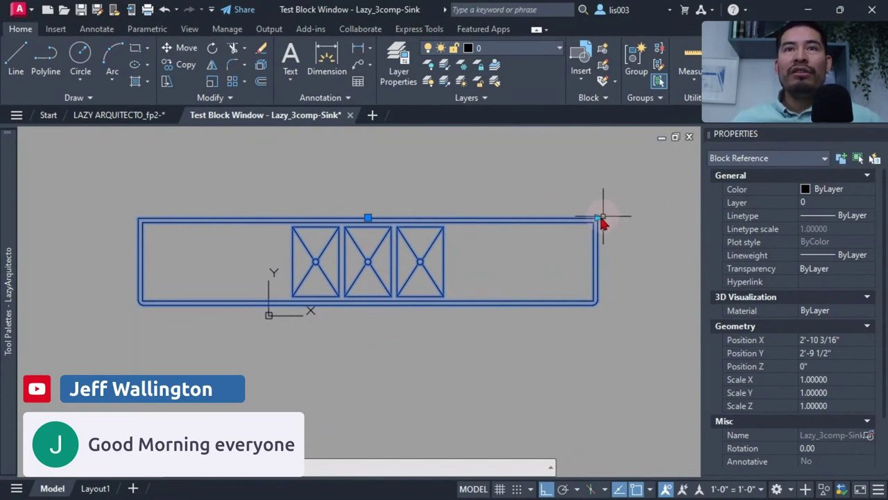
key(ctrl+F4)
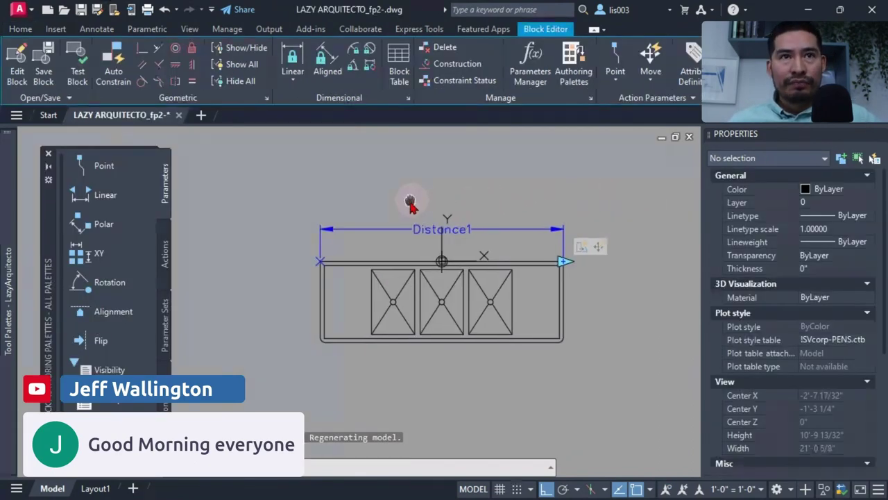
middle_drag(410, 202, 395, 210)
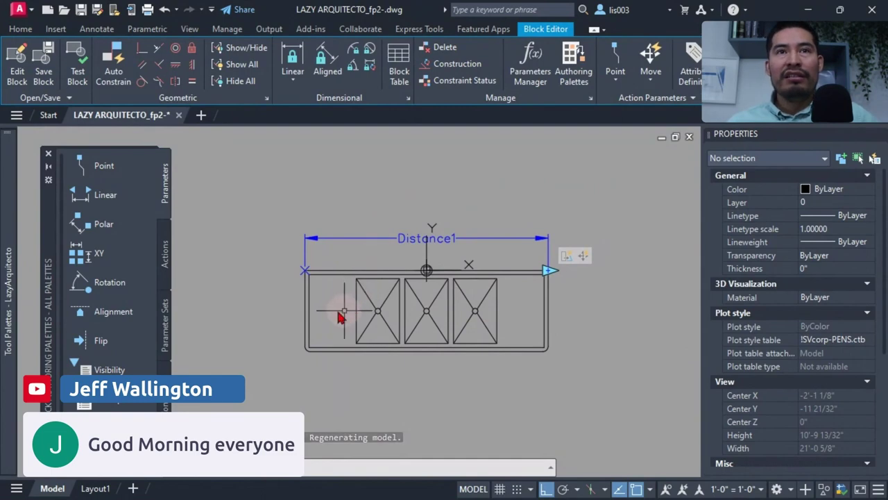
click(418, 240)
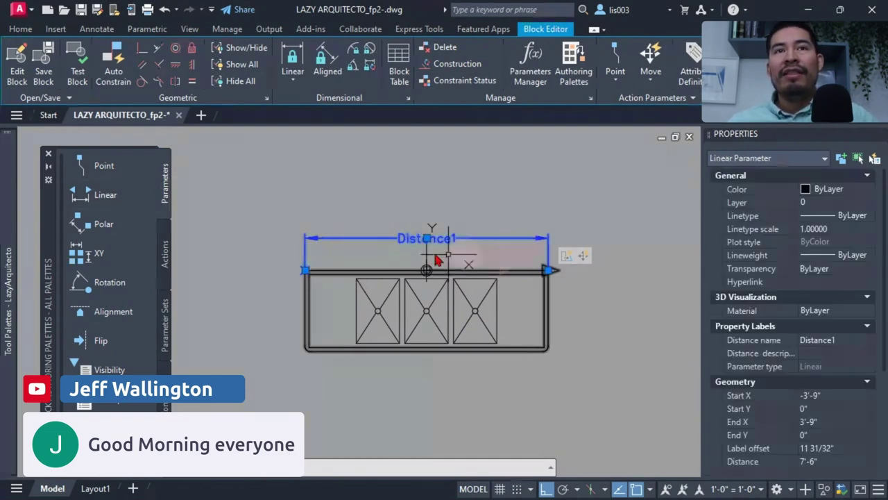
key(Escape)
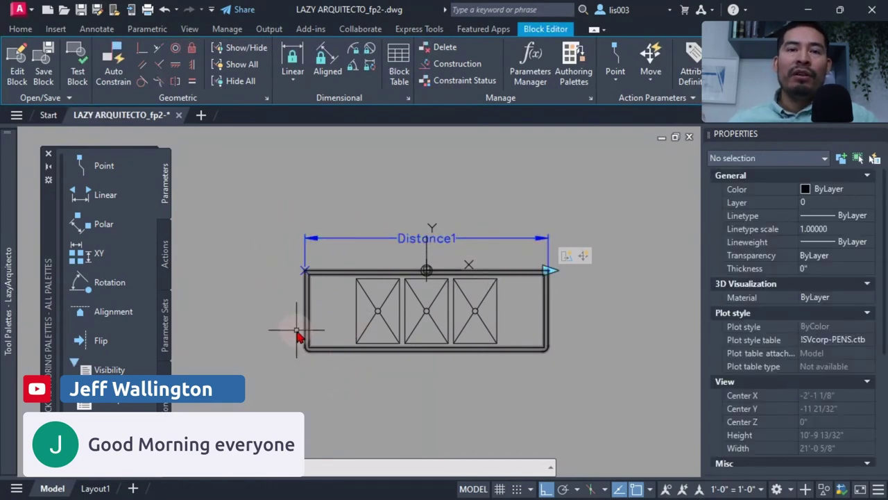
Add a linear parameter for the sink's depth along its left side, from the upper-left corner to the lower-left corner, with its label outside the sink.
click(106, 196)
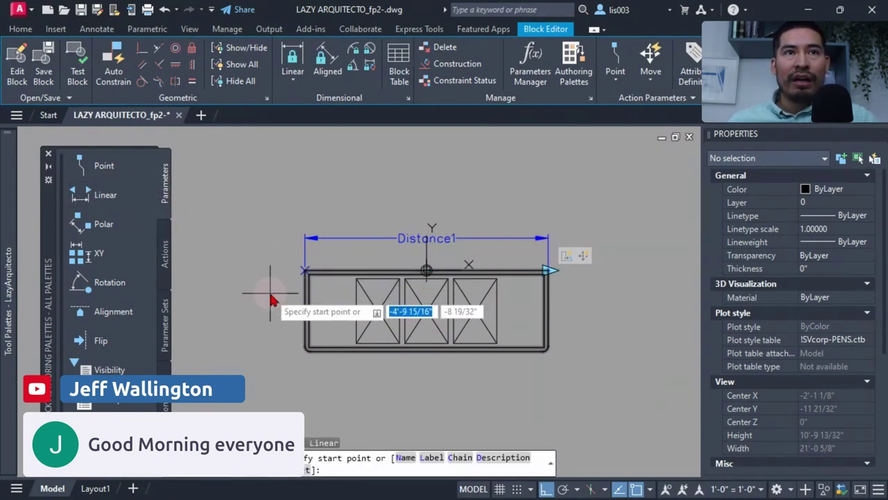
click(306, 271)
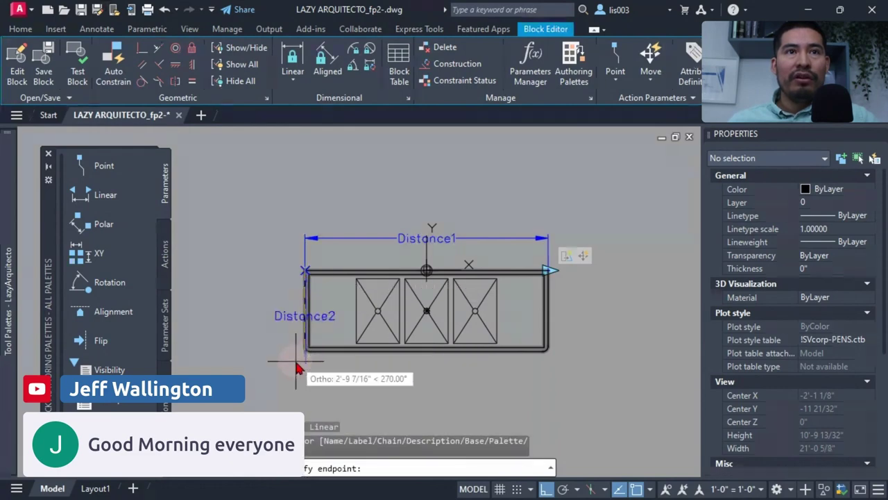
scroll(299, 366, up, 3)
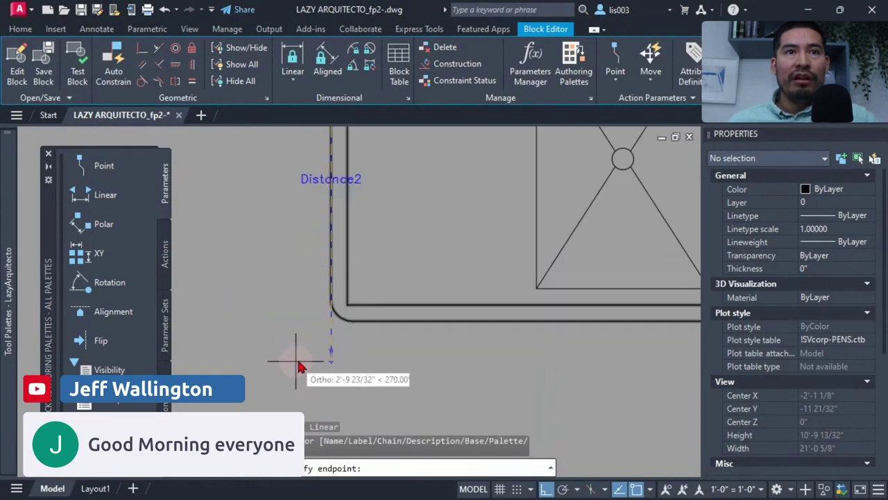
click(331, 327)
scroll(332, 326, down, 4)
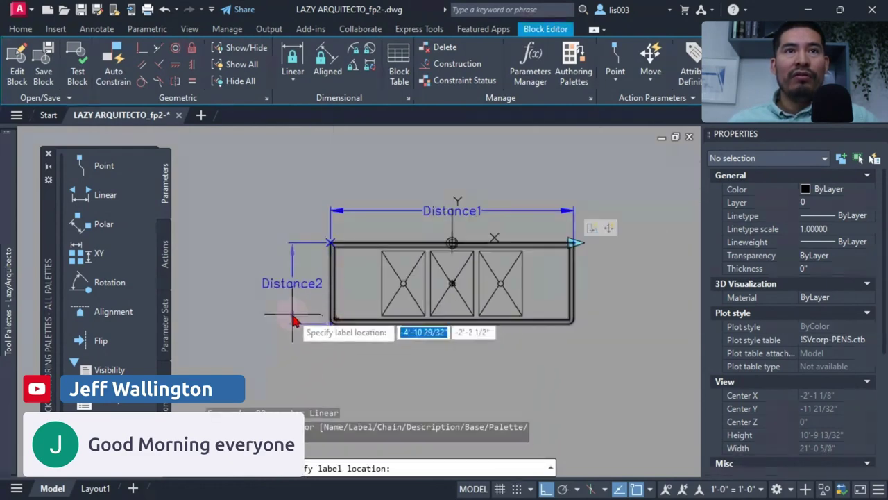
click(271, 284)
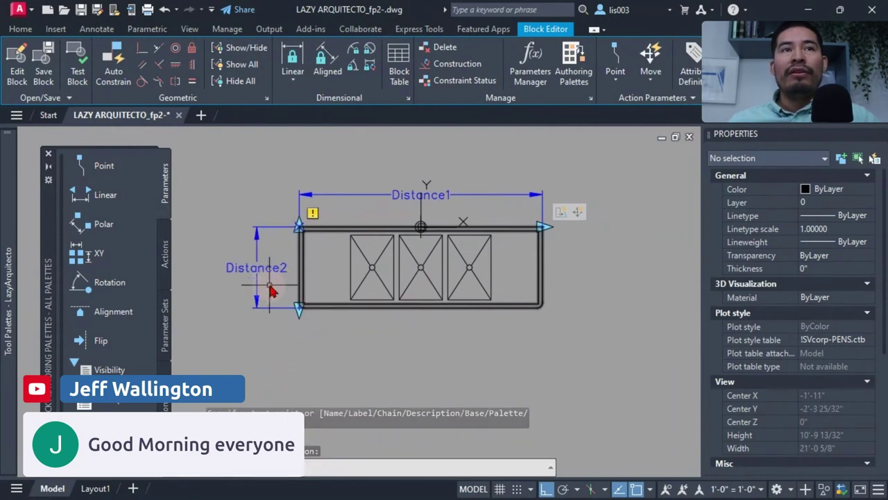
Set the depth parameter's number of grips to 1 and clear the selection.
click(276, 287)
click(576, 333)
scroll(763, 389, down, 4)
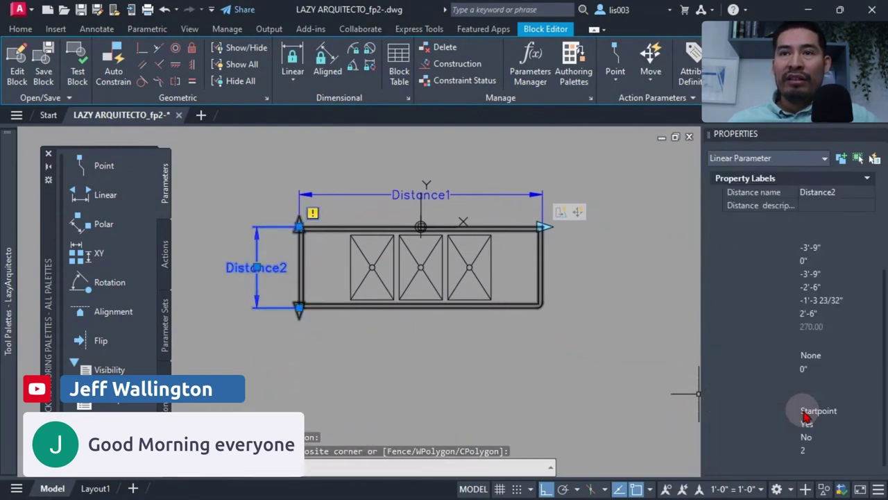
click(826, 451)
click(824, 444)
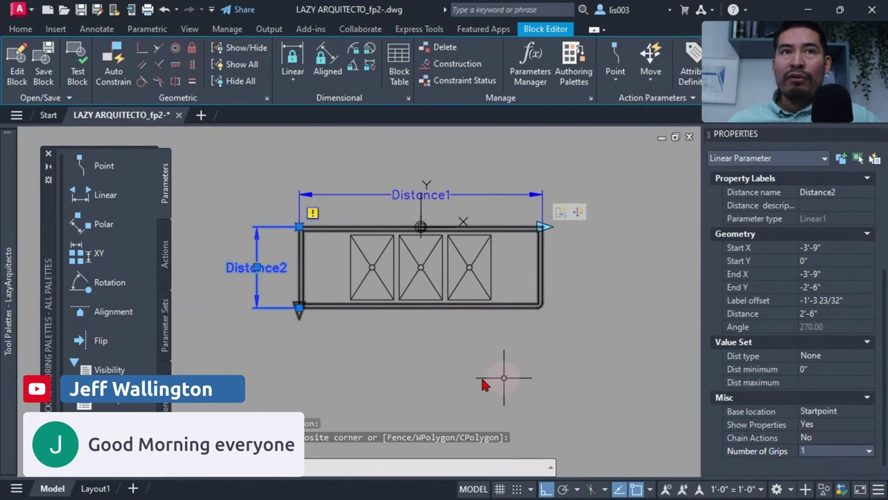
middle_drag(278, 357, 312, 372)
key(Escape)
scroll(312, 371, down, 2)
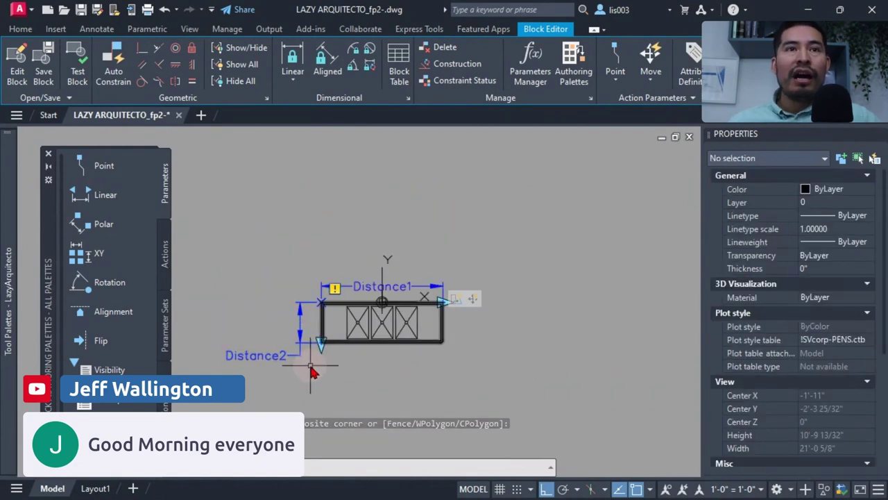
Add a stretch action to the depth parameter's lower point, framing the sink's lower part across its full width and selecting the sink objects there.
click(167, 251)
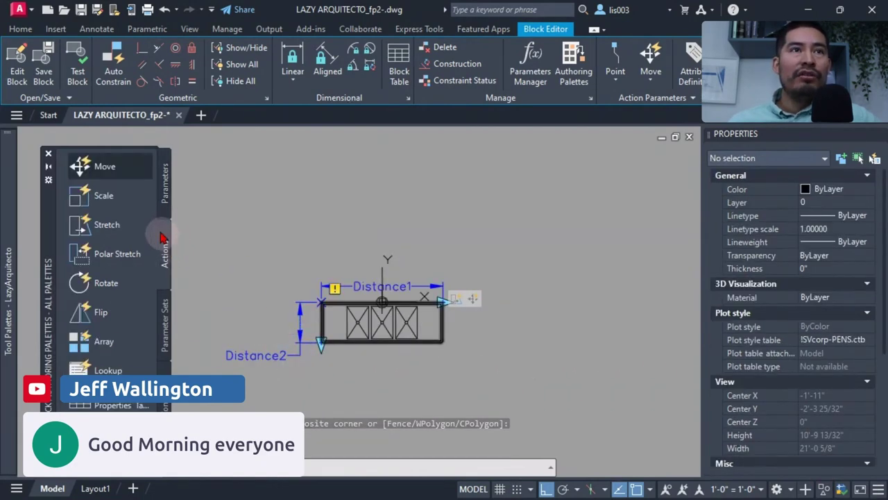
click(105, 224)
scroll(290, 375, up, 2)
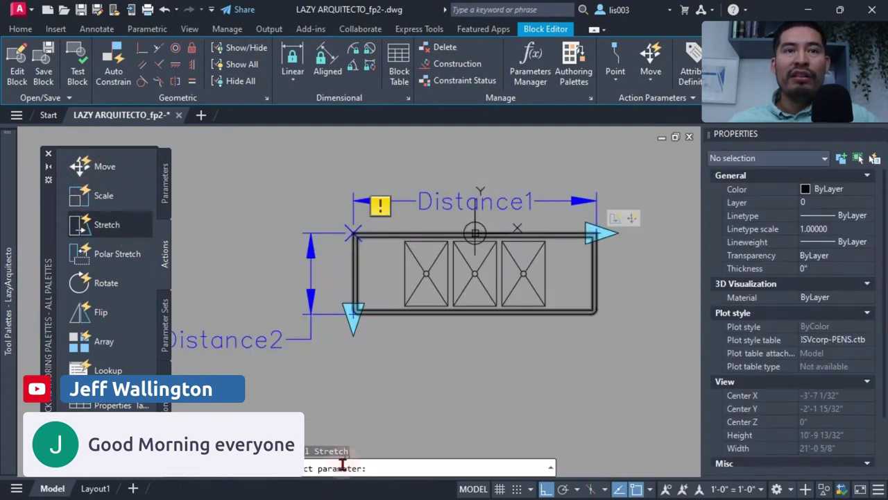
click(310, 292)
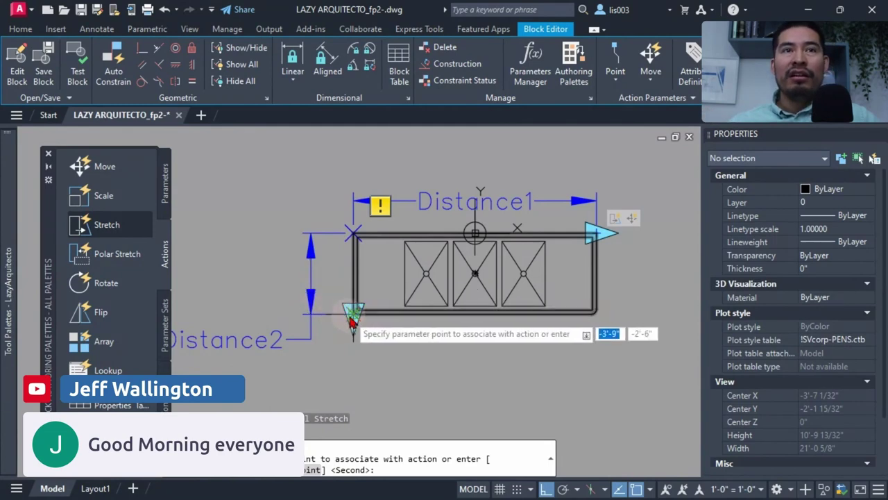
click(352, 320)
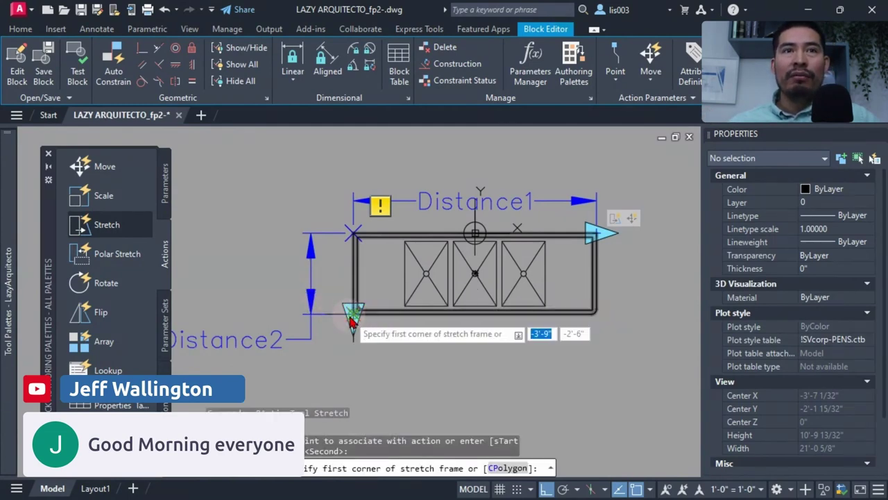
scroll(444, 350, down, 2)
click(598, 389)
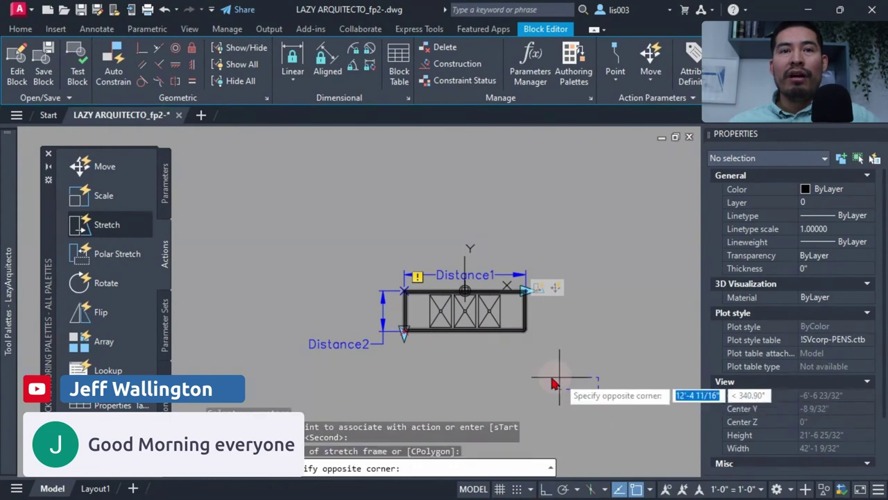
click(301, 323)
click(548, 373)
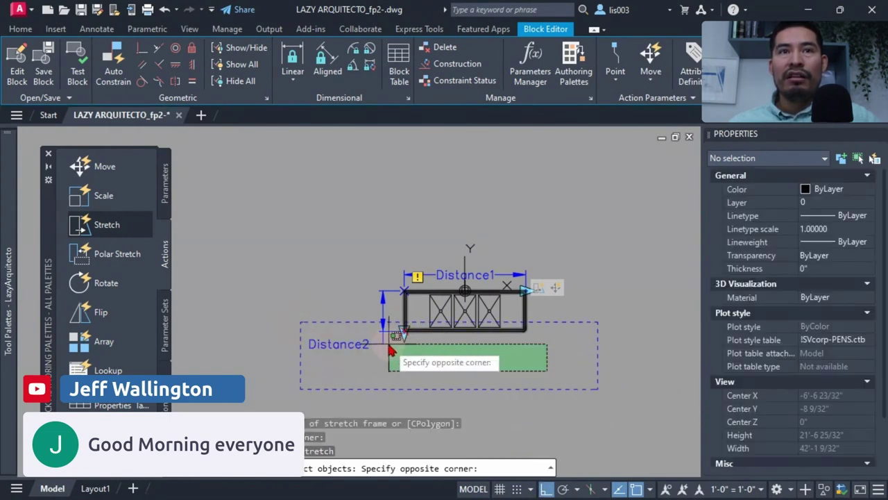
click(338, 333)
key(Return)
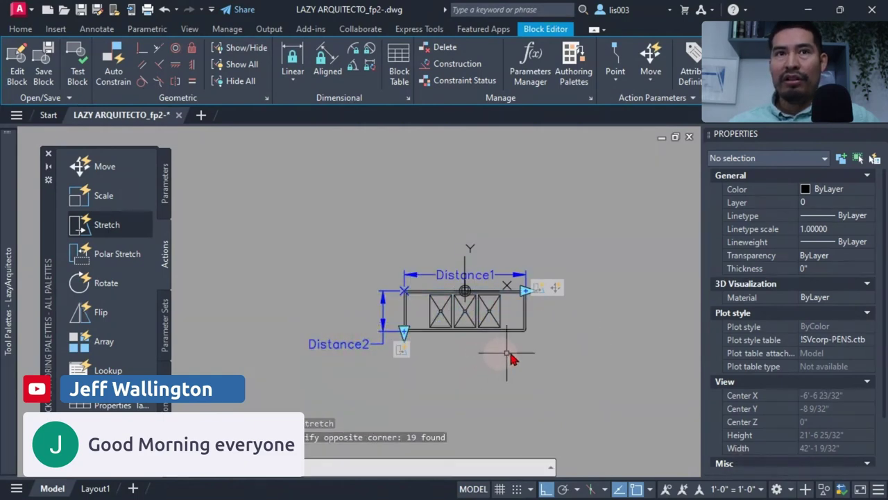
Test the block by deepening the sink from its lower-left grip and making it shallower again.
scroll(513, 321, up, 3)
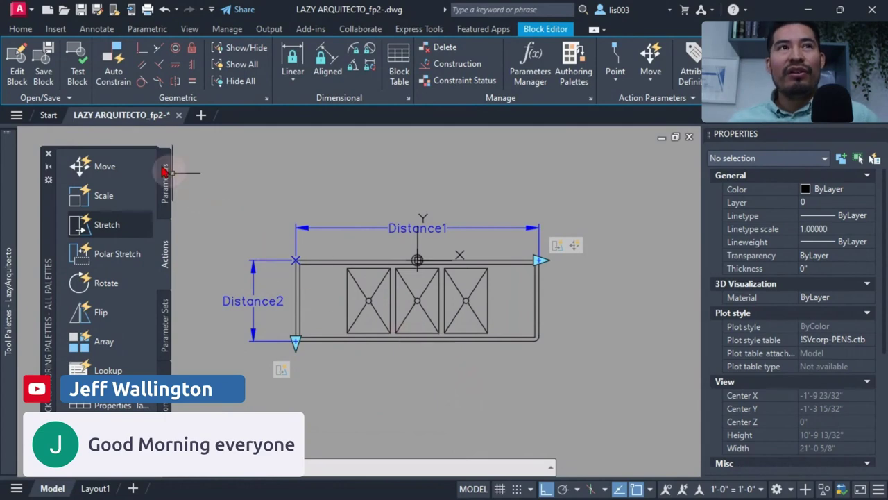
click(77, 64)
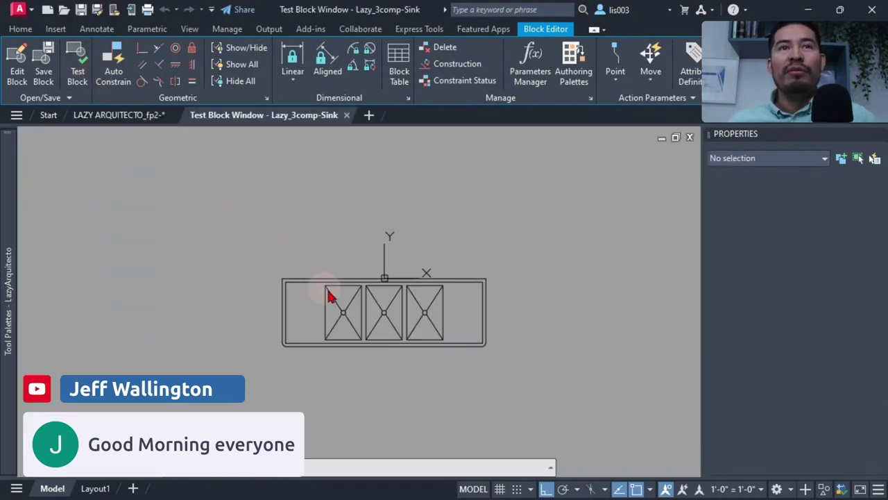
click(340, 286)
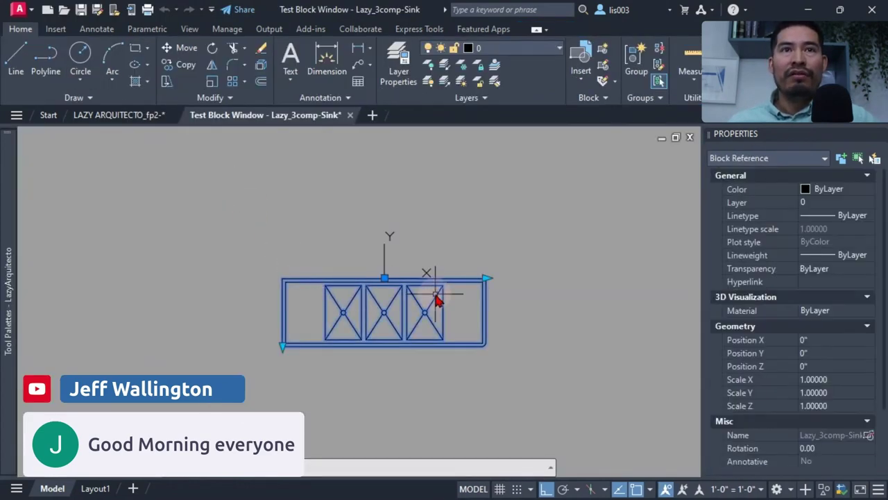
click(283, 345)
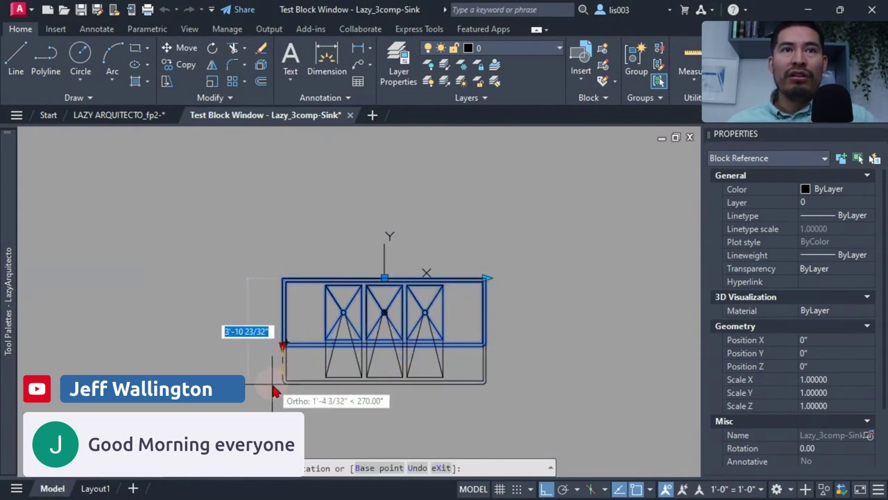
click(283, 408)
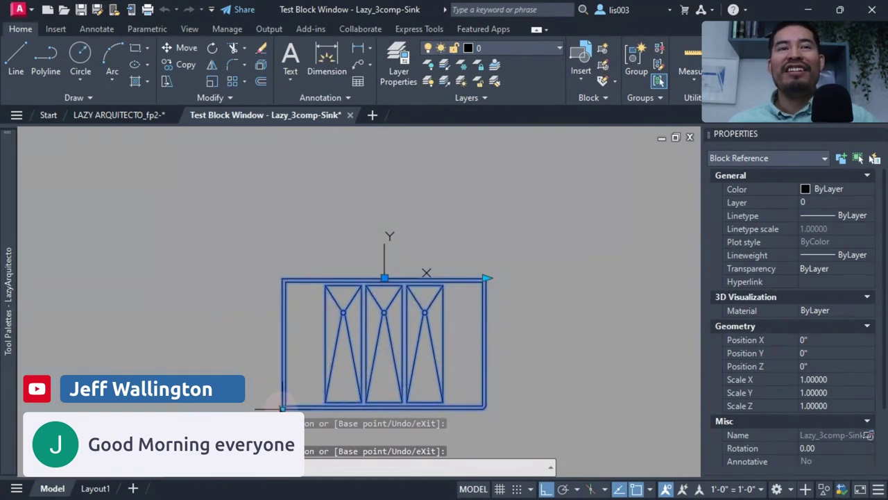
click(283, 408)
click(262, 336)
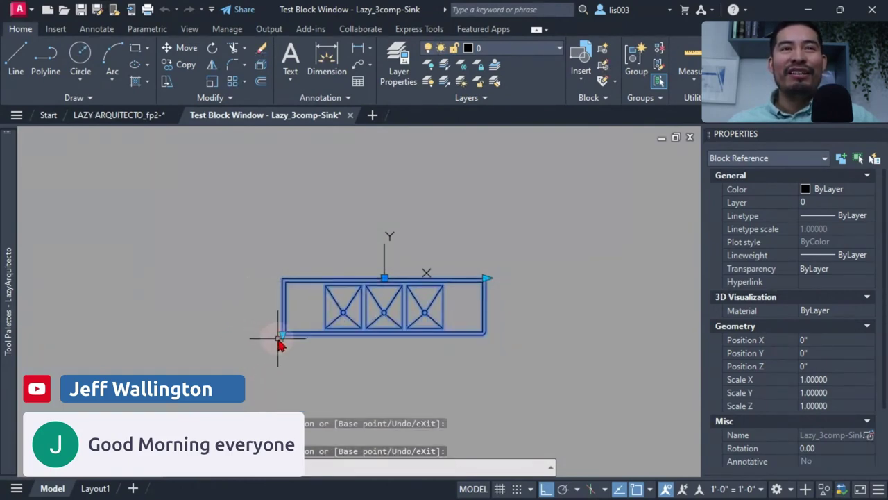
Vary the test sink's depth several more times, finishing deeper, and examine how the bowls and drains respond.
click(279, 337)
click(282, 392)
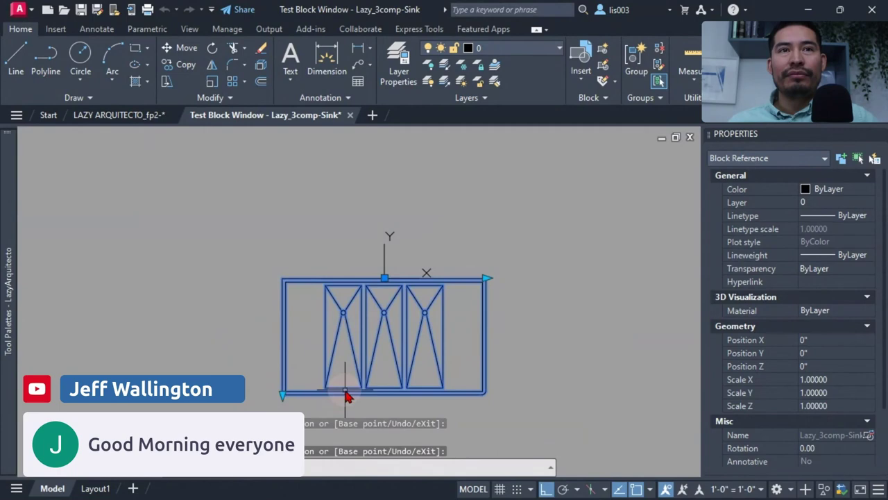
click(282, 393)
click(248, 339)
click(282, 340)
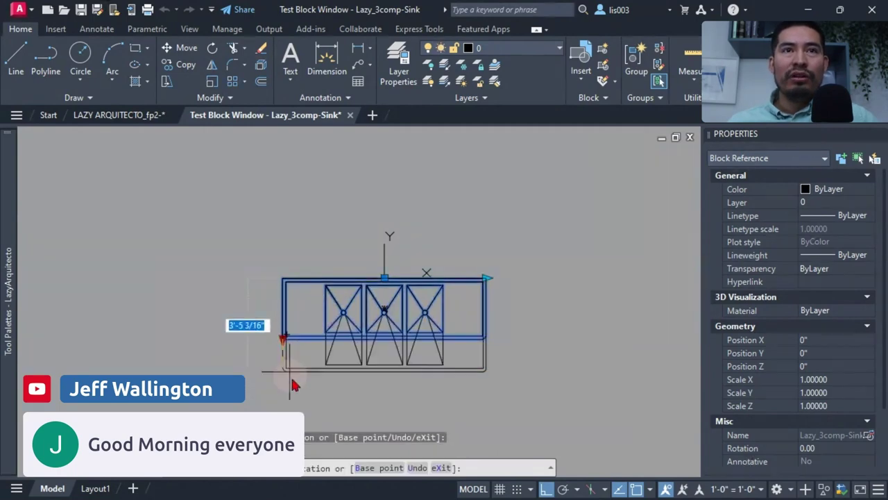
click(284, 379)
scroll(424, 319, up, 3)
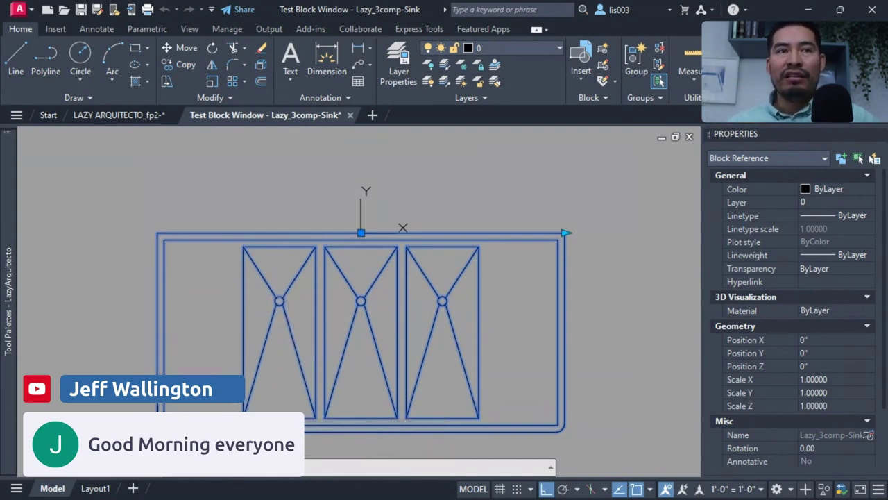
Reduce the test sink's depth, lengthen it to about 8'-9" from its right-end grip, and close the test window.
click(158, 430)
click(158, 344)
click(567, 232)
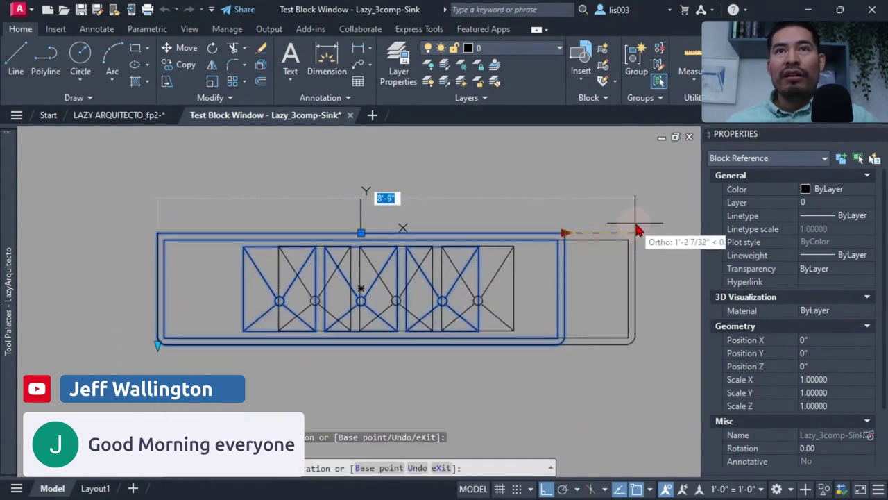
click(637, 231)
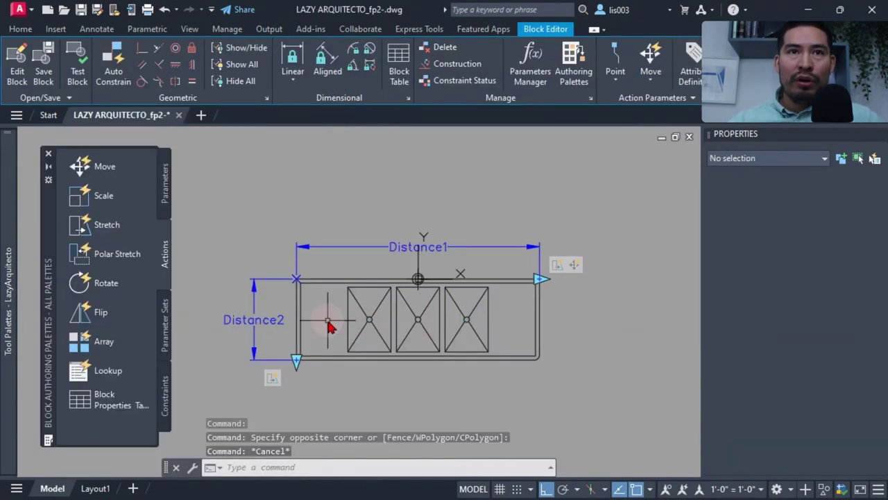
Add a second stretch action to the depth parameter's lower point, framing the bowls' middle band across the sink's full width and selecting the bowls and drains.
middle_drag(338, 329, 365, 317)
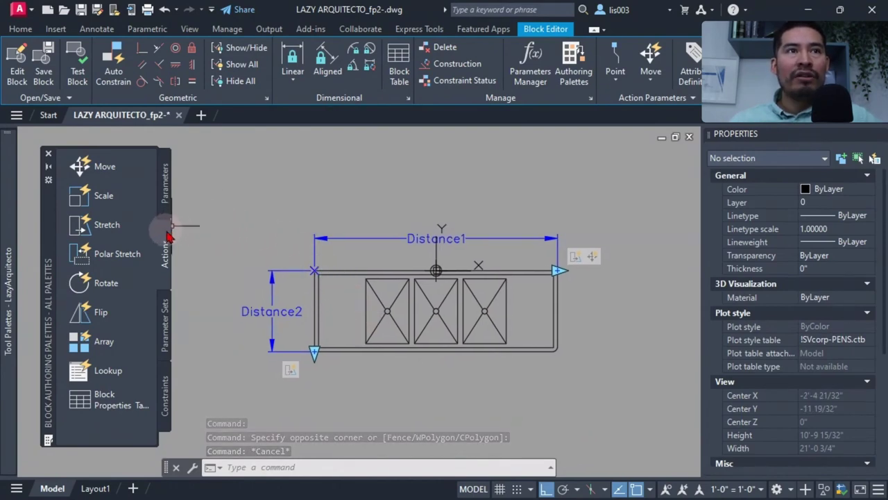
click(95, 229)
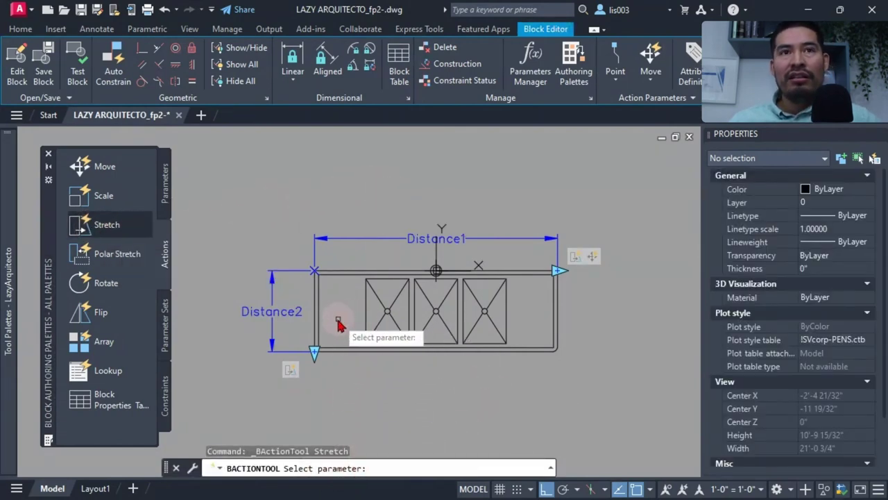
click(282, 315)
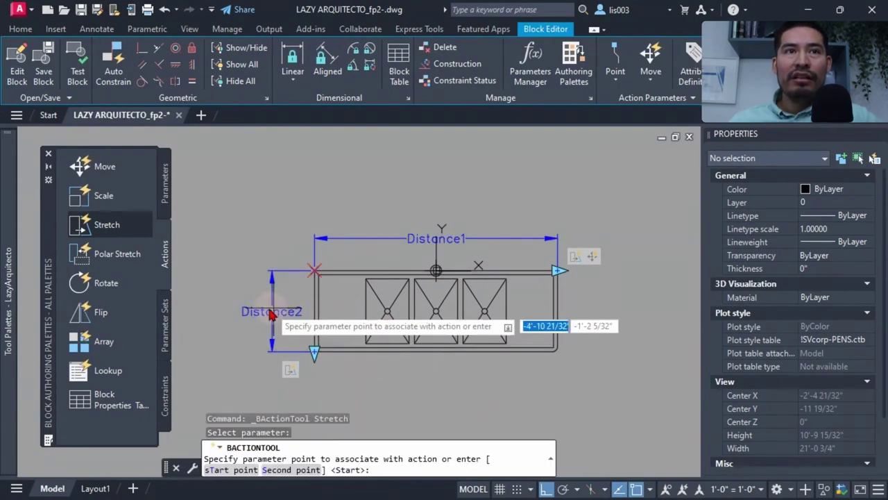
click(314, 352)
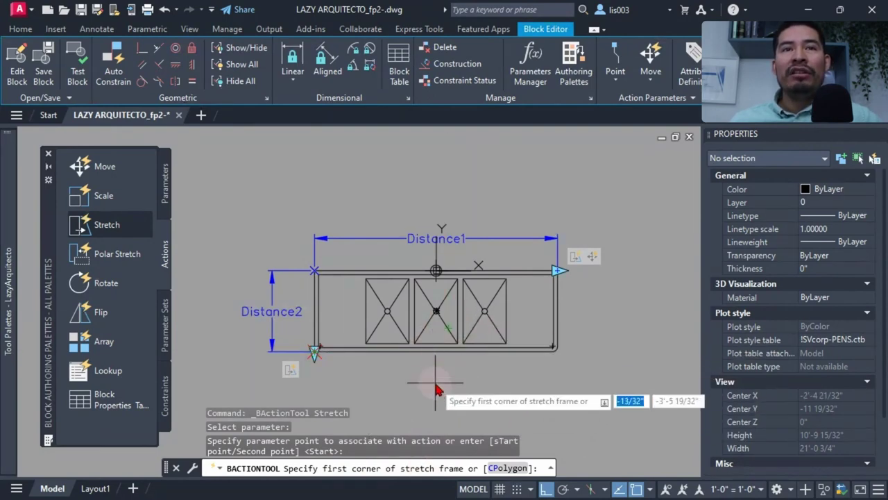
middle_drag(417, 382, 460, 386)
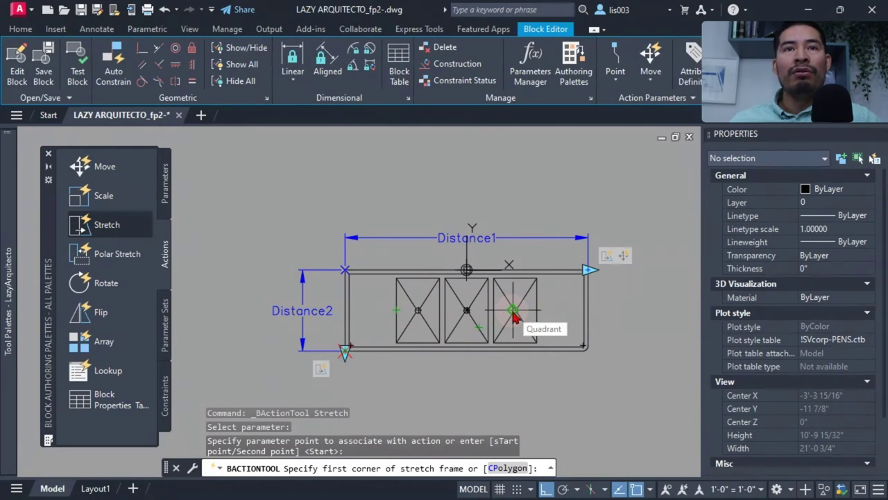
click(621, 327)
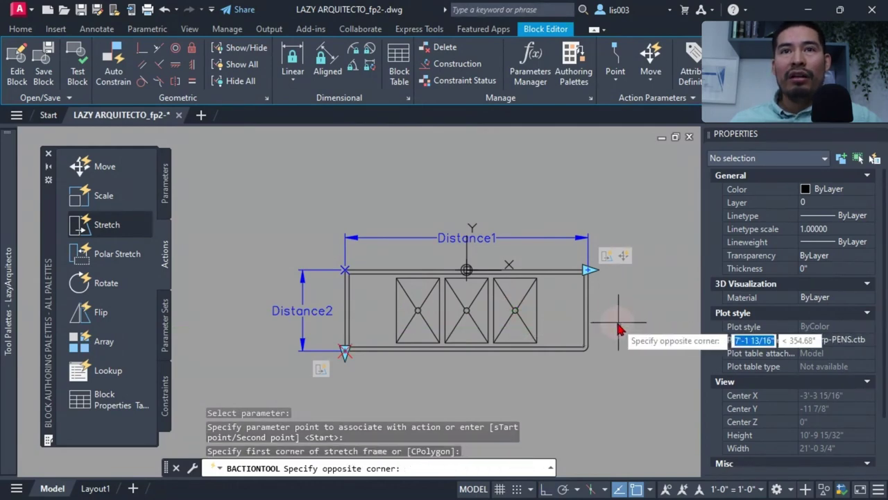
click(250, 301)
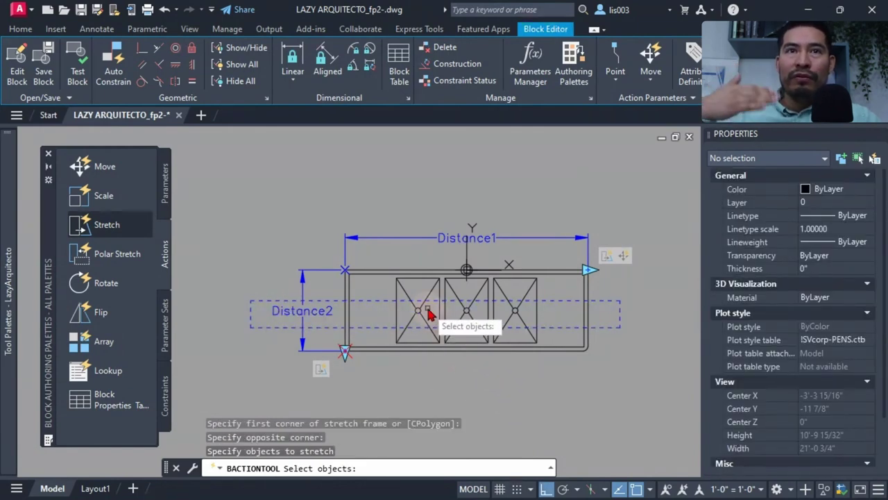
click(547, 321)
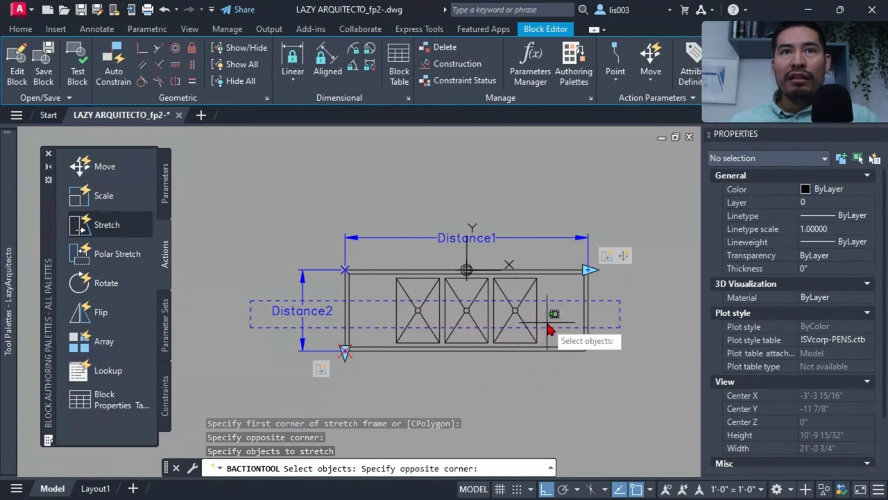
click(378, 312)
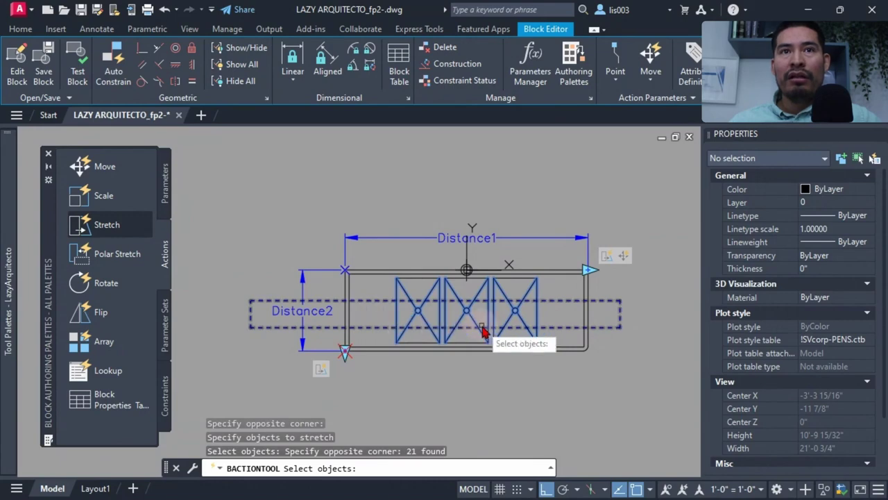
key(Return)
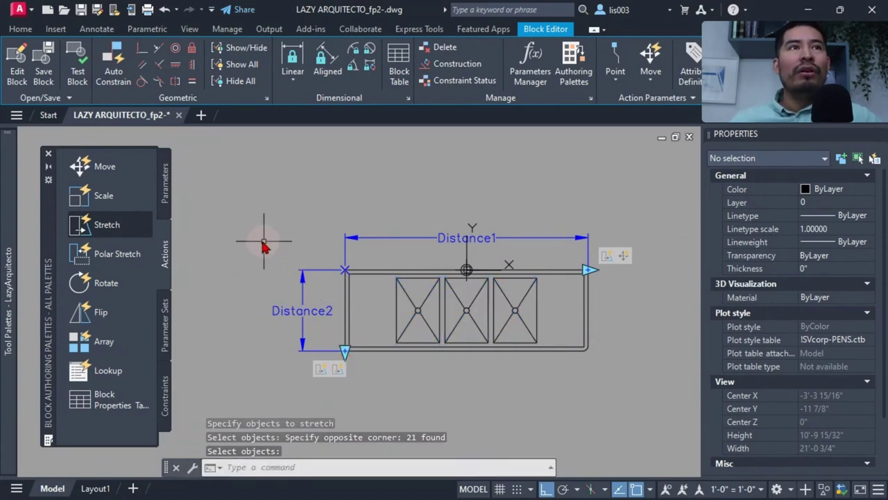
Test the block by deepening the sink from its lower-left grip, examine the bowls and drains, and close the test window.
click(78, 69)
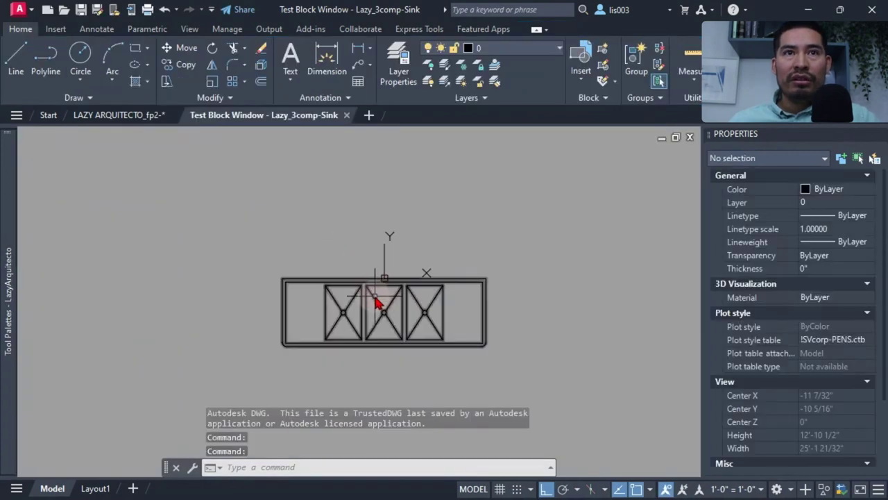
click(374, 305)
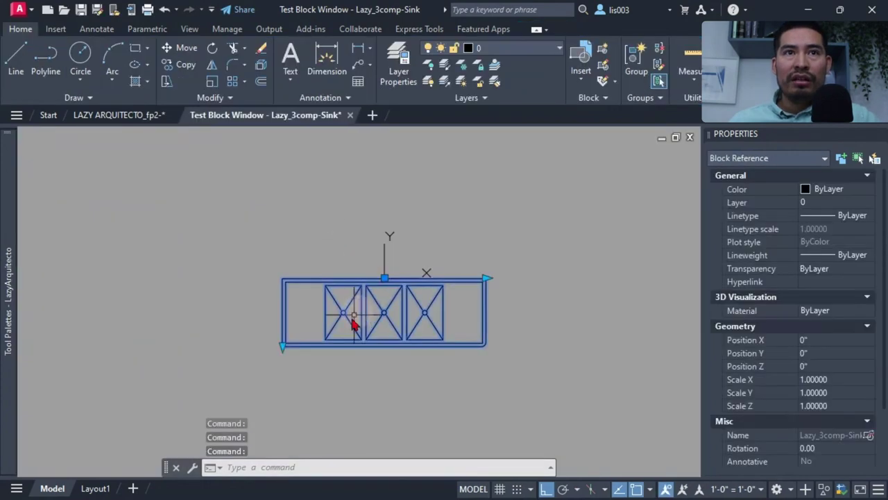
click(282, 346)
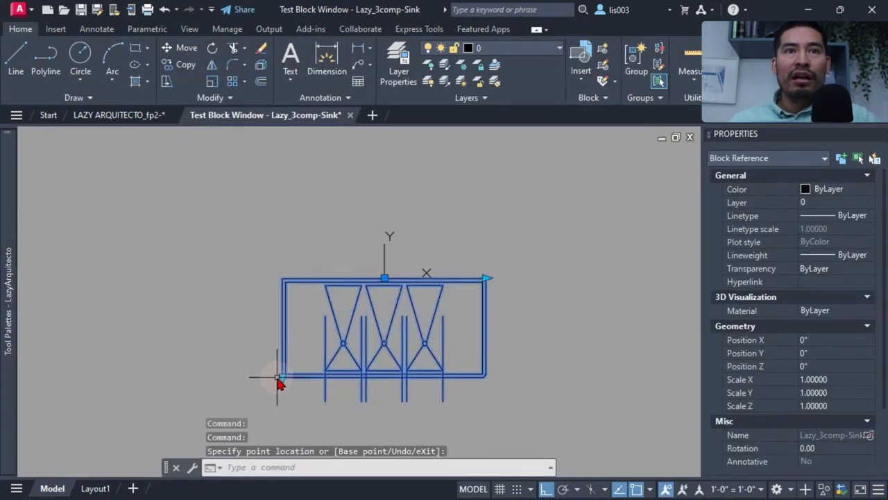
scroll(285, 406, up, 3)
mouse_move(347, 271)
middle_down()
mouse_move(343, 278)
mouse_move(317, 262)
middle_up()
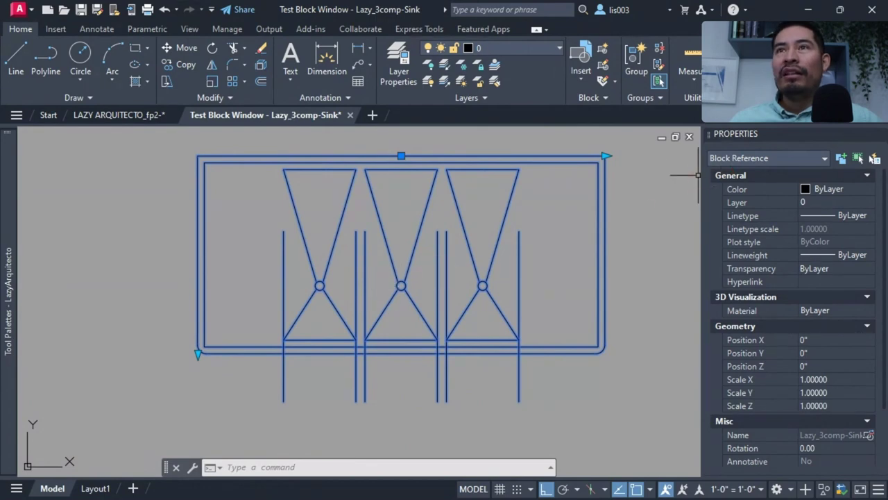
click(689, 137)
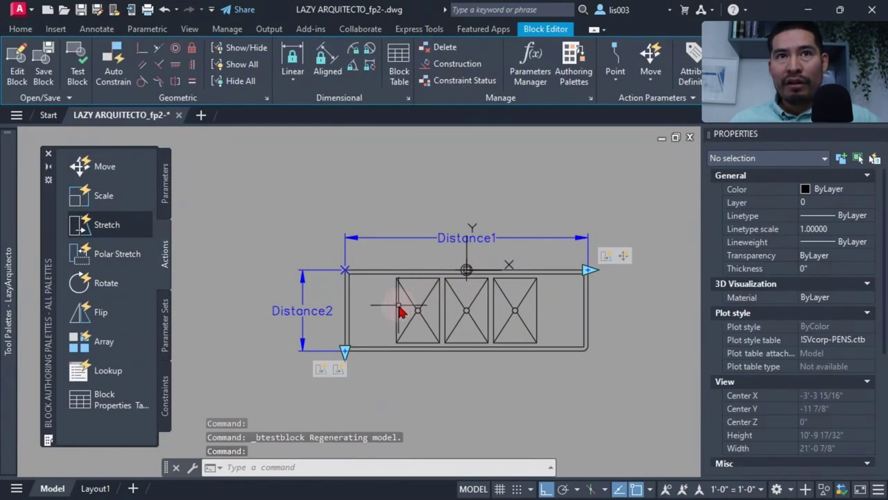
middle_drag(380, 313, 332, 310)
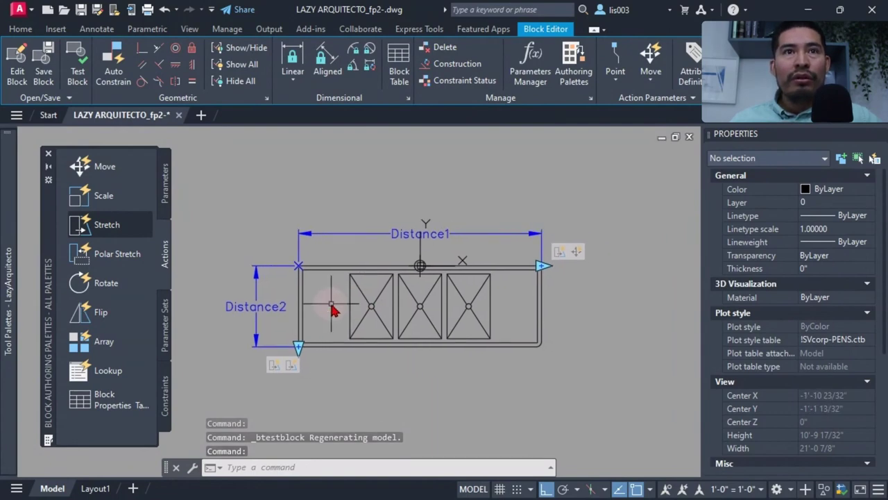
click(291, 369)
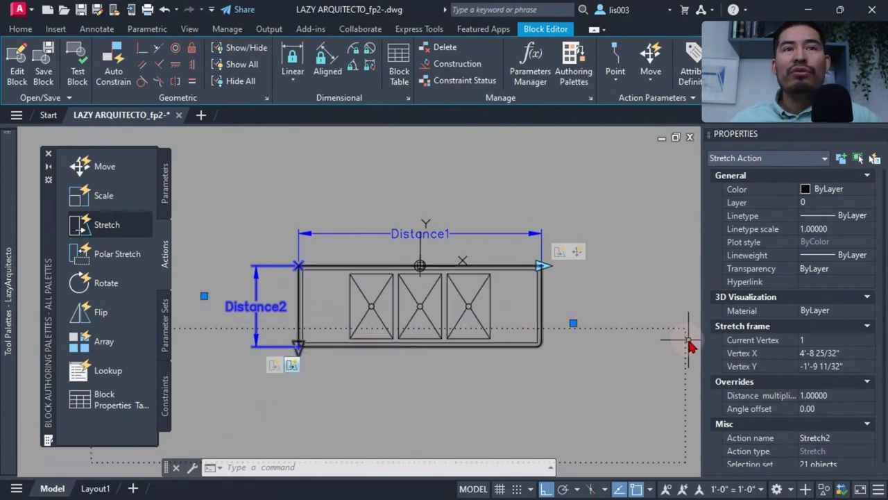
click(832, 395)
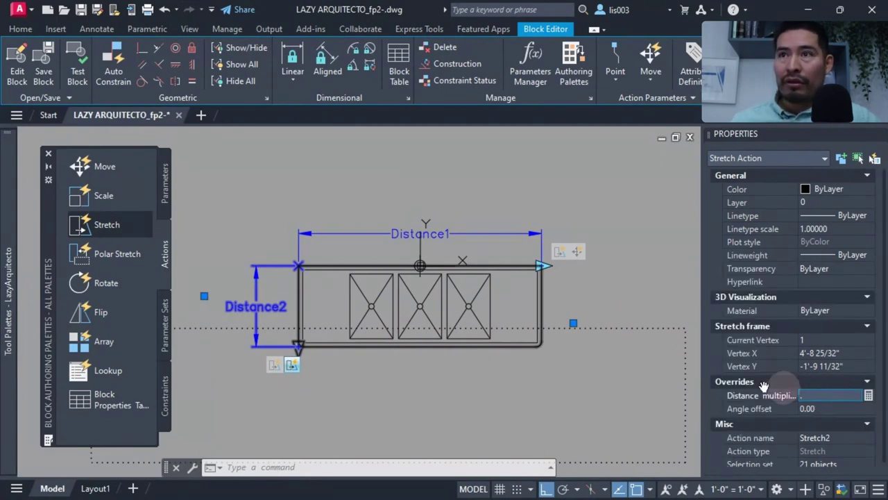
key(Escape)
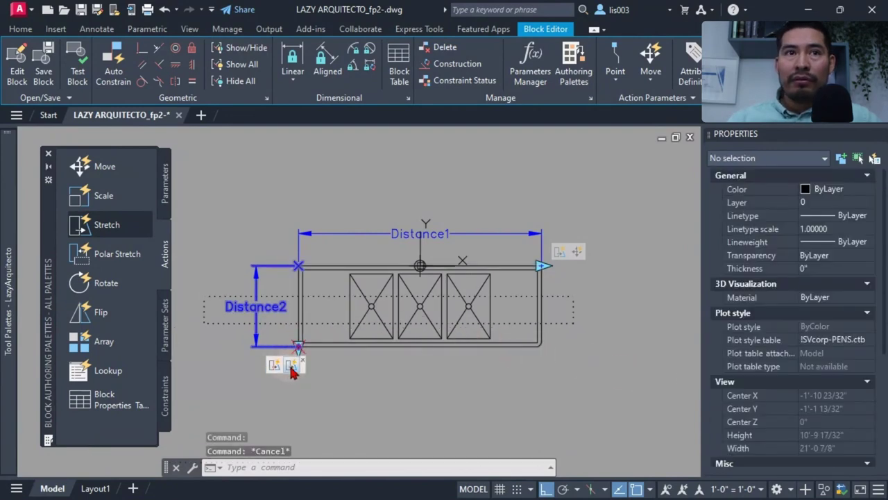
Set the distance multiplier of the depth parameter's second stretch action to 0.5.
click(292, 368)
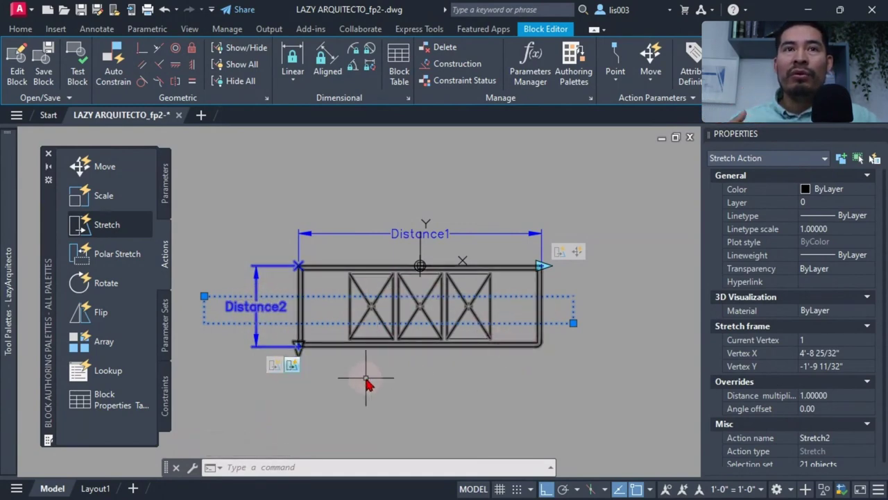
click(832, 395)
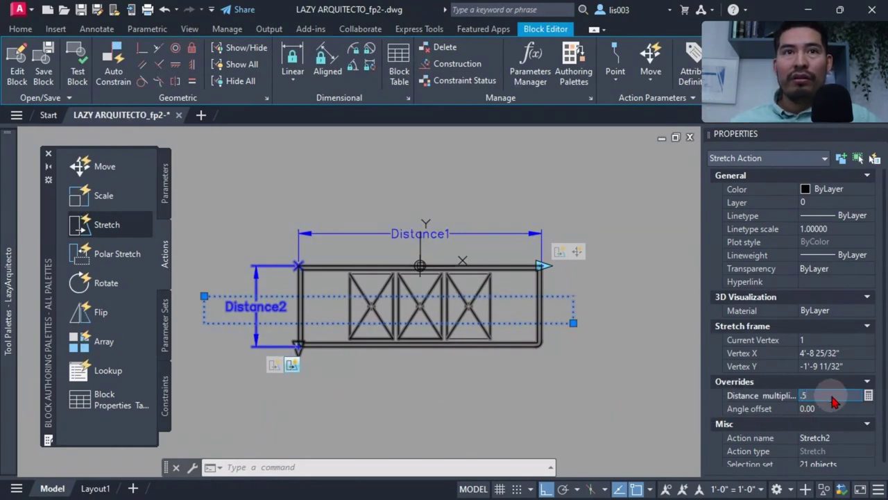
text(.5)
key(Return)
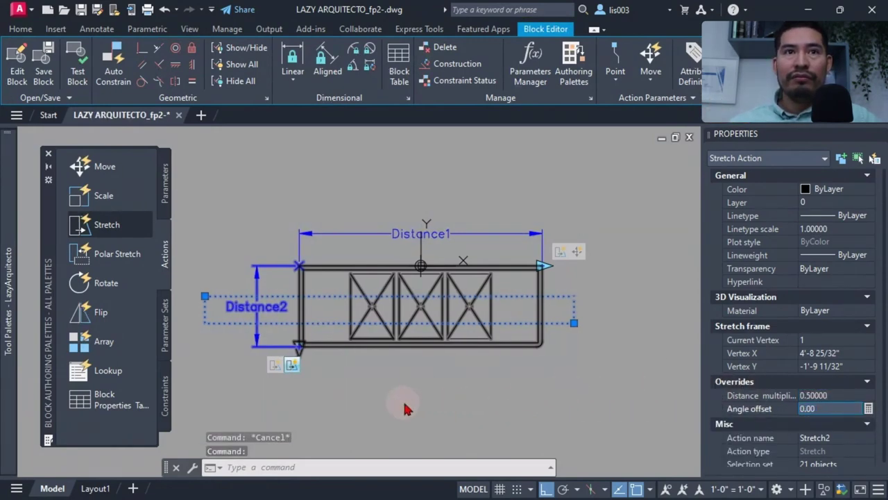
Test the block again by deepening the sink from its lower-left grip, and examine the drains' position in the bowls.
middle_drag(406, 408, 426, 390)
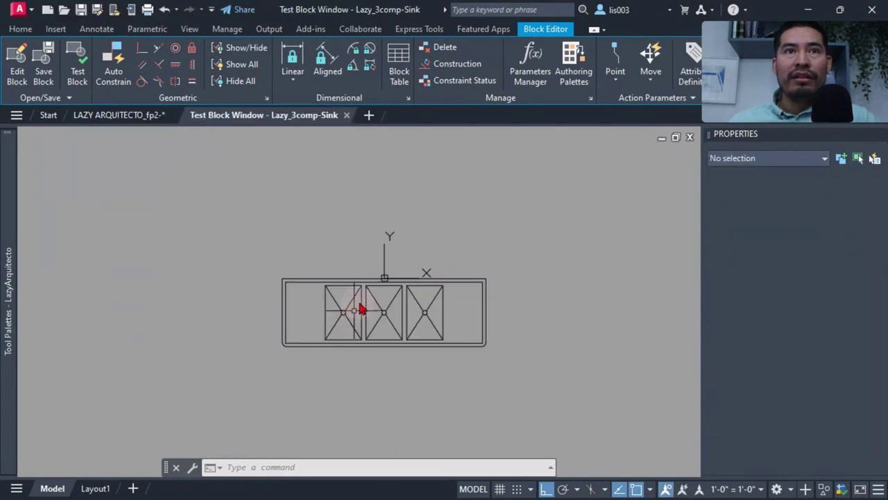
click(363, 307)
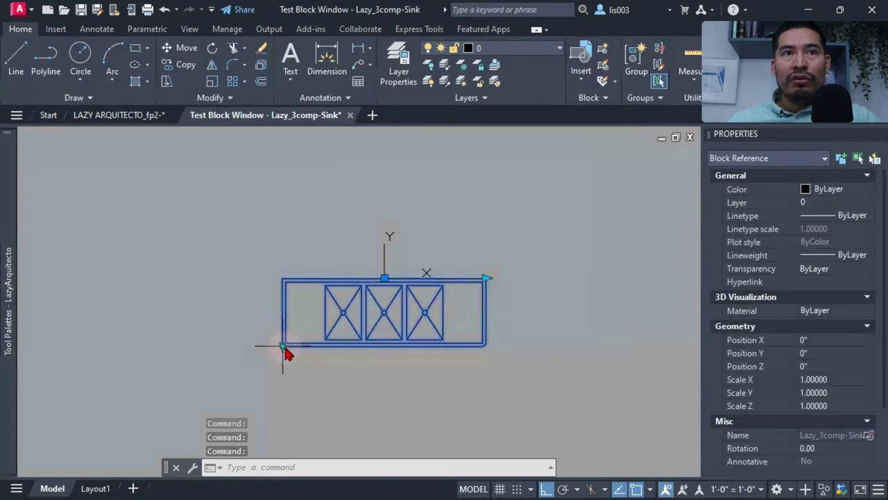
click(283, 347)
scroll(362, 390, up, 2)
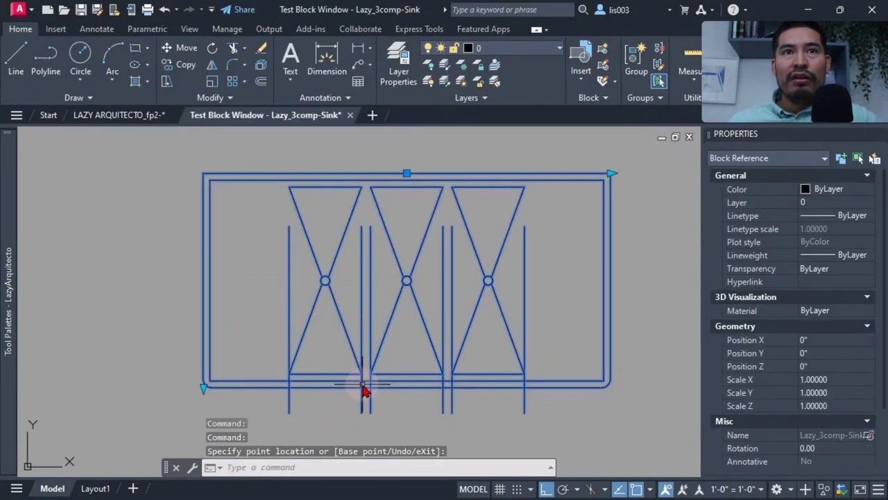
middle_drag(361, 383, 339, 365)
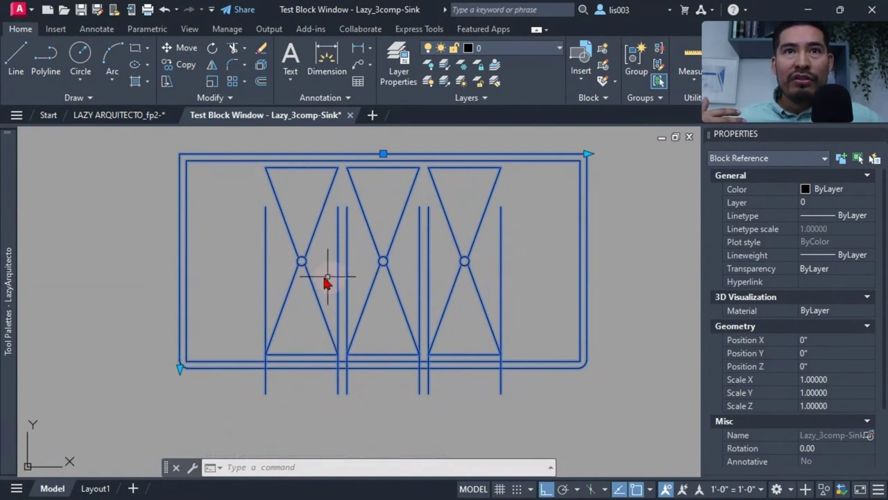
Make the test sink shallower and deeper again, examine how the bowls' side lines respond, and close the test window.
click(179, 297)
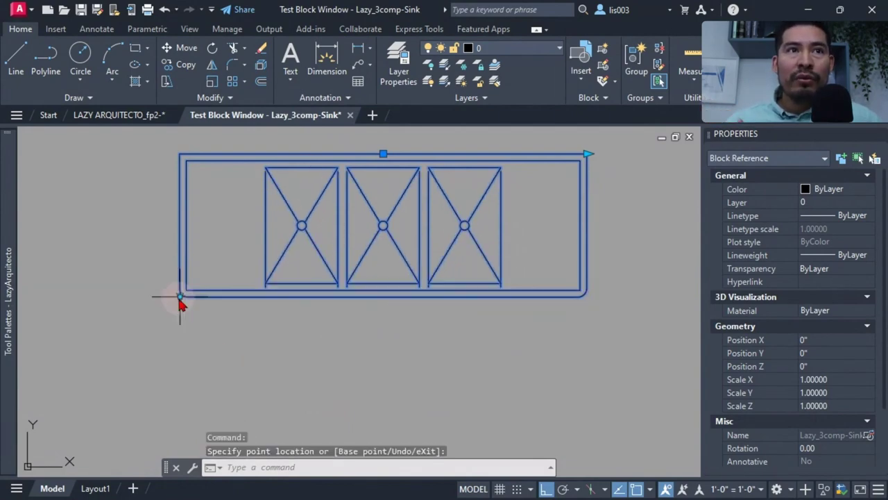
click(179, 295)
click(186, 375)
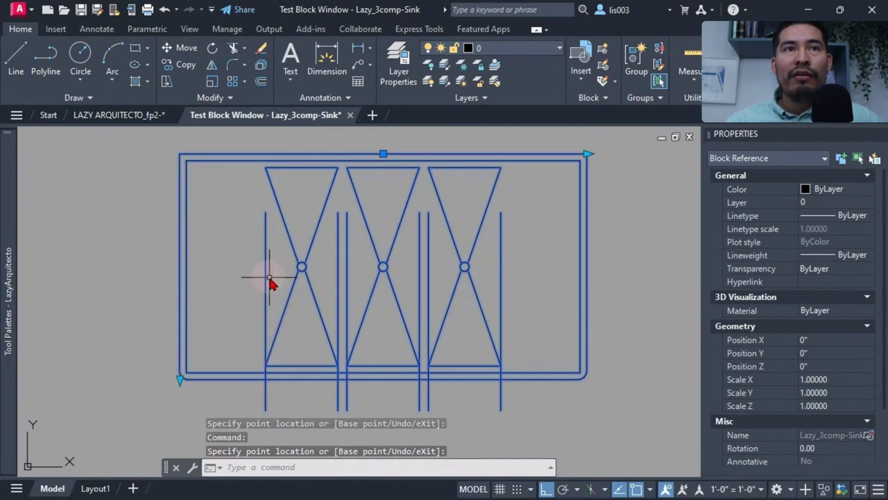
middle_drag(271, 280, 264, 255)
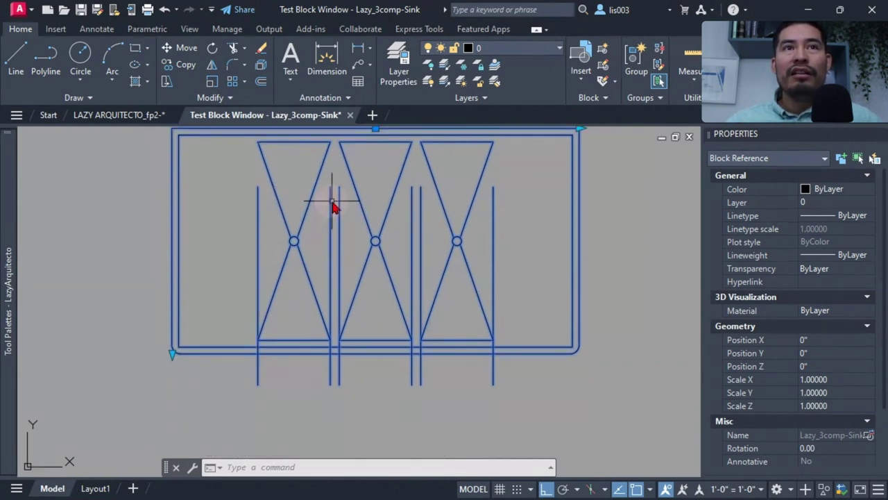
middle_drag(422, 287, 433, 316)
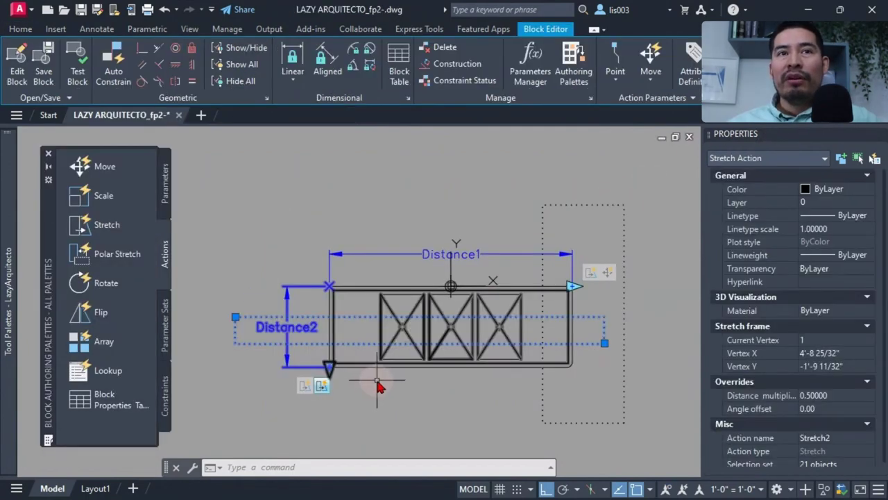
Reselect the depth parameter's second stretch action and examine which bowl lines and drains its frame crosses.
scroll(378, 386, up, 2)
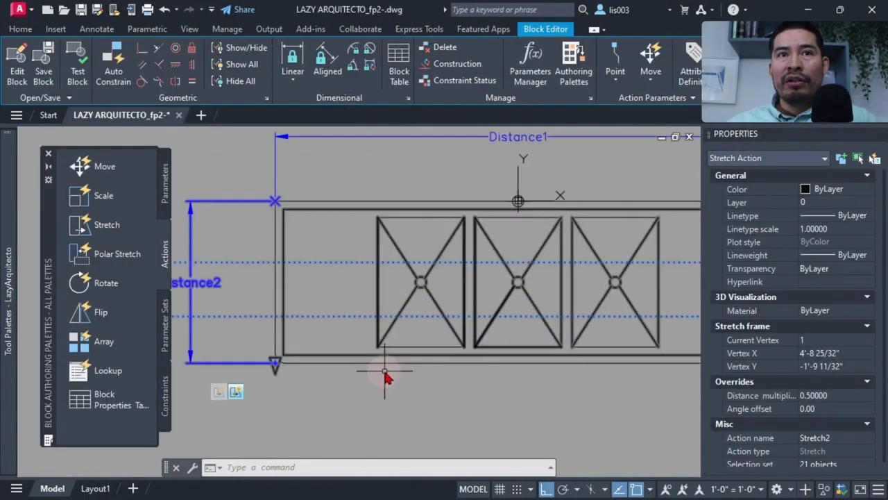
scroll(386, 377, down, 2)
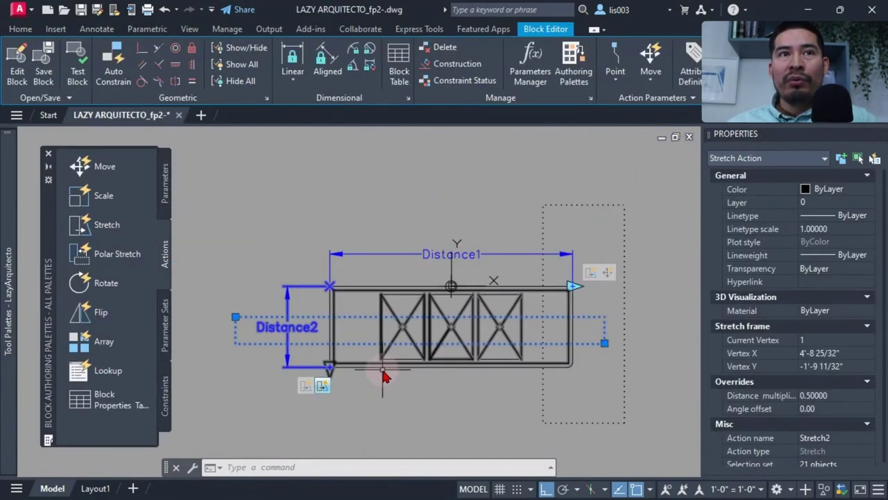
key(Escape)
click(324, 387)
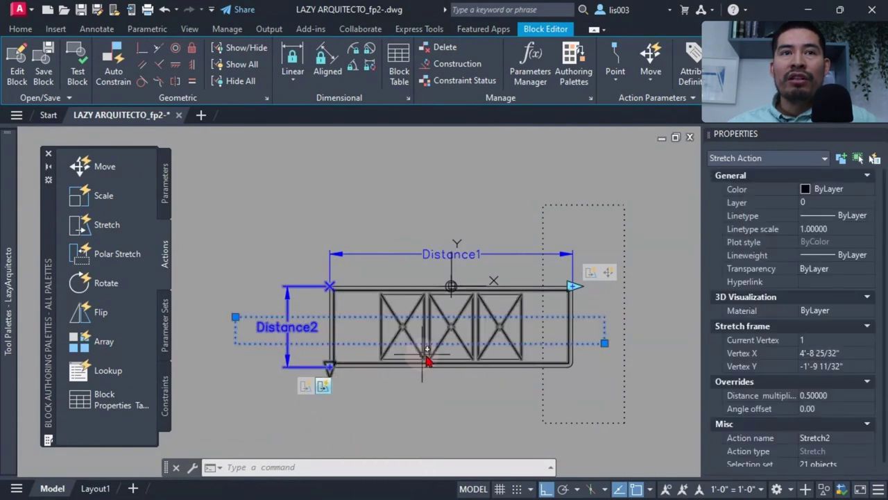
scroll(451, 338, up, 3)
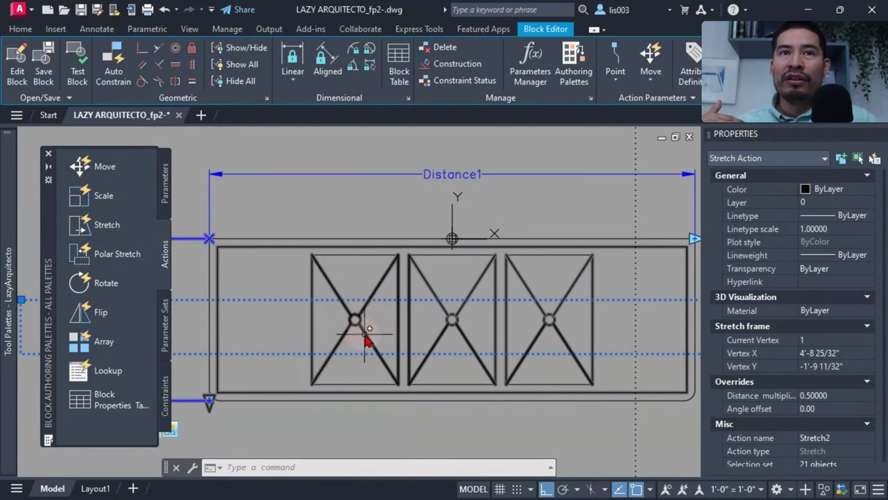
scroll(414, 336, down, 3)
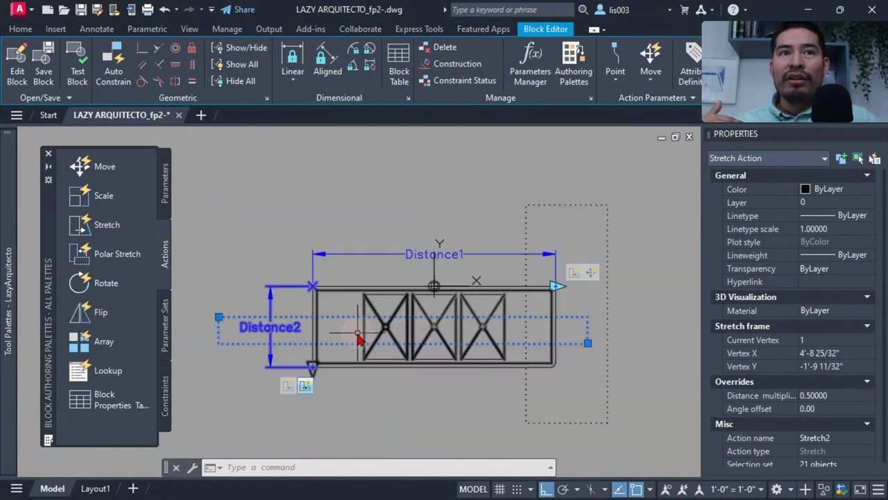
Start modifying the selection set of the depth parameter's second stretch action, keeping its existing stretch frame.
right_click(308, 390)
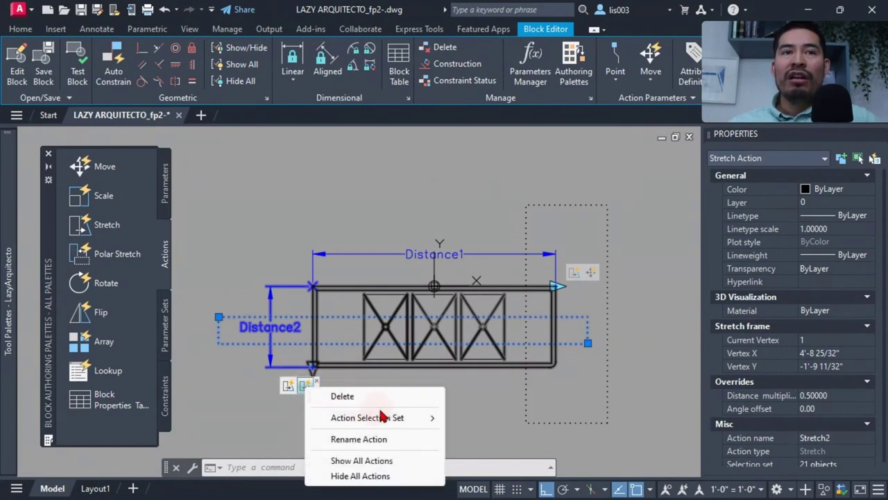
mouse_move(396, 417)
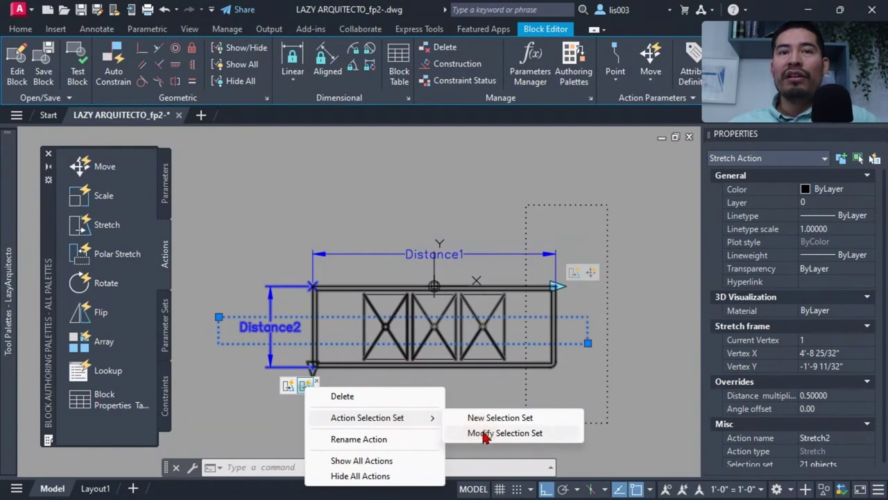
click(484, 433)
middle_drag(482, 414, 460, 321)
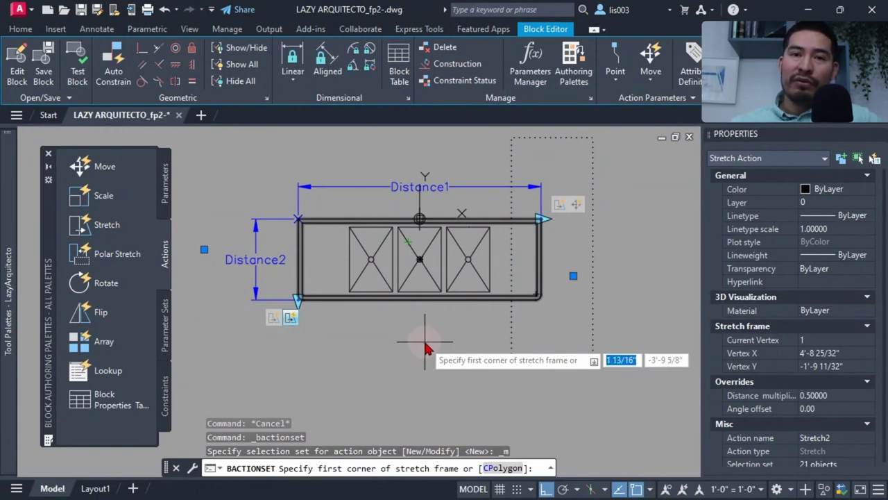
key(Return)
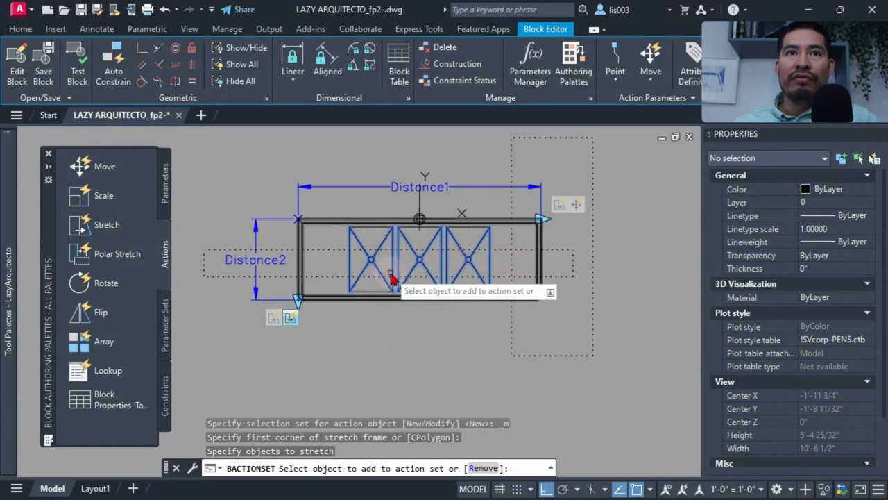
scroll(414, 275, up, 3)
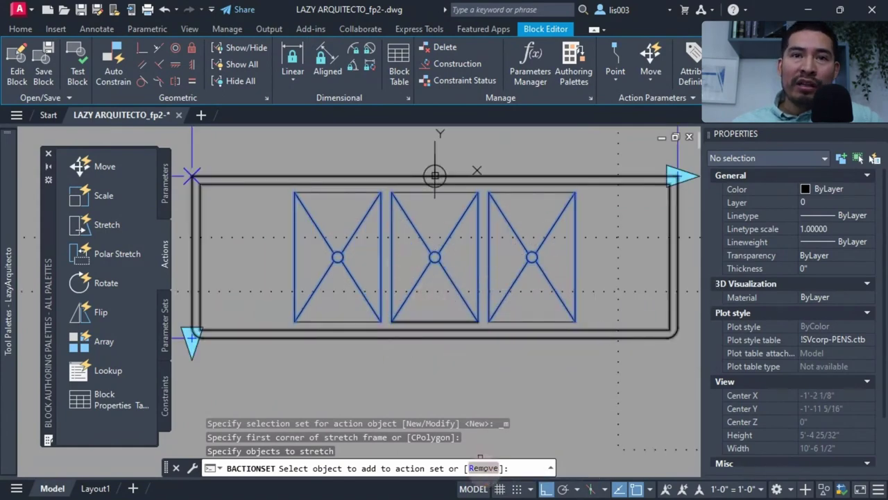
Remove the vertical side lines of all three bowls from the stretch action's selection set, leaving the diagonals and drains included.
click(482, 468)
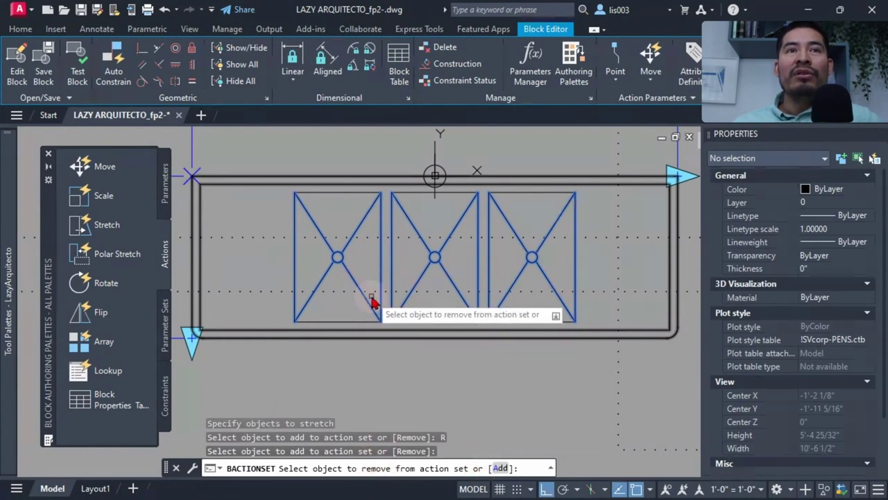
click(277, 254)
click(278, 257)
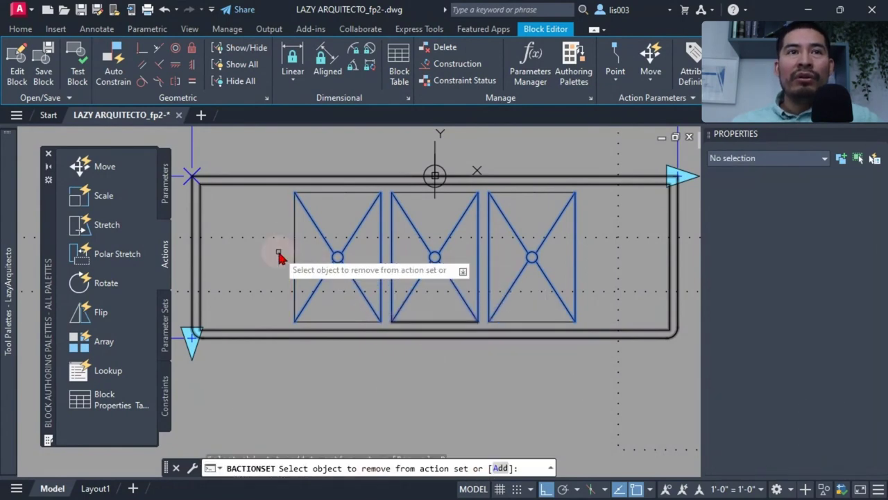
click(400, 255)
click(370, 259)
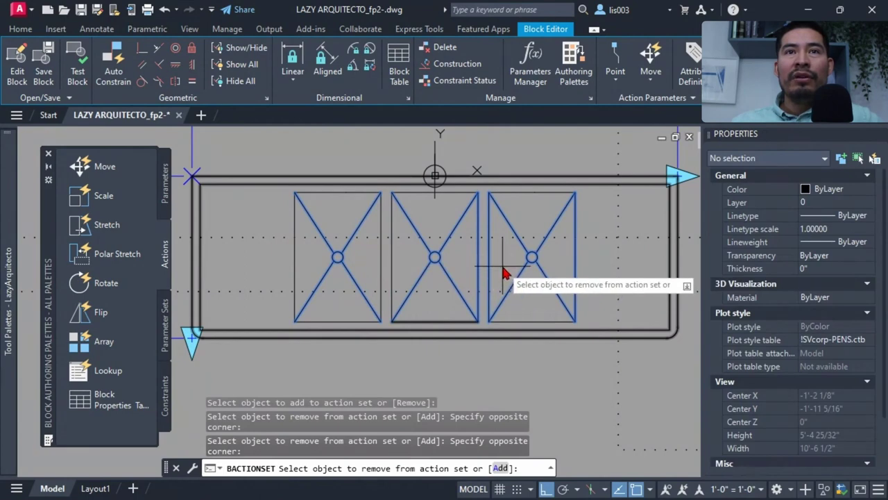
click(495, 260)
click(527, 268)
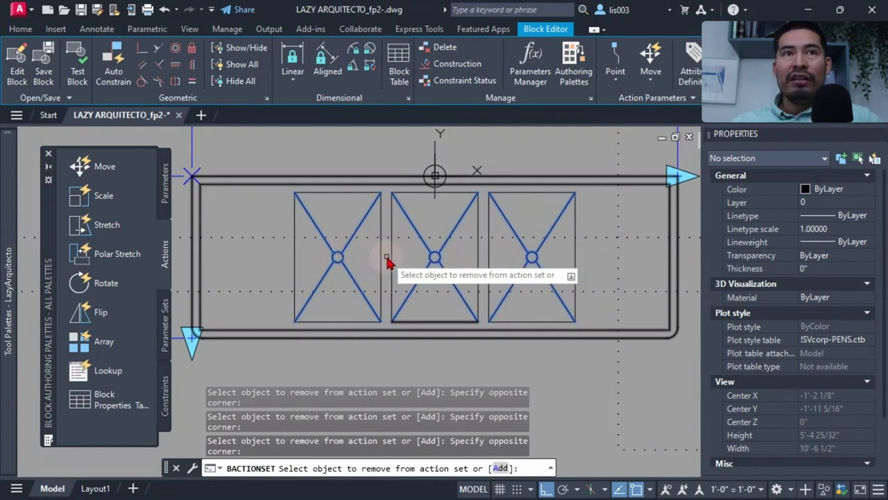
key(Return)
Open the revised sink block in a test window.
click(78, 66)
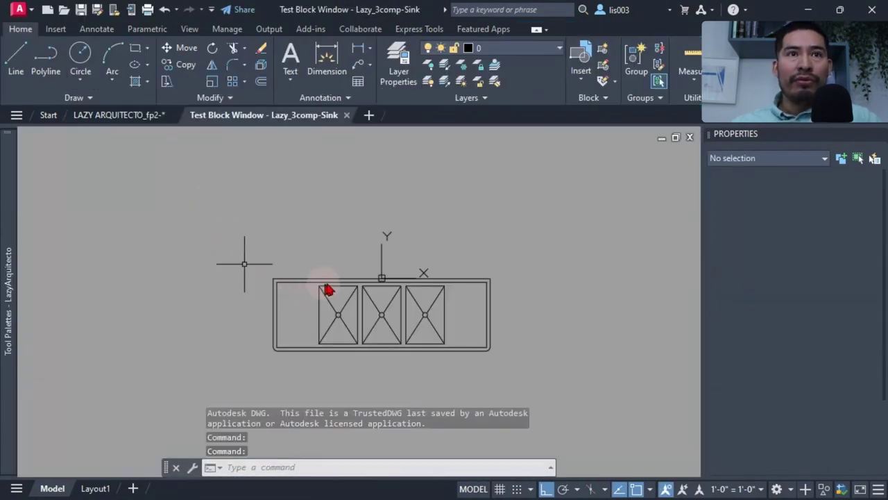
Test the sink block's width stretch by enlarging and shrinking its depth with the width grip.
click(329, 290)
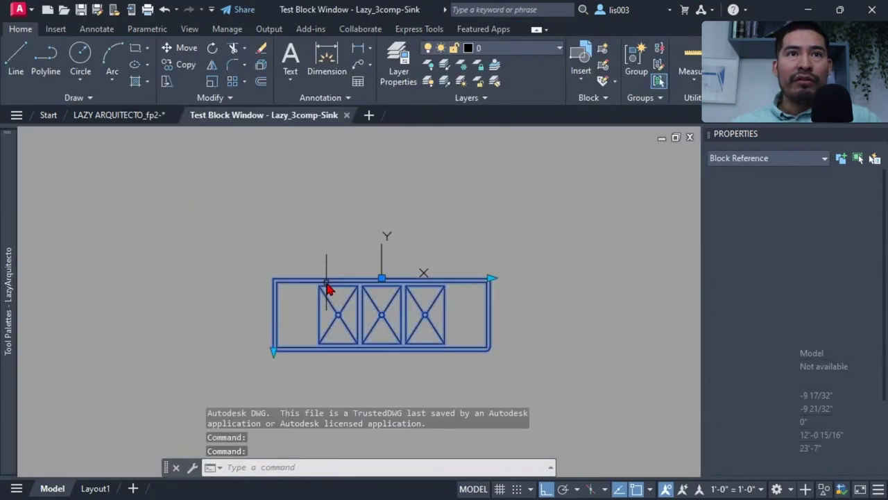
click(275, 352)
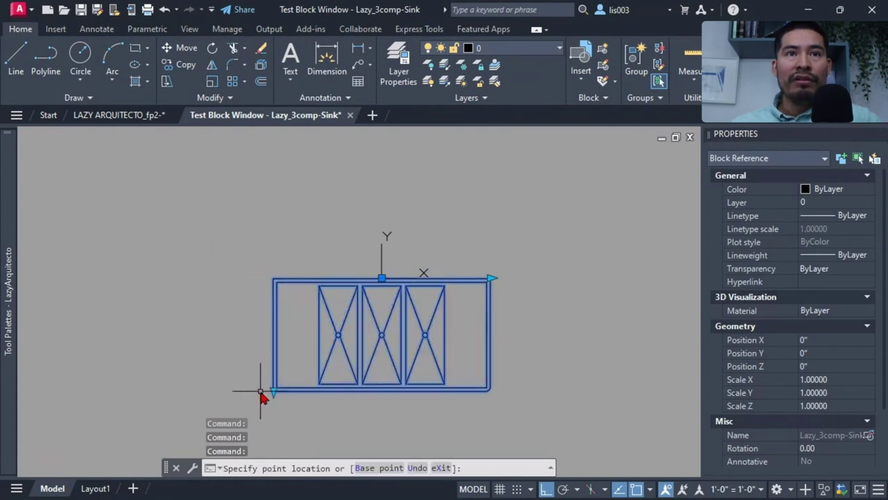
click(274, 392)
click(274, 389)
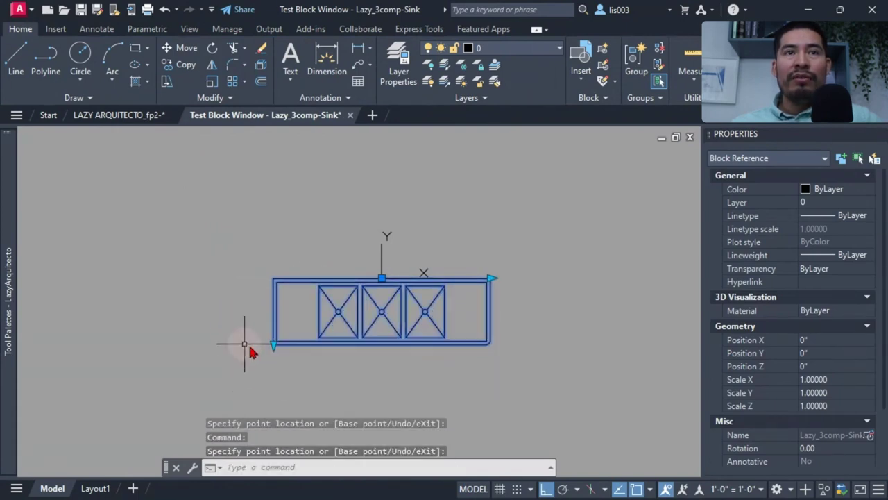
scroll(269, 352, up, 3)
click(276, 349)
scroll(278, 353, down, 3)
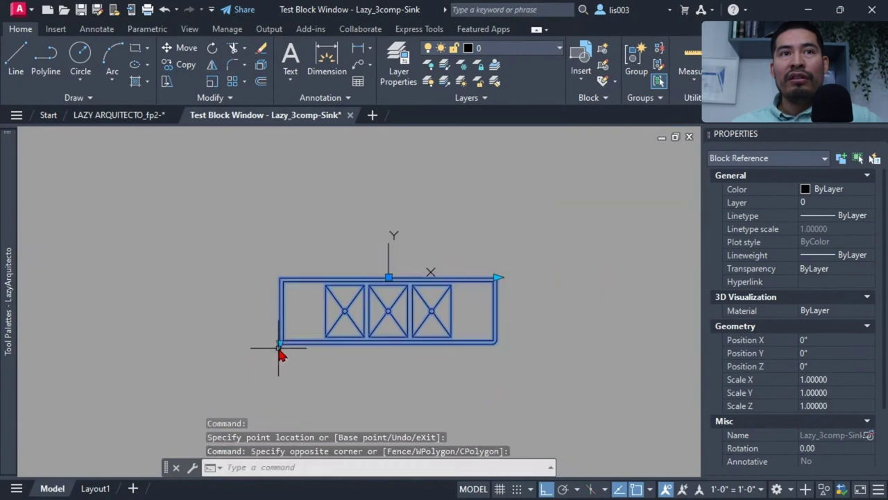
click(280, 353)
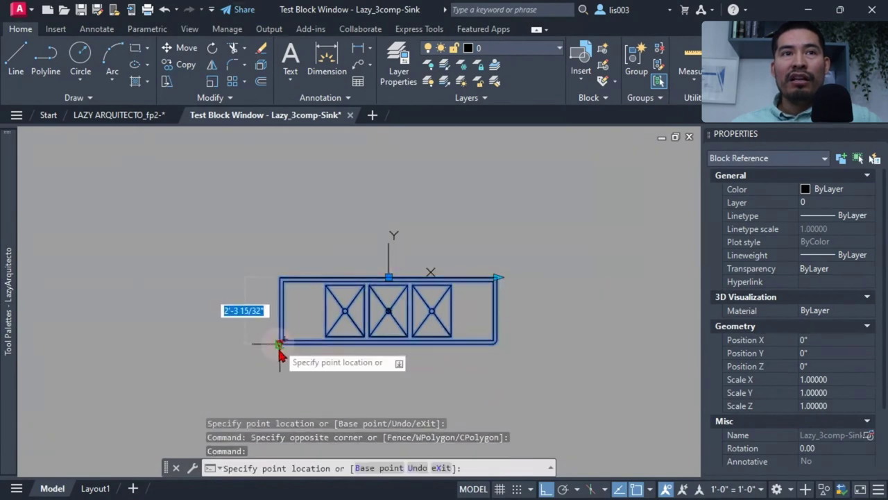
Test lengthening the sink block and narrowing its width, and close the test block window.
click(496, 279)
click(579, 277)
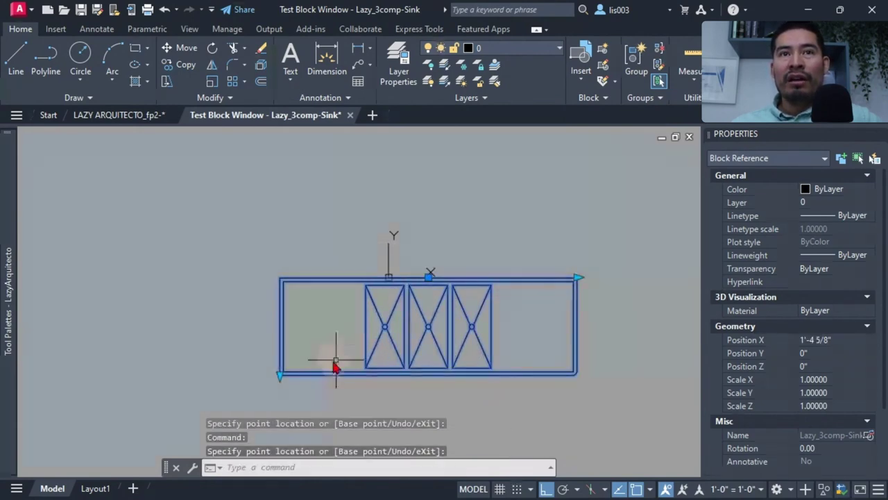
click(280, 331)
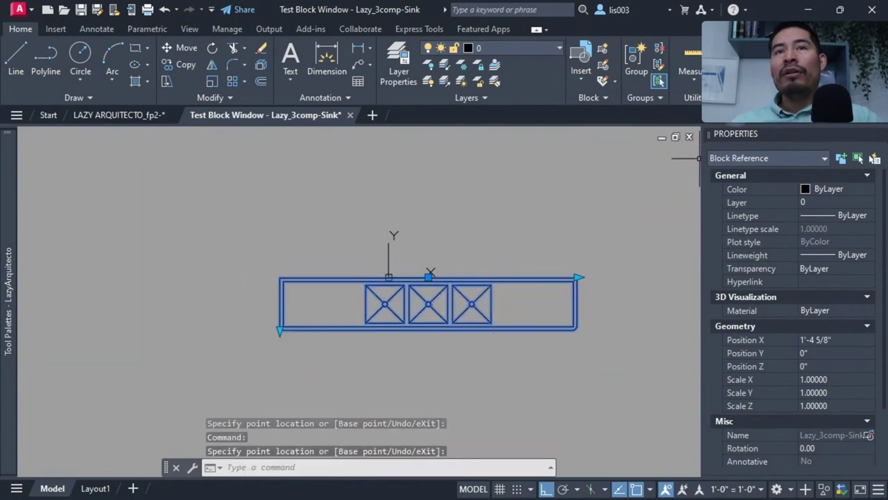
click(350, 115)
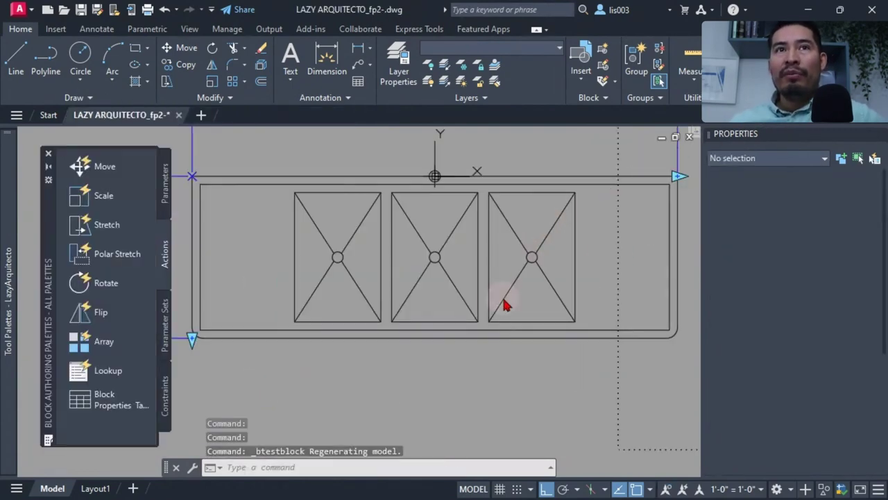
Consult the three-compartment sink standard sizes table and move its image window off the drawing.
scroll(475, 368, down, 3)
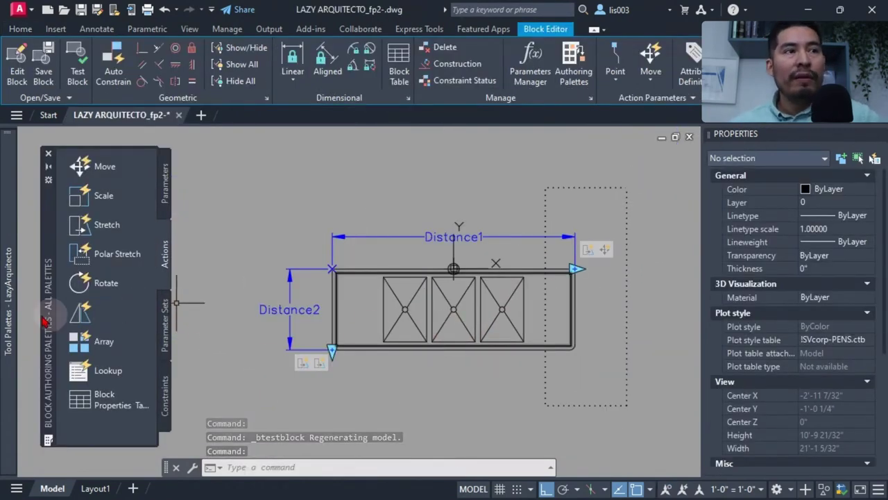
middle_drag(392, 253, 380, 238)
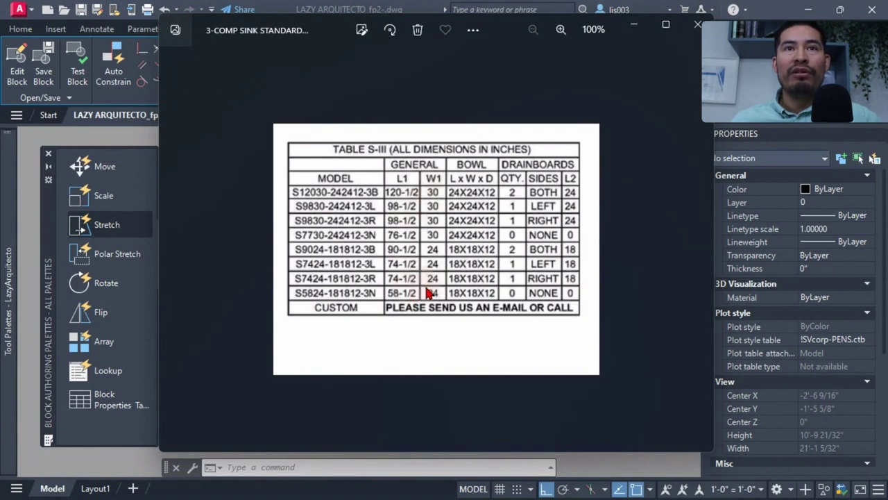
drag(519, 31, 0, 42)
click(234, 189)
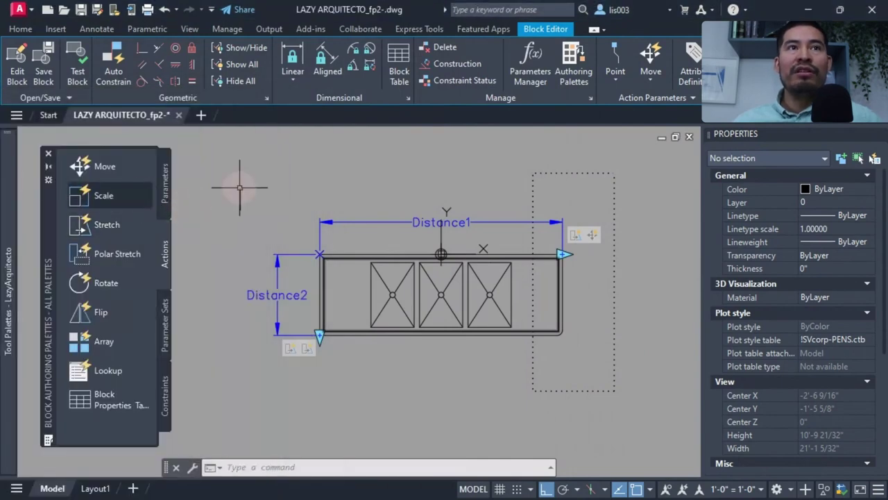
middle_drag(239, 191, 249, 206)
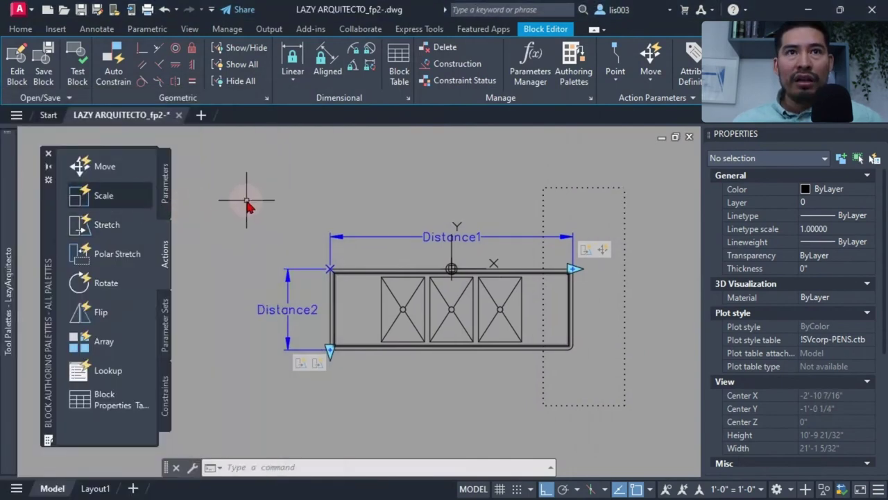
Rename the horizontal linear parameter Distance1 to LENGHT.
click(429, 238)
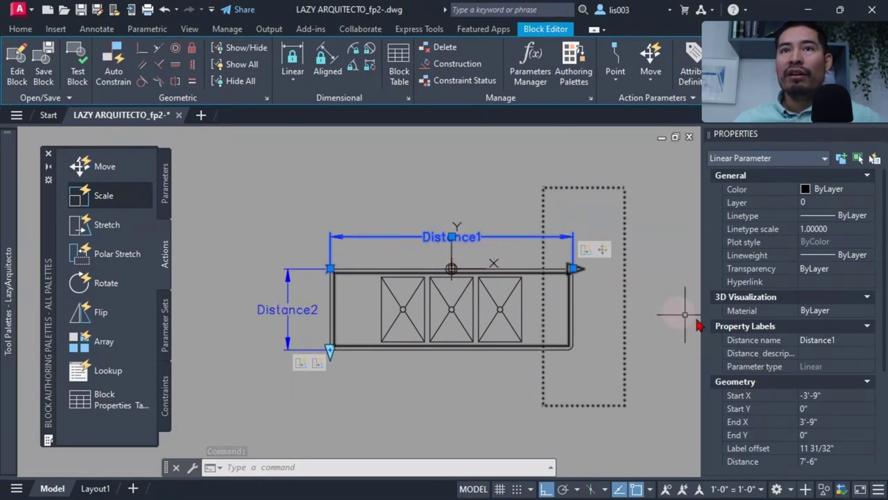
click(846, 340)
key(BackSpace)
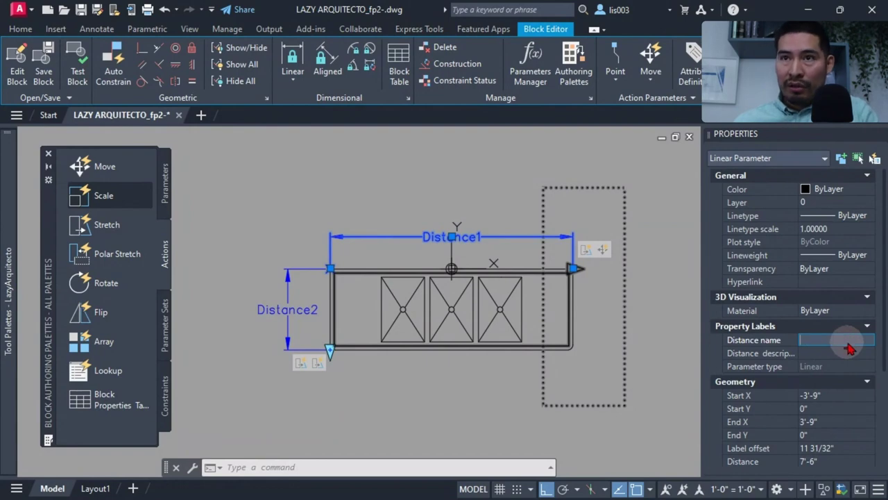
text(LENGHT)
key(Return)
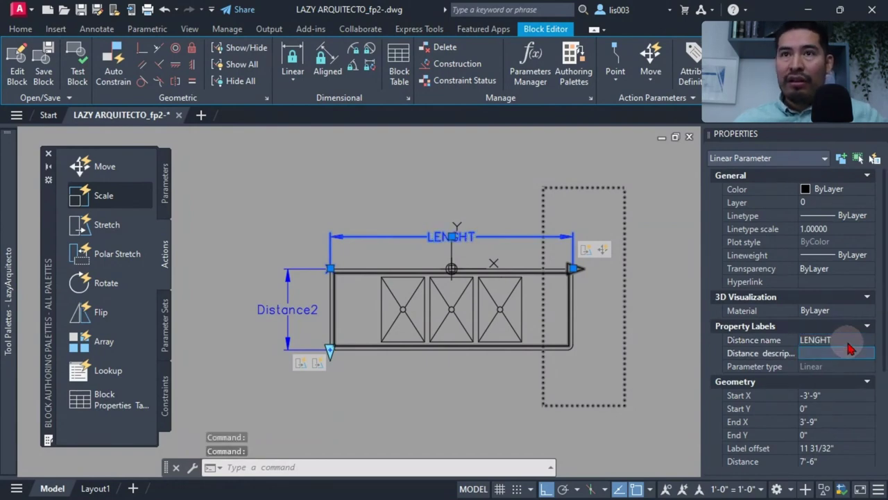
key(Escape)
Rename the vertical linear parameter Distance2 to WIDTH.
click(290, 312)
click(843, 340)
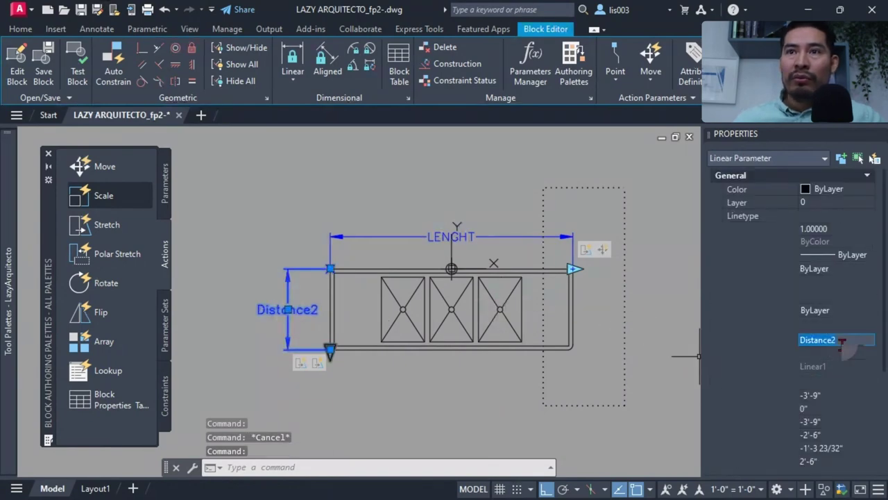
text(W)
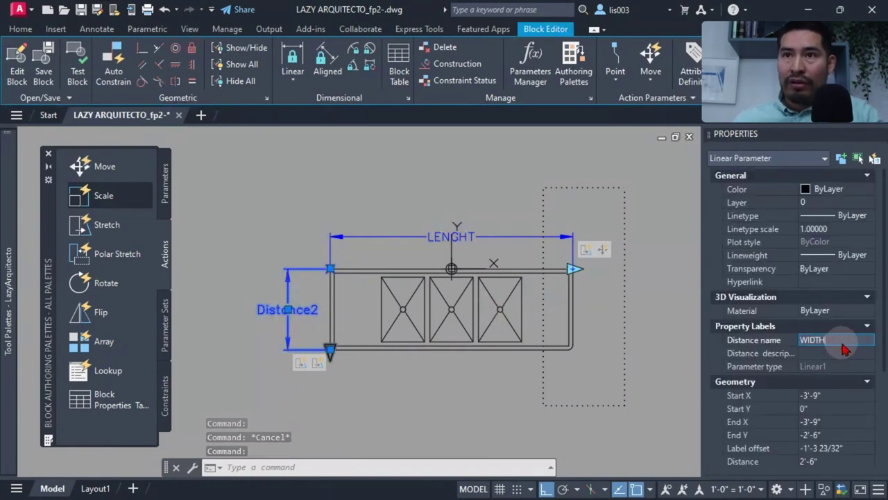
text(IDTH)
key(Return)
key(Escape)
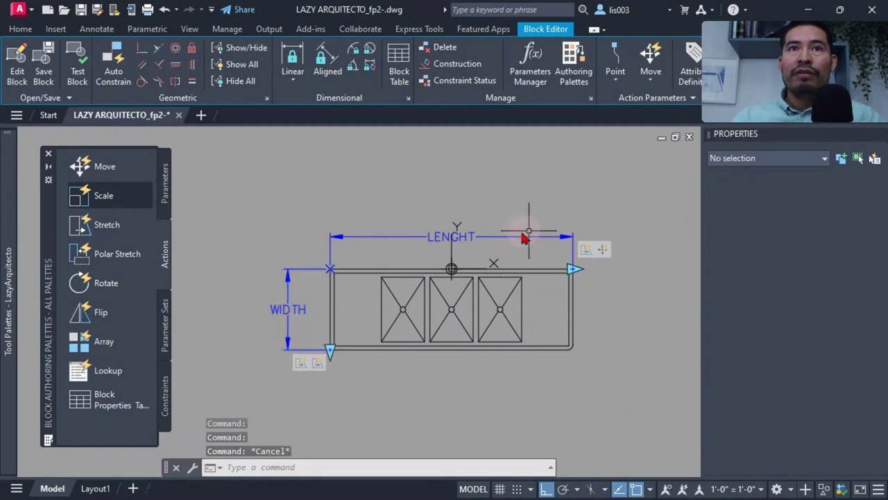
Set the distance type of the LENGHT parameter's value set to List.
click(524, 238)
click(480, 238)
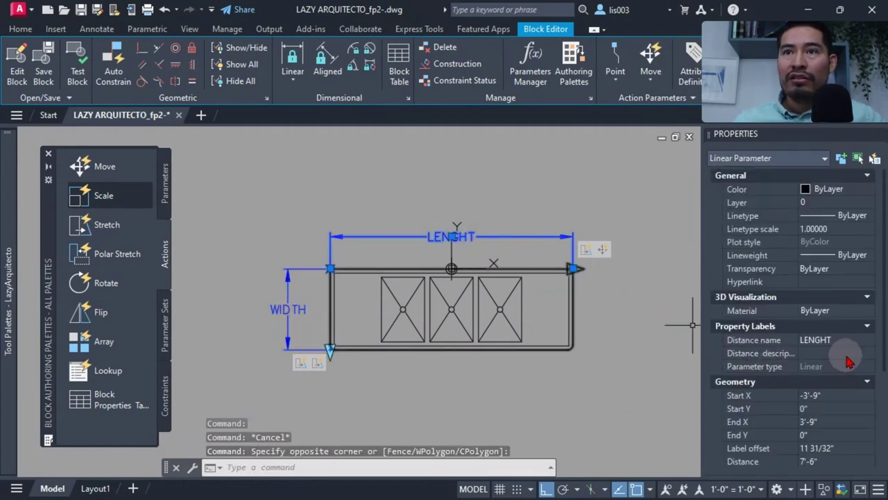
scroll(847, 386, down, 3)
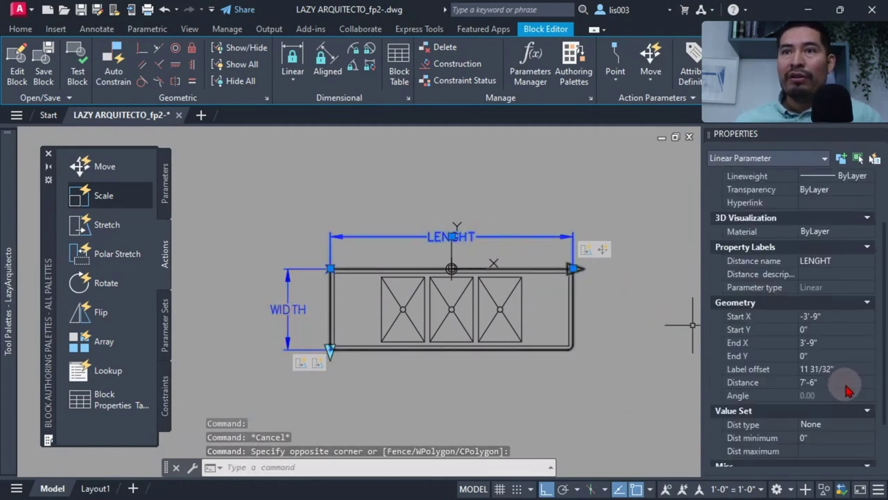
click(857, 424)
click(858, 425)
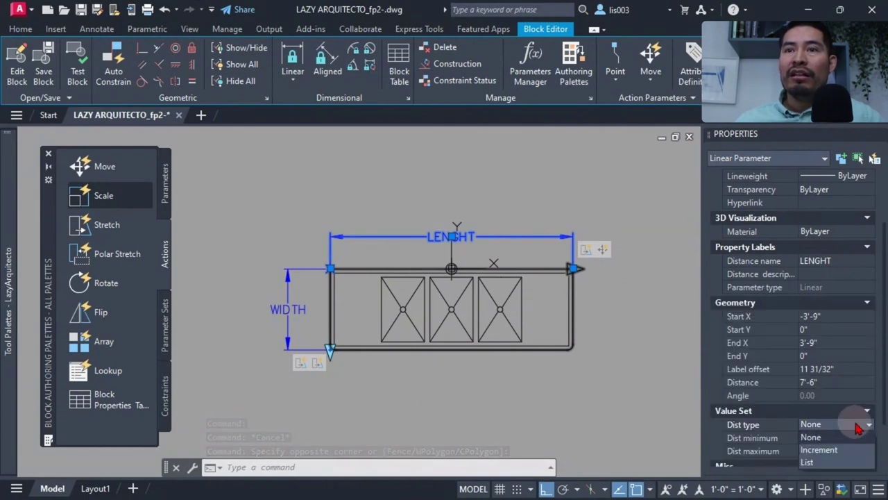
click(852, 461)
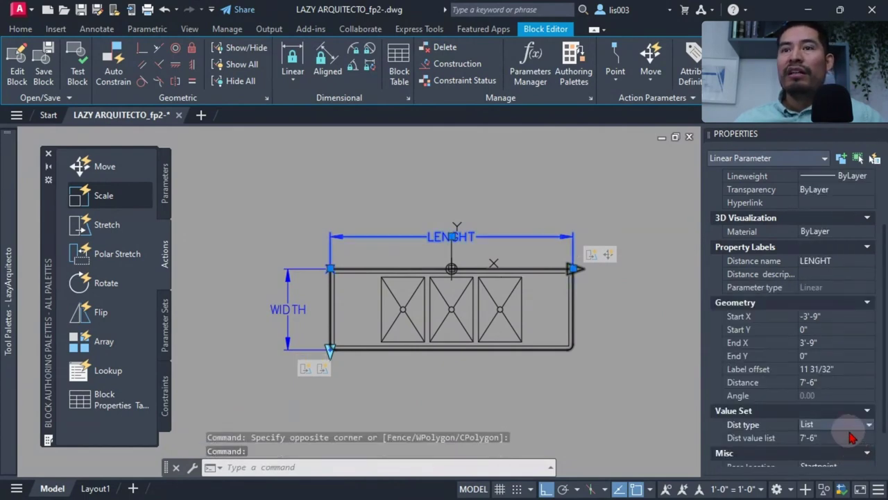
Add 120, 98, 76, 74 and 58 inches to the LENGHT parameter's distance value list.
click(867, 438)
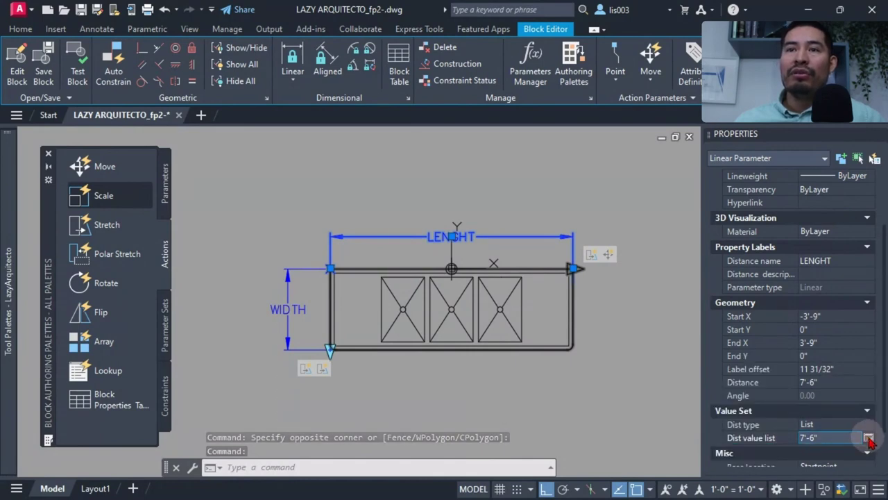
click(868, 438)
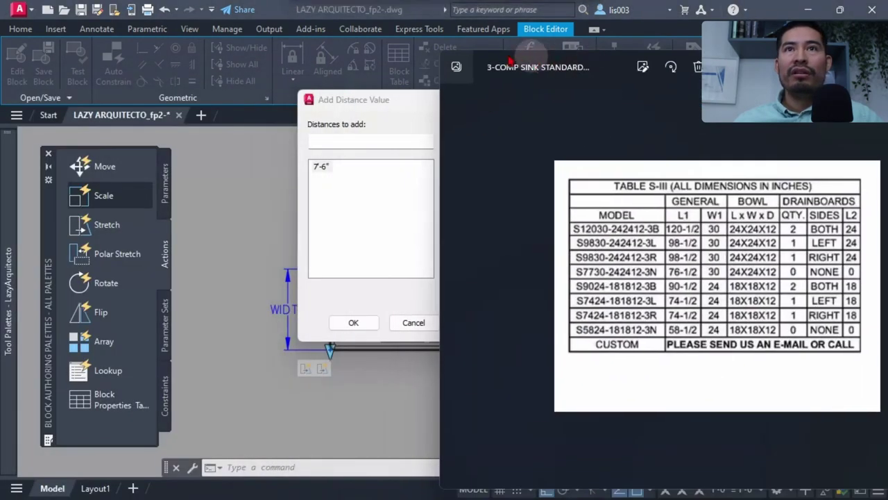
click(383, 141)
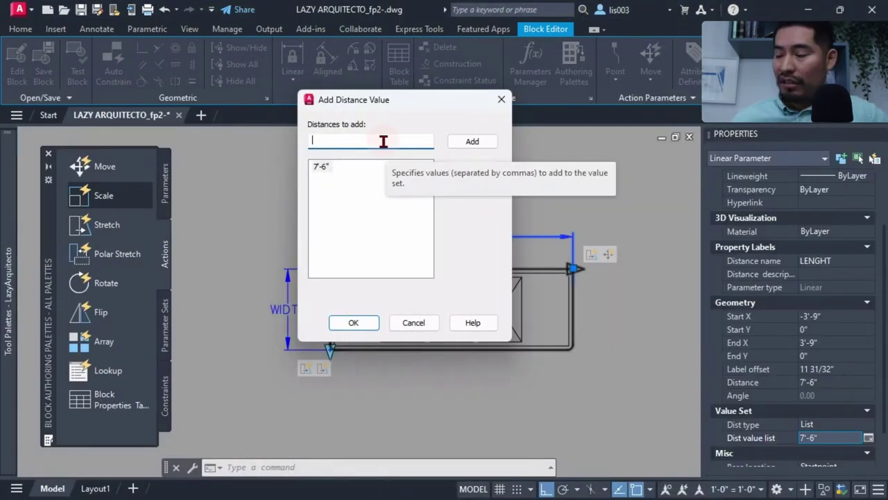
text(120)
key(Return)
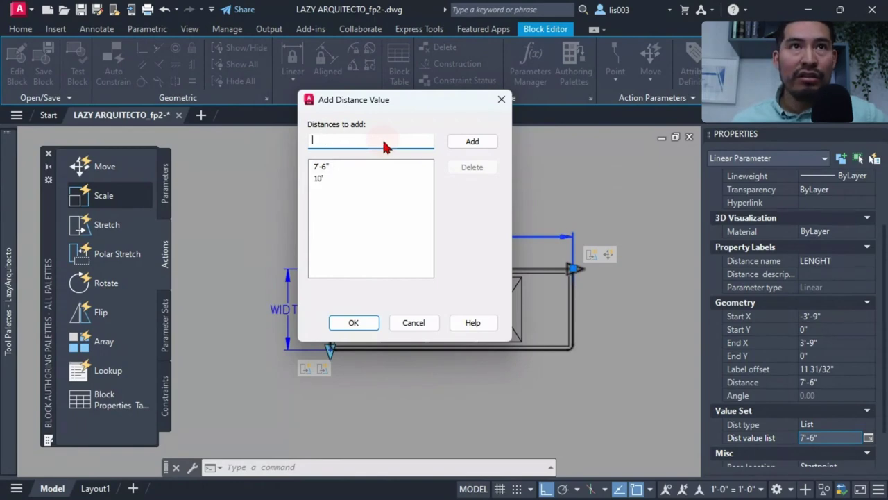
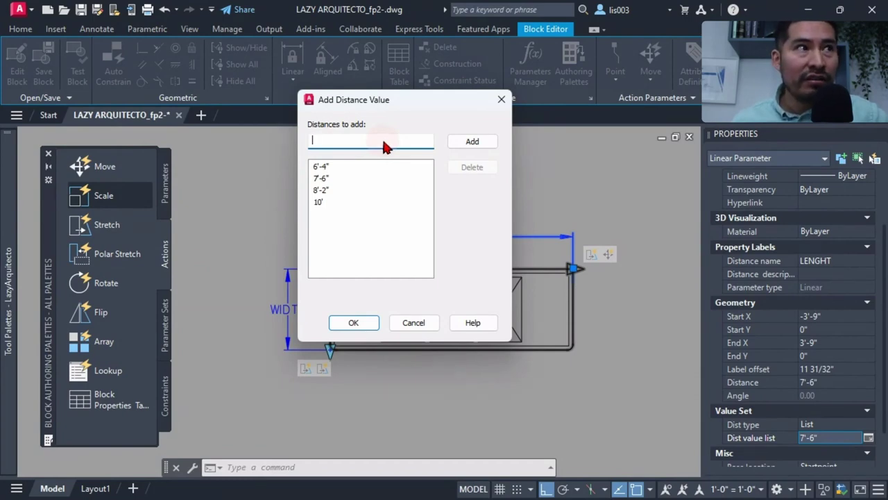
text(74)
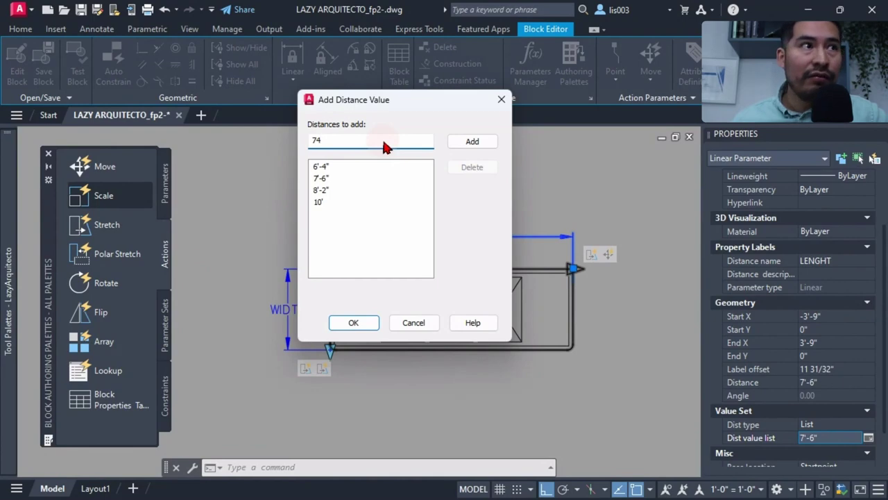
text(58)
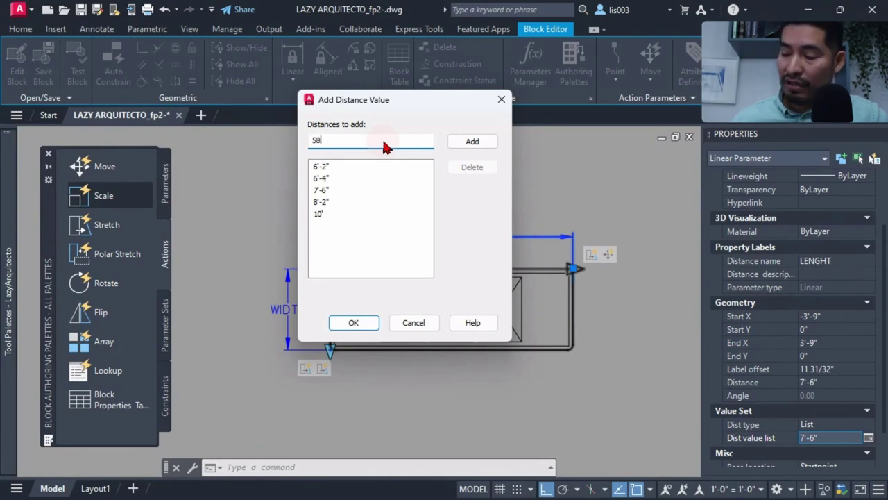
key(Return)
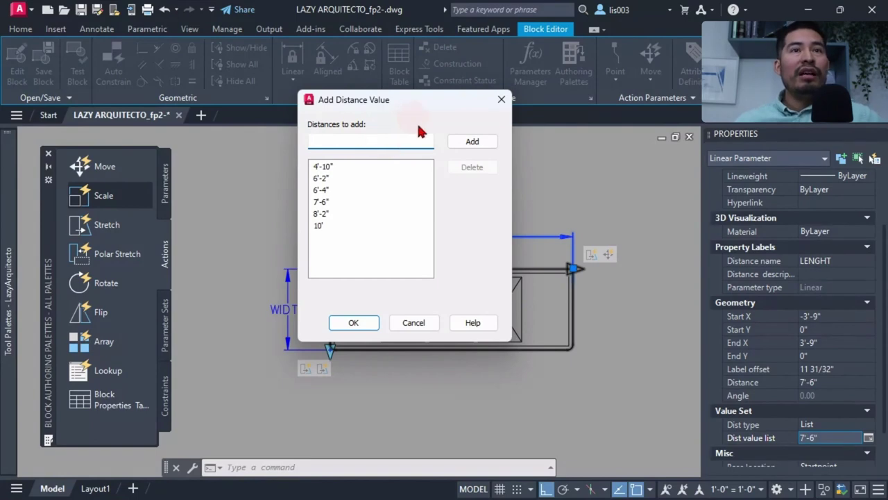
click(356, 325)
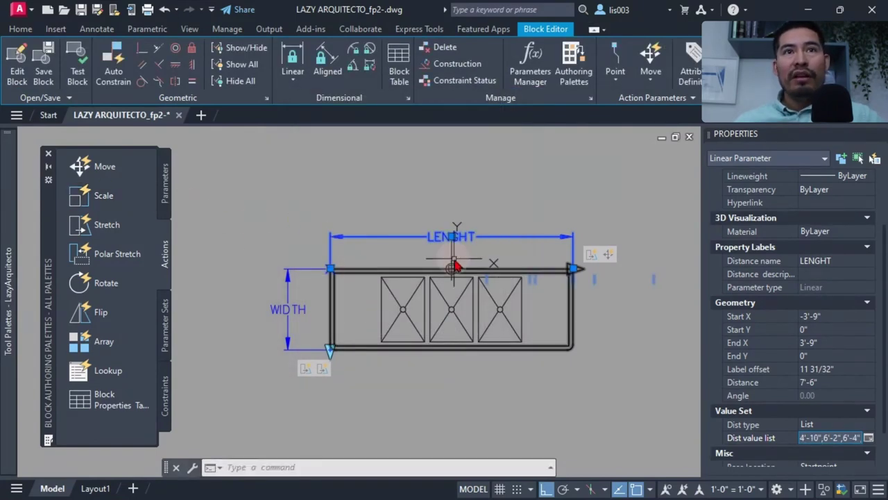
Open the sink block for testing and stretch its length to 10'.
middle_drag(326, 191, 294, 200)
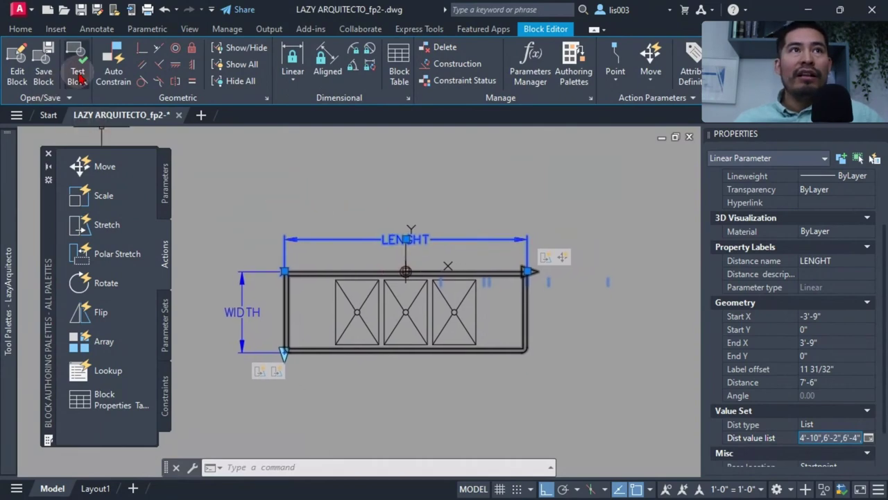
click(77, 69)
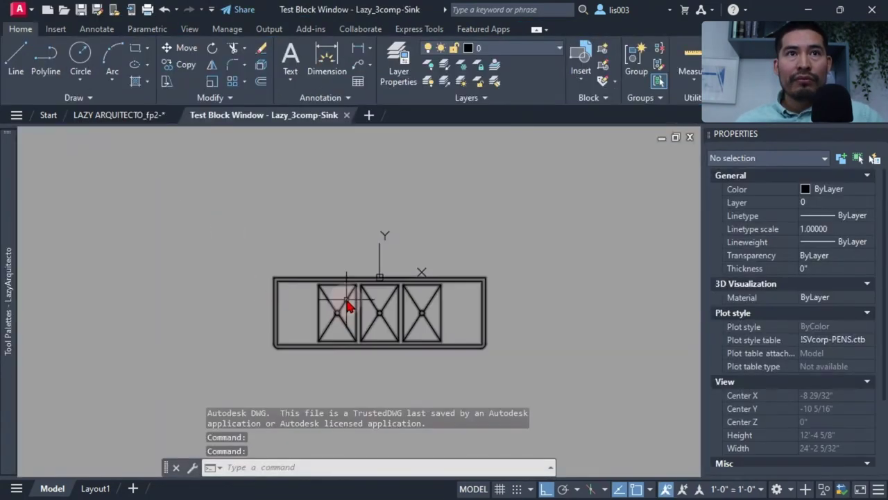
click(370, 283)
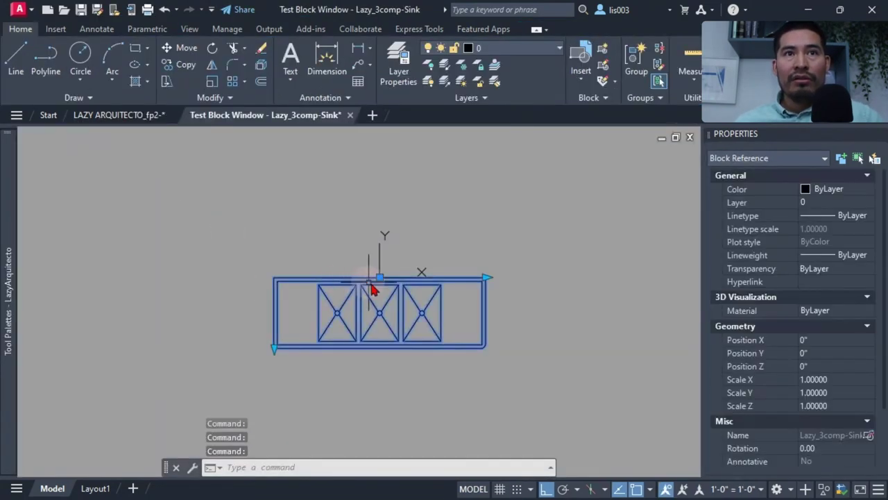
click(487, 278)
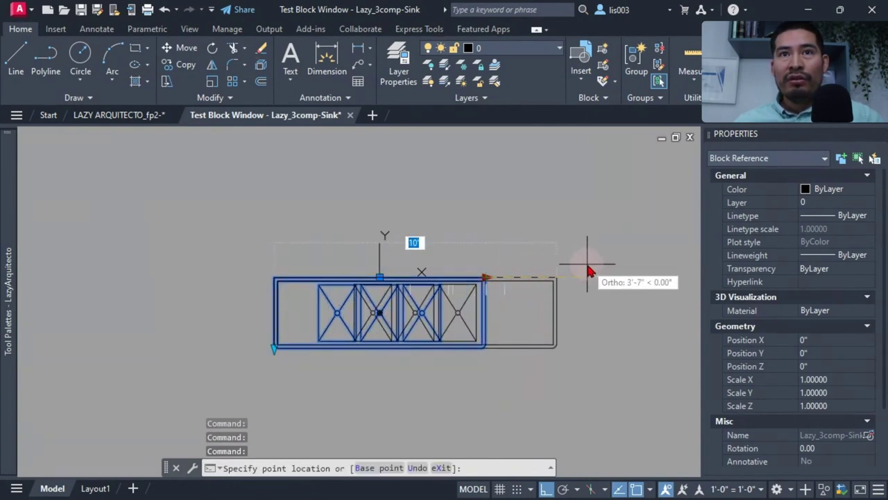
click(556, 274)
click(557, 279)
click(559, 278)
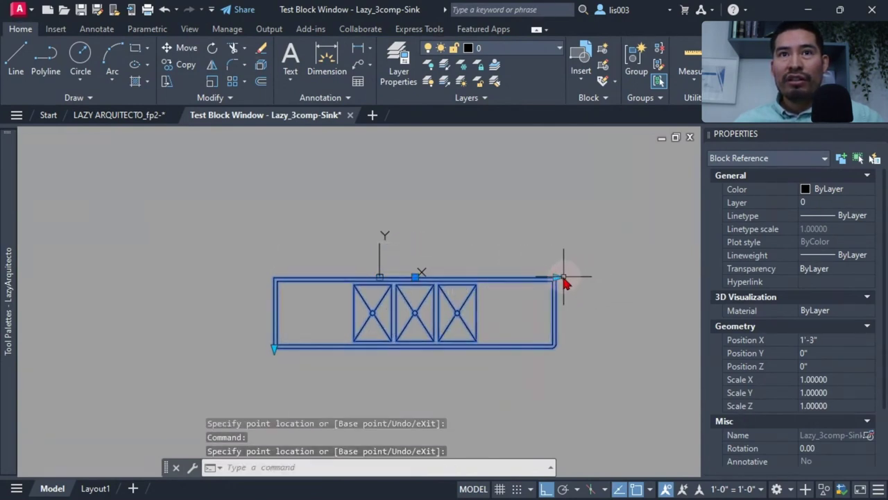
Stretch the test sink's length through the list sizes 8'-2", 6'-4" and 4'-10", and back out to 10'.
click(557, 279)
click(501, 258)
click(502, 277)
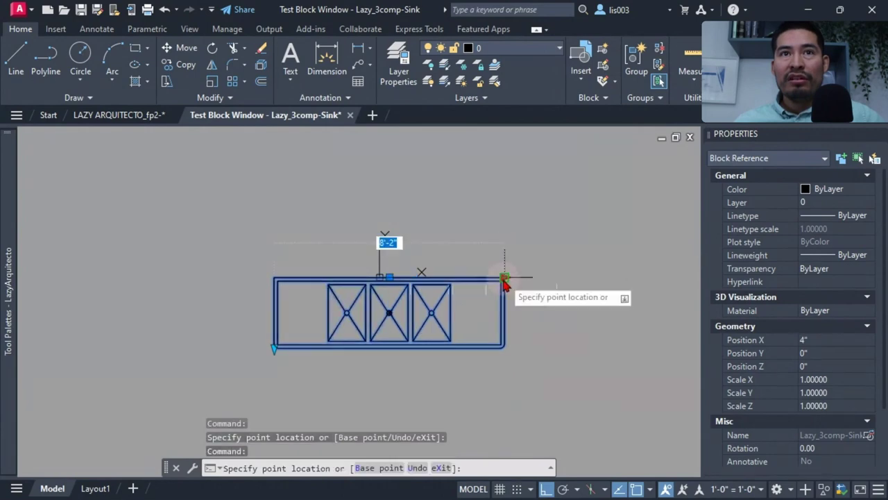
click(453, 275)
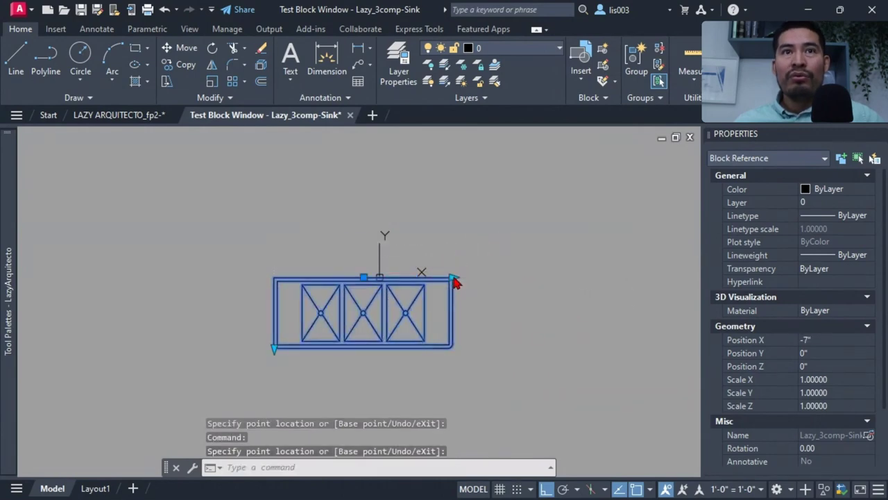
click(452, 279)
click(418, 254)
scroll(415, 256, up, 3)
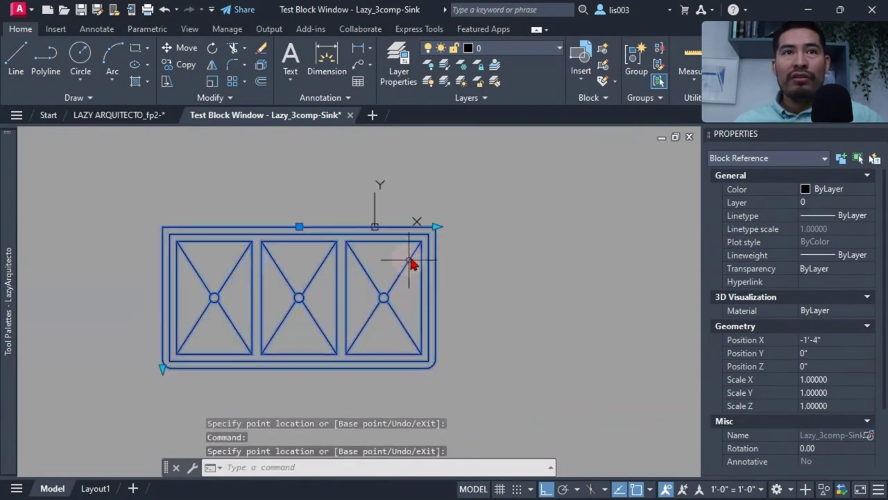
click(433, 229)
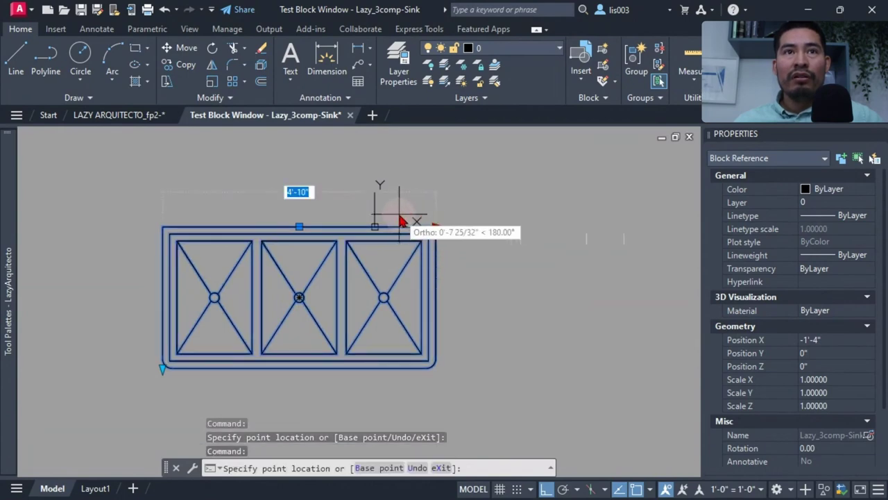
key(Escape)
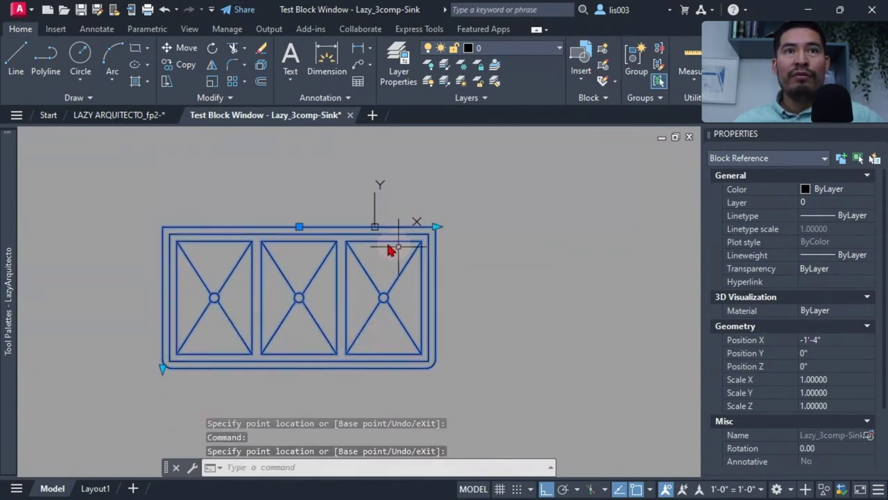
scroll(268, 293, down, 3)
click(456, 358)
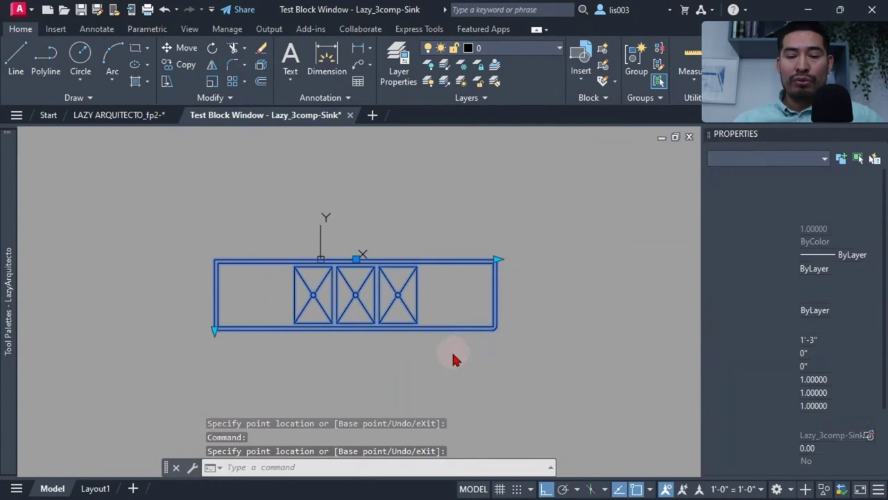
key(Escape)
Try stretching the test sink's width to several arbitrary sizes, up to about 7'-4", and close the test window.
click(283, 336)
click(214, 331)
click(312, 349)
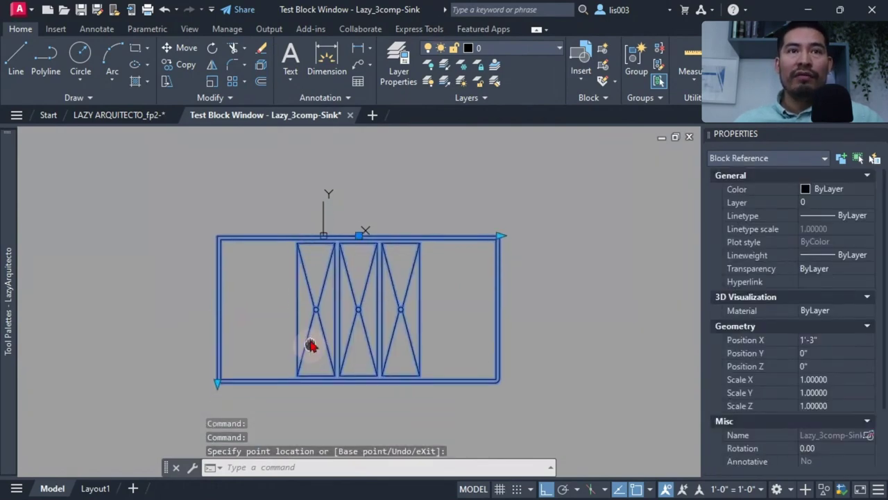
click(210, 345)
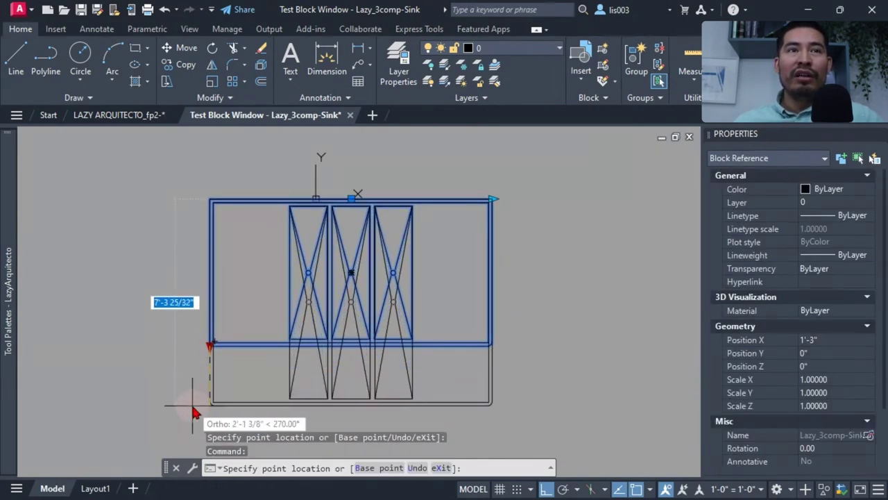
click(209, 403)
middle_drag(212, 414, 248, 343)
click(243, 226)
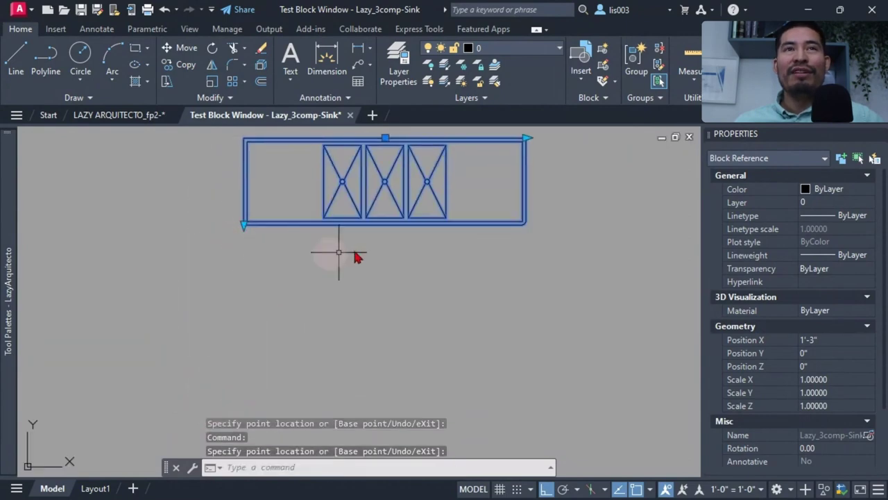
click(350, 114)
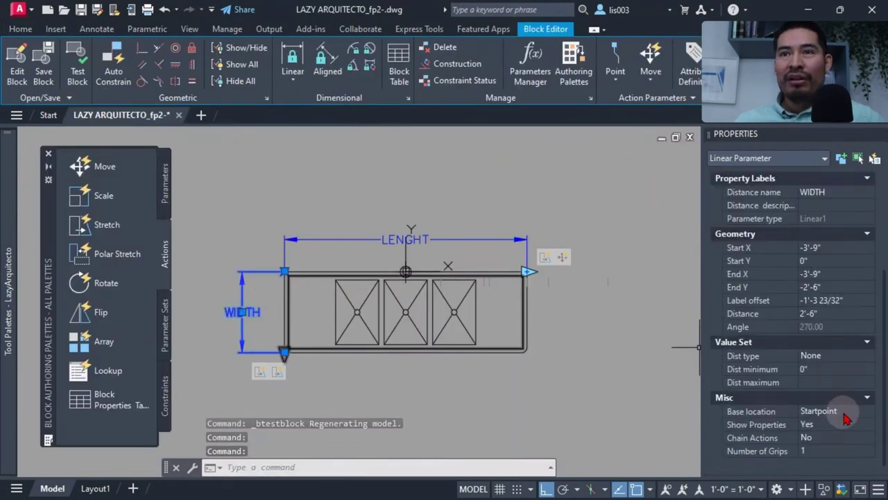
Set the WIDTH parameter's distance type to List and add 24 inches from the manufacturer's table to its distance value list.
click(857, 355)
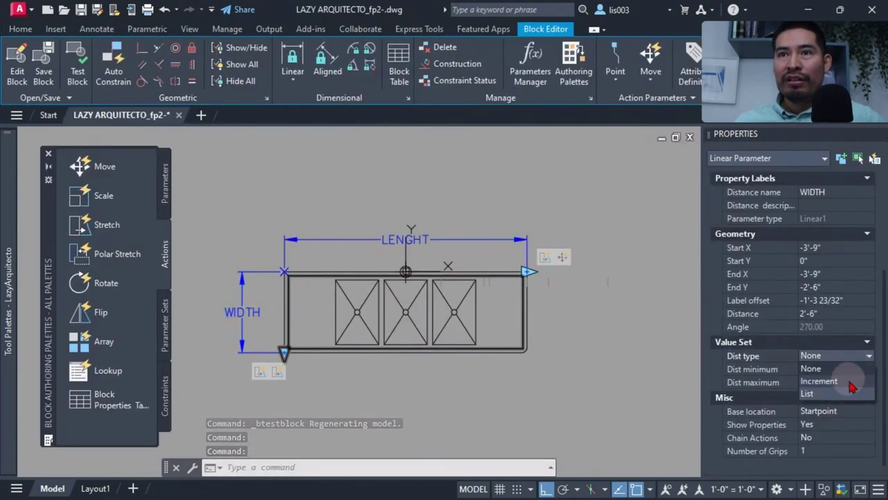
click(846, 394)
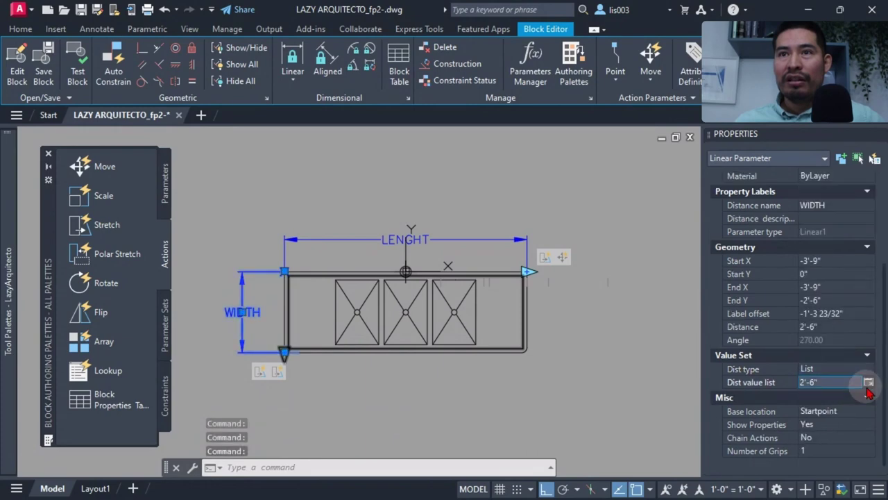
click(868, 382)
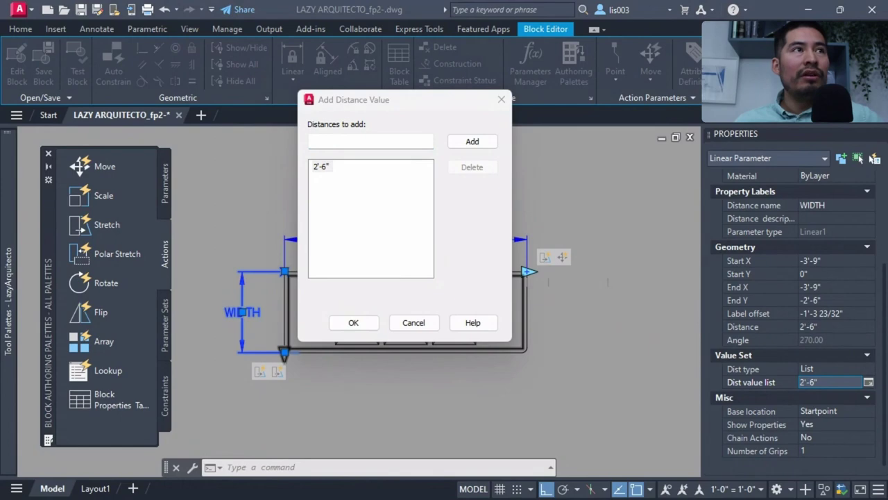
key(alt+Tab)
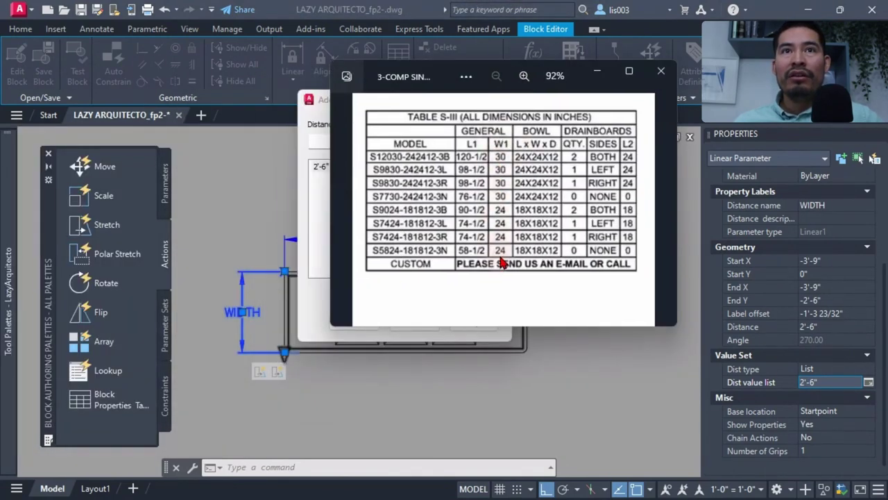
key(alt+Tab)
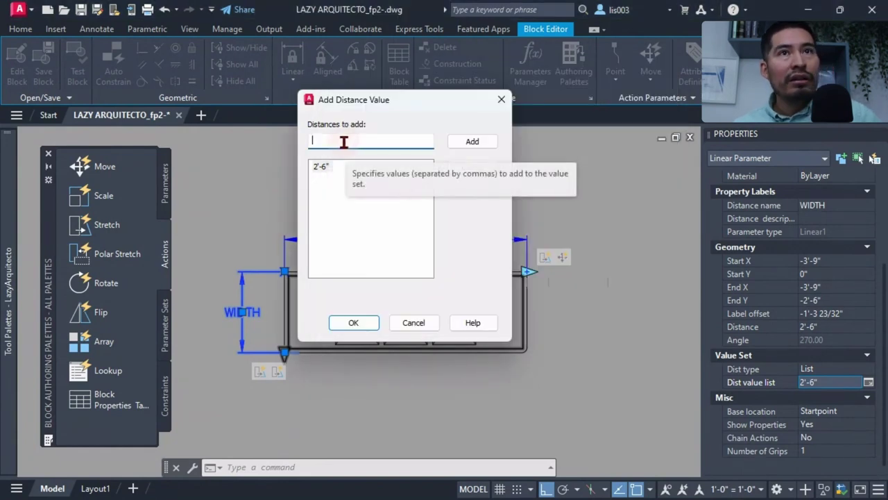
text(2)
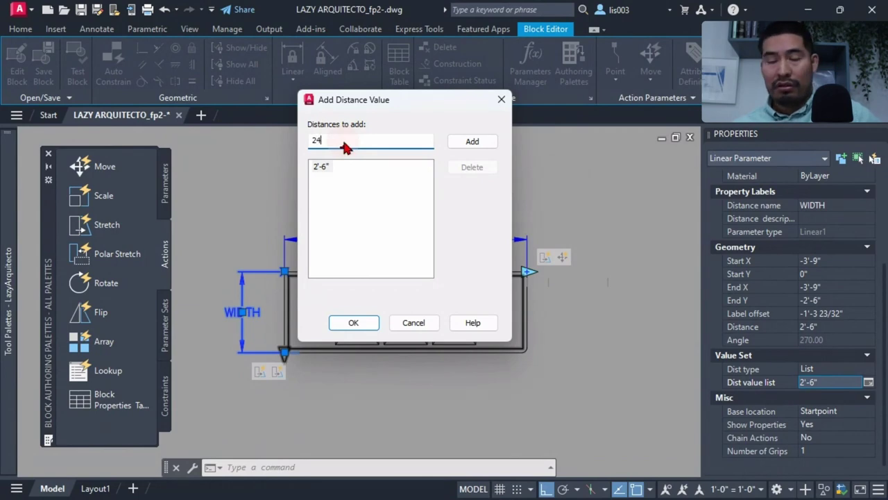
text(4)
key(Return)
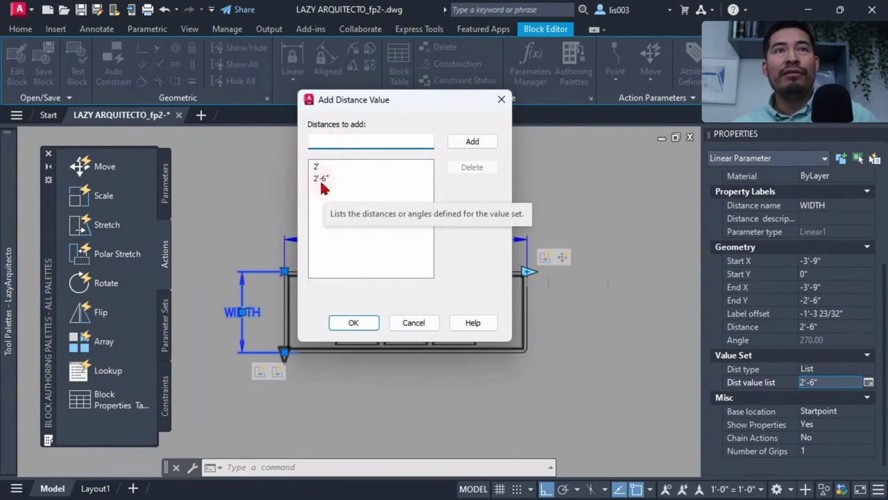
click(350, 323)
click(77, 71)
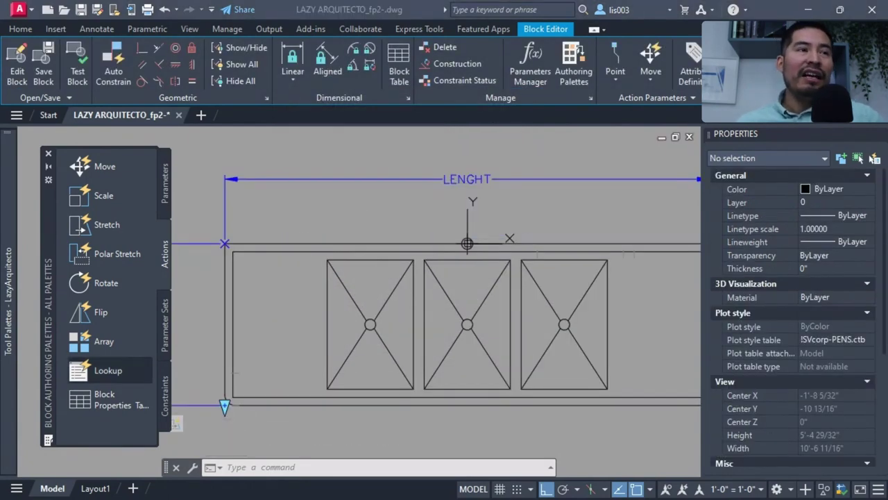
scroll(277, 341, down, 3)
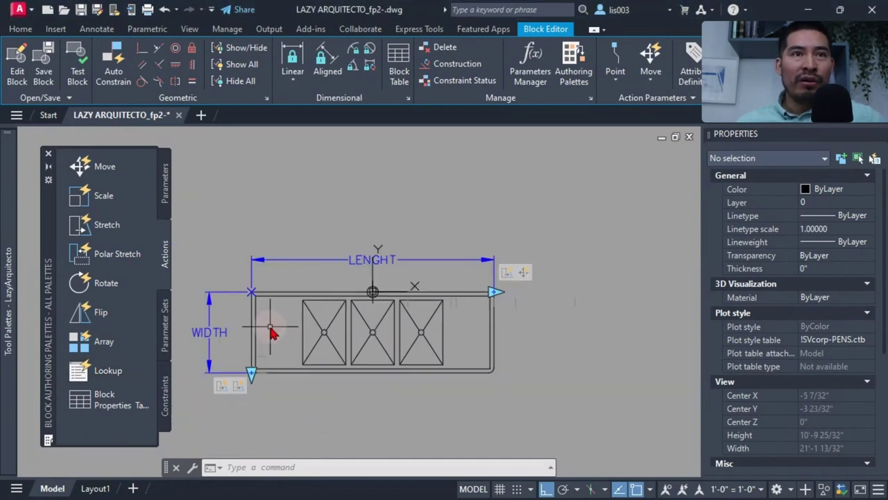
middle_drag(271, 337, 304, 347)
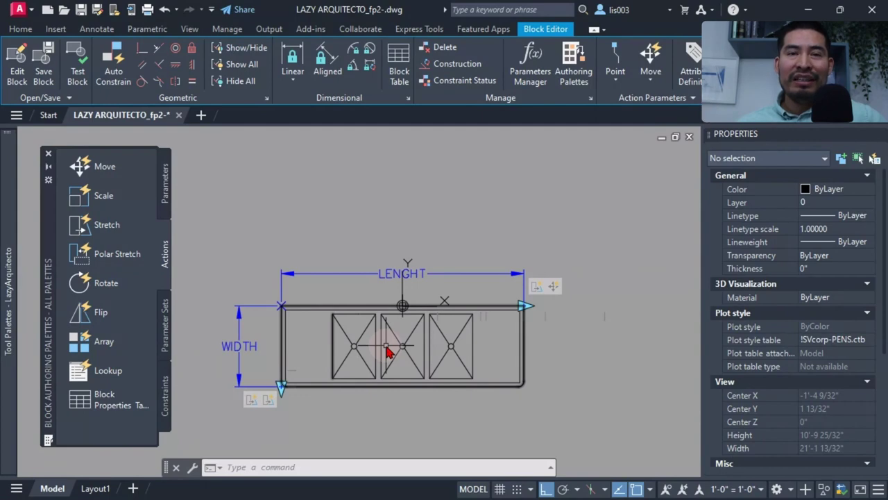
scroll(410, 274, down, 3)
scroll(396, 319, up, 3)
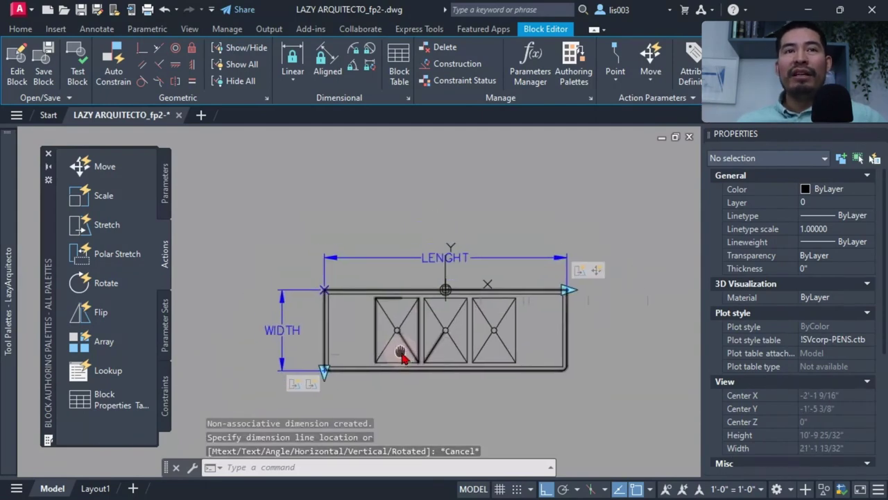
middle_drag(403, 358, 390, 347)
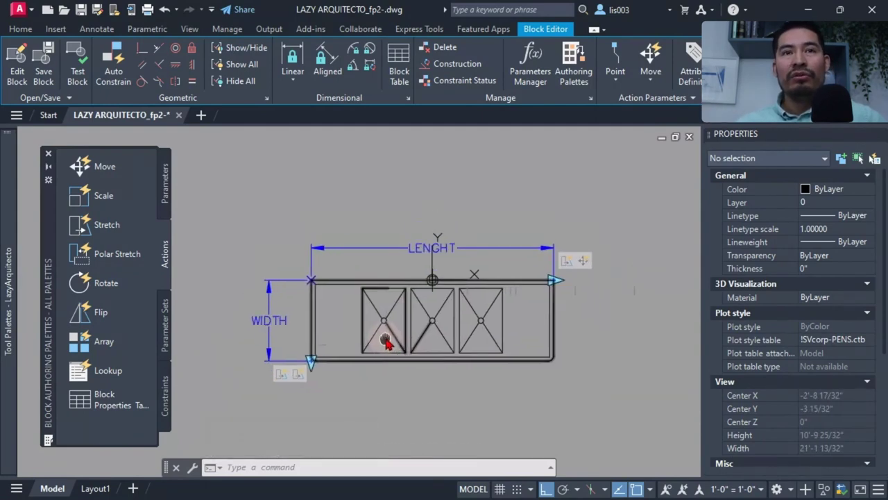
middle_drag(387, 314, 373, 320)
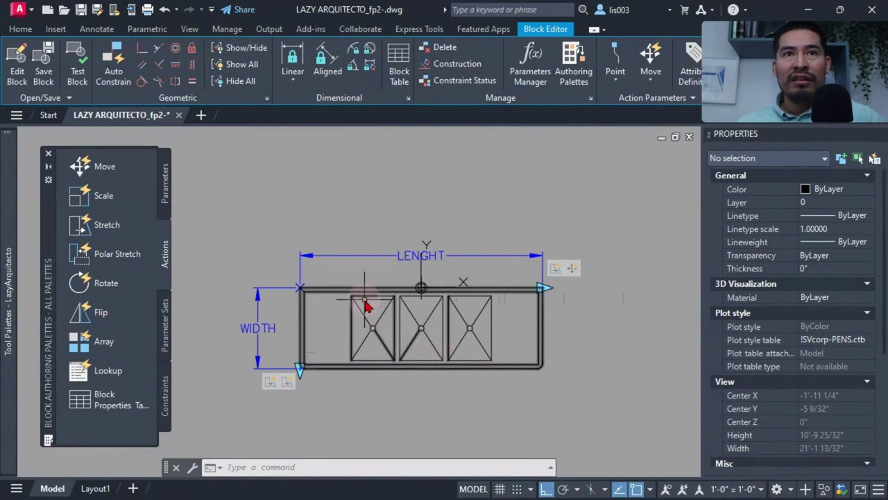
scroll(368, 274, up, 3)
scroll(354, 266, down, 3)
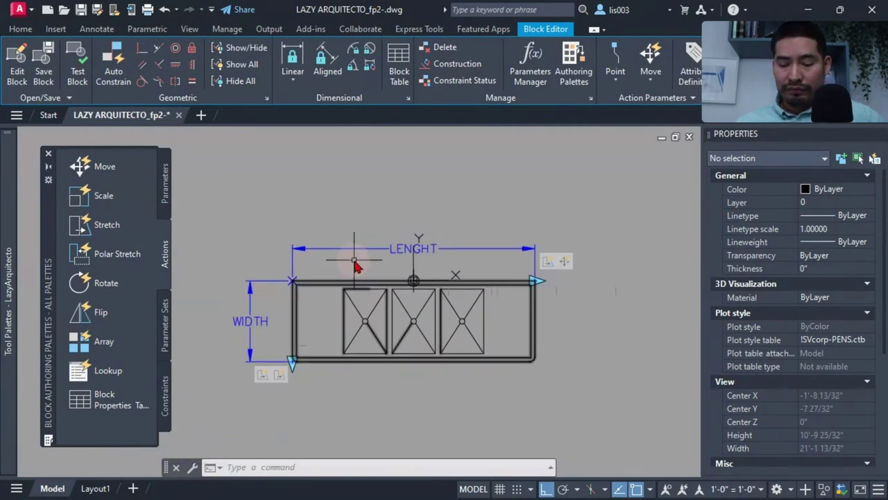
Add a linear dimension across the sink's full length, from corner to corner, between its back edge and the LENGHT parameter.
text(DLI)
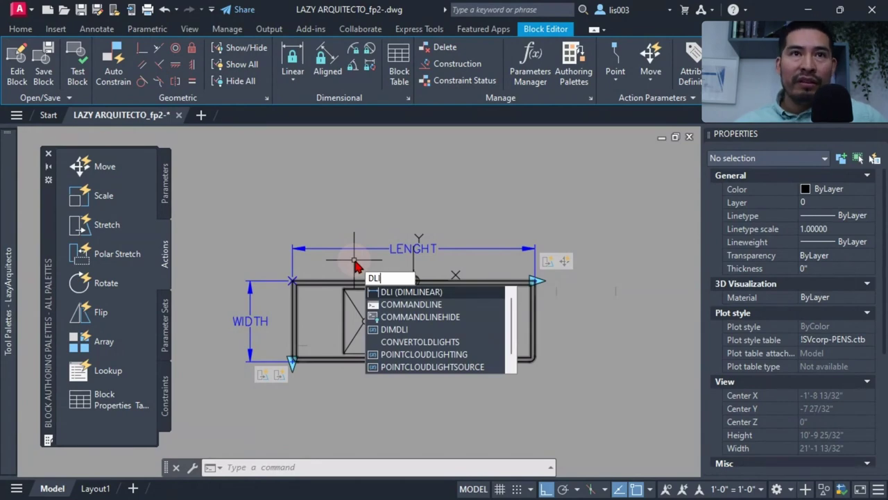
key(Return)
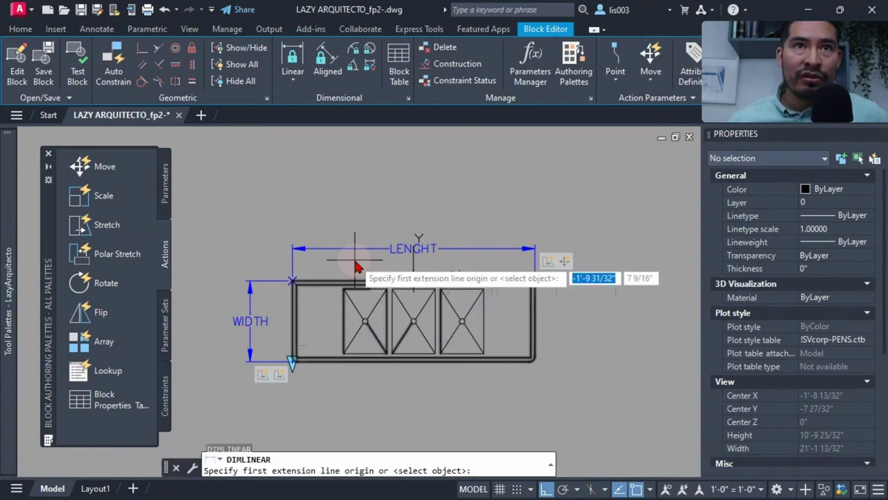
click(293, 281)
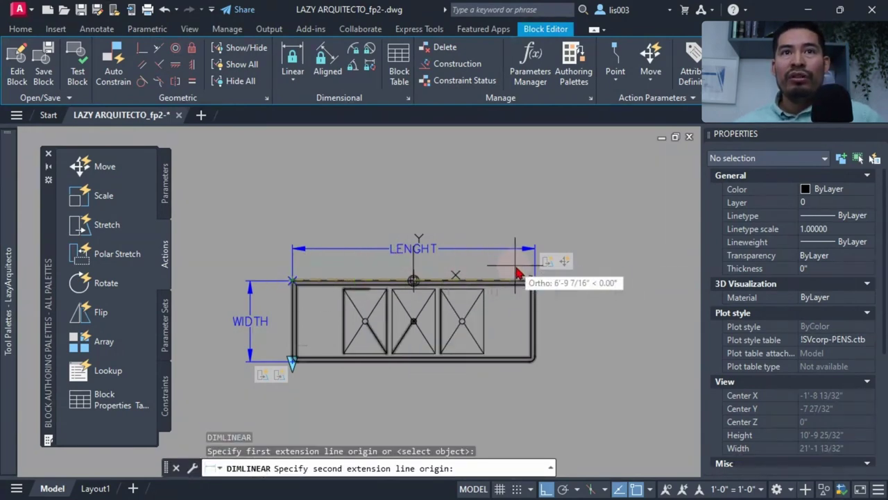
click(537, 285)
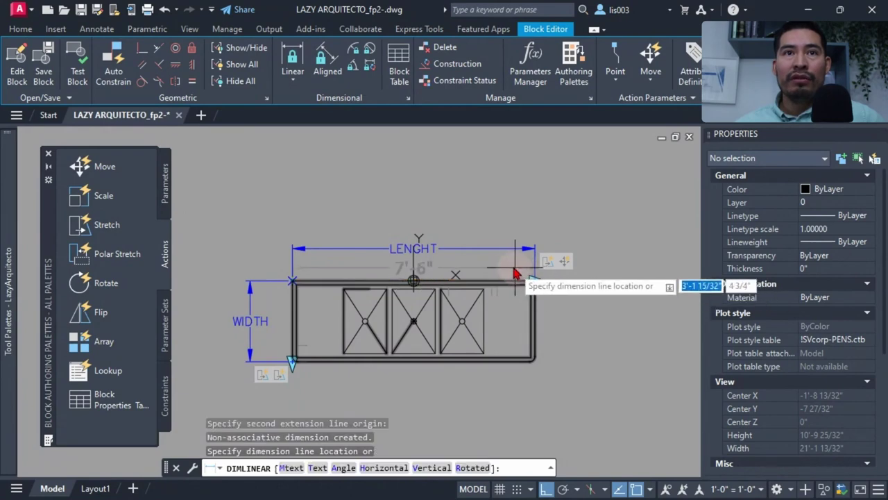
scroll(484, 275, up, 2)
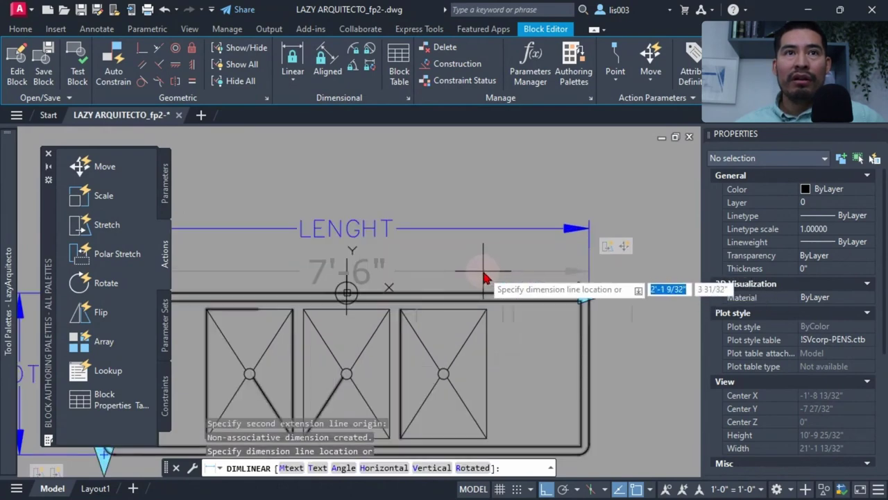
click(483, 277)
scroll(496, 278, down, 2)
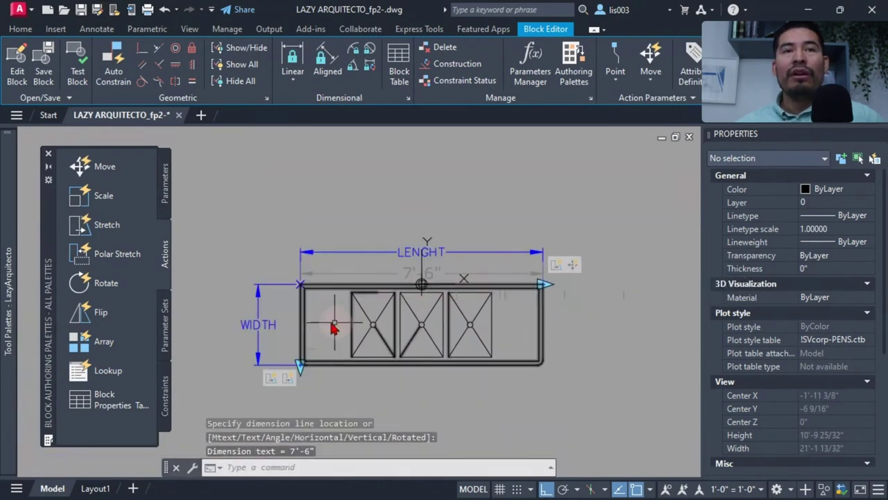
Add a vertical linear dimension across the sink's full width, from corner to corner, placed between its side edge and the WIDTH parameter.
middle_drag(317, 311, 324, 289)
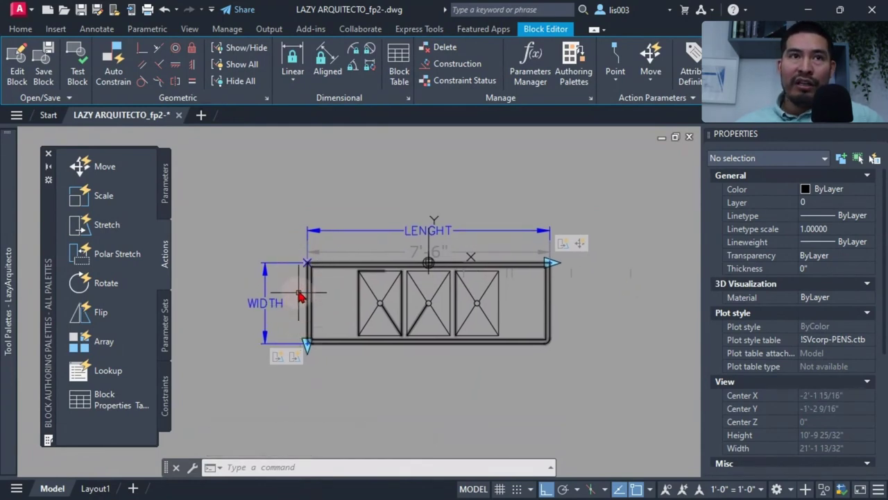
key(Return)
click(307, 265)
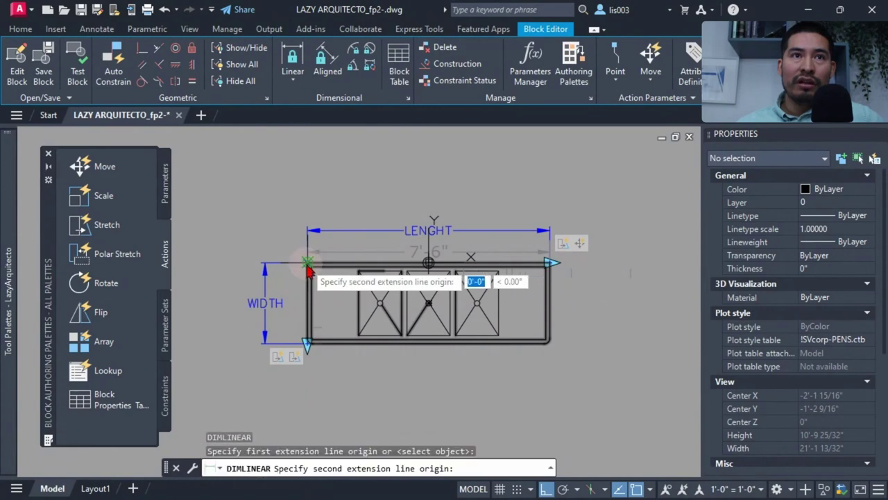
scroll(306, 355, up, 4)
click(307, 341)
scroll(308, 342, down, 4)
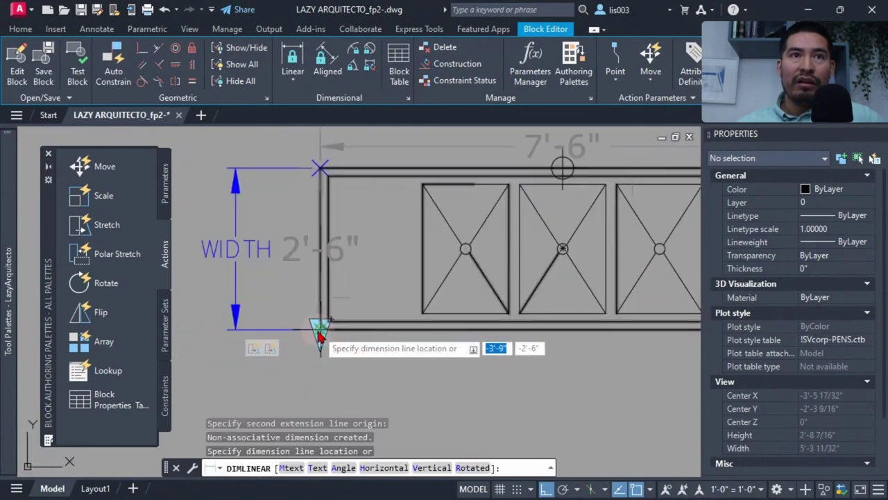
scroll(304, 308, up, 4)
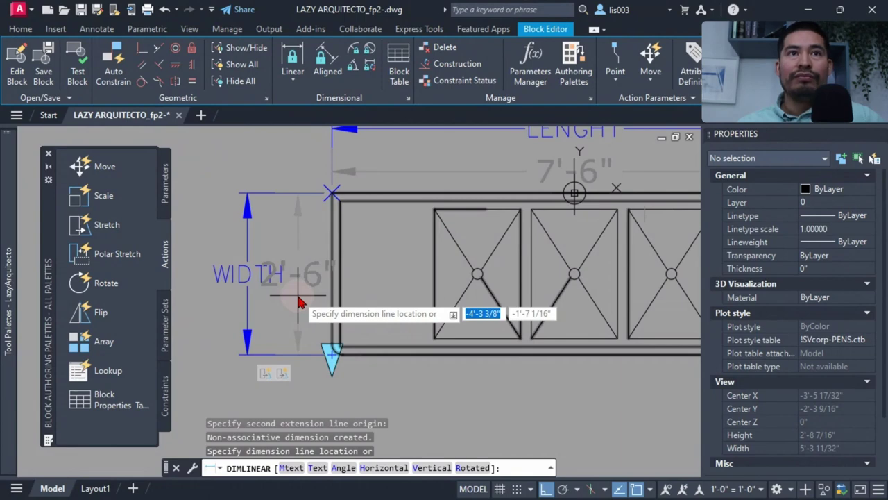
click(300, 303)
scroll(301, 301, down, 4)
middle_drag(343, 303, 350, 331)
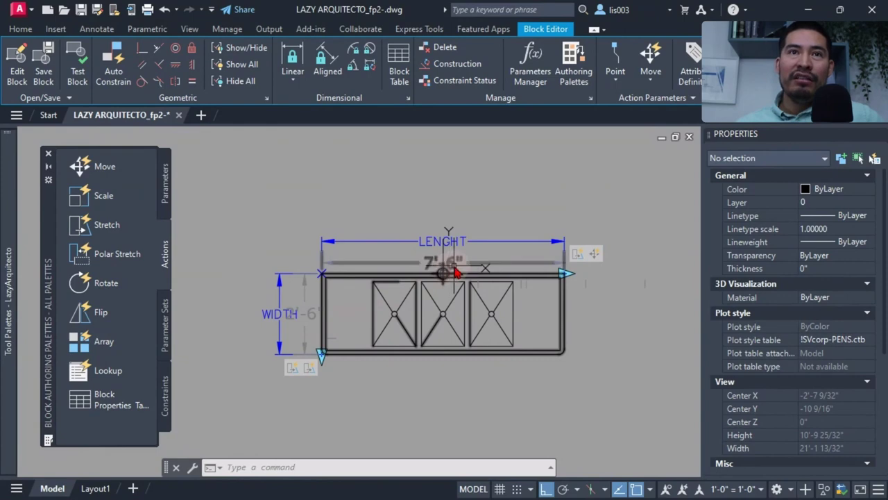
mouse_move(455, 270)
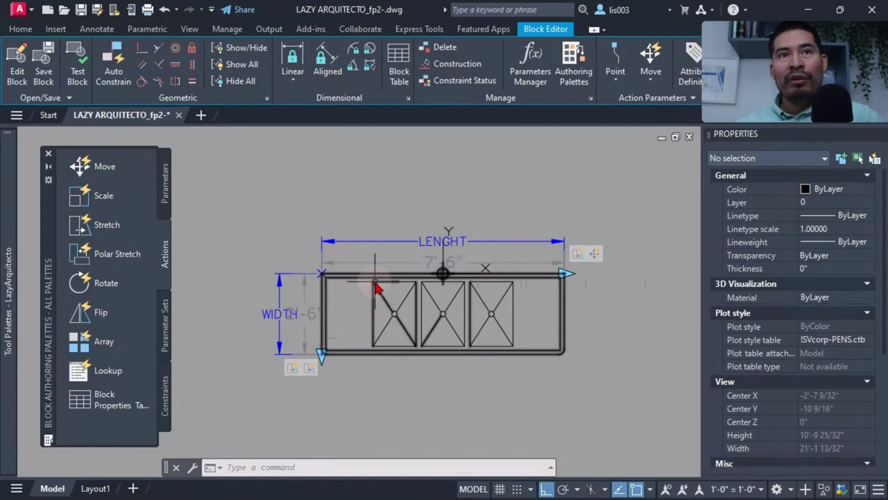
scroll(420, 279, up, 3)
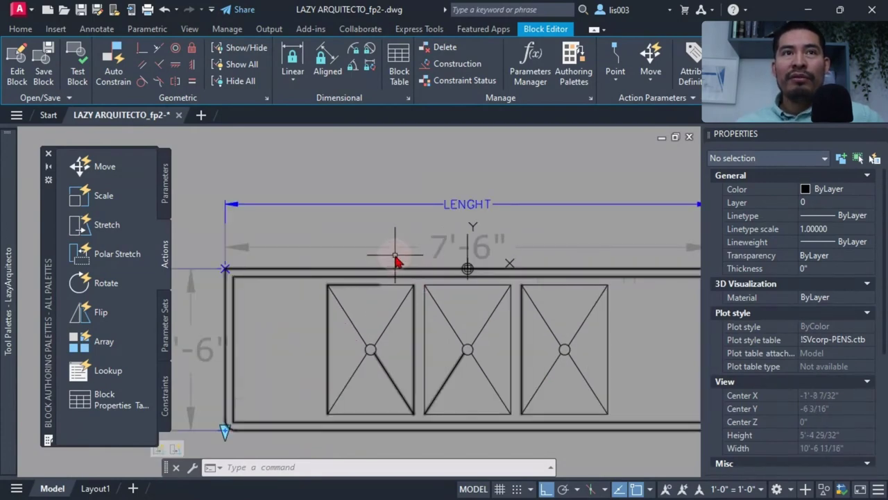
middle_drag(395, 258, 378, 258)
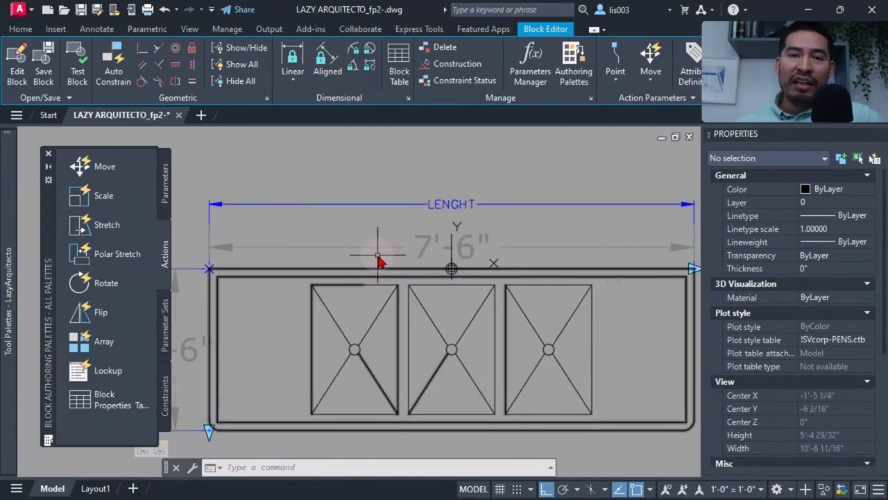
scroll(379, 258, down, 3)
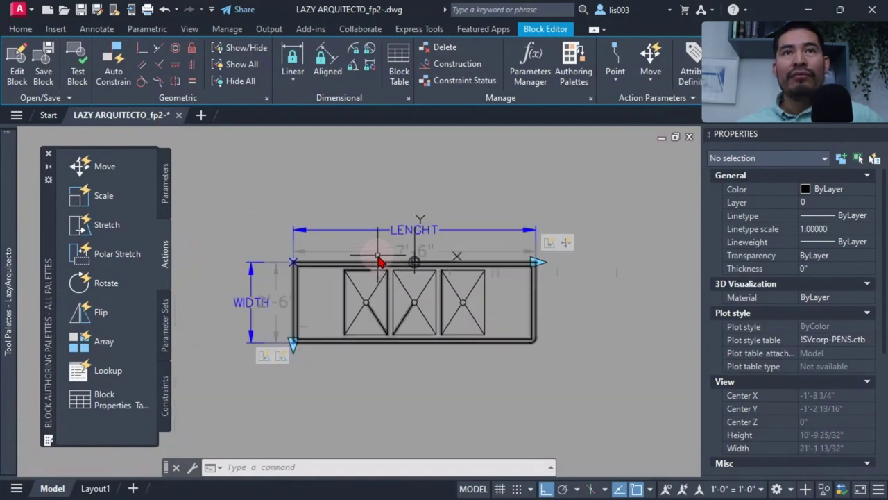
Set the sink's length dimension to Decimal units with a precision of 0.
middle_drag(378, 257, 348, 267)
click(349, 259)
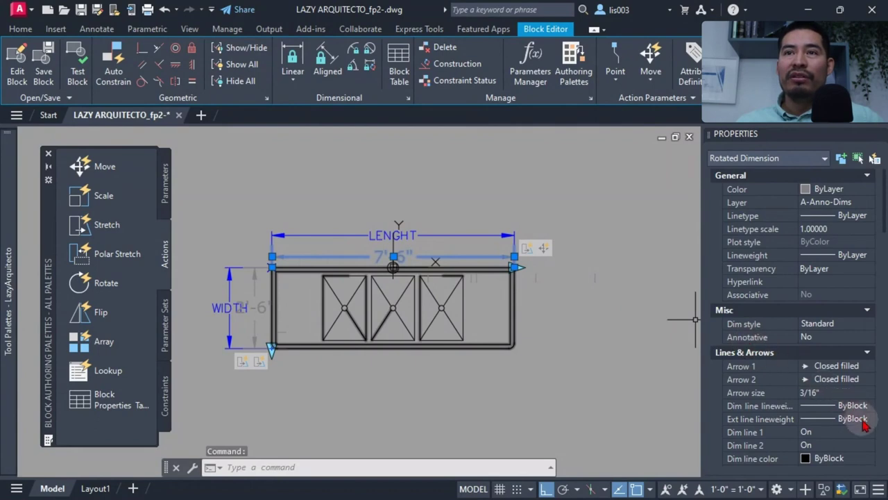
scroll(836, 409, down, 3)
scroll(805, 281, down, 2)
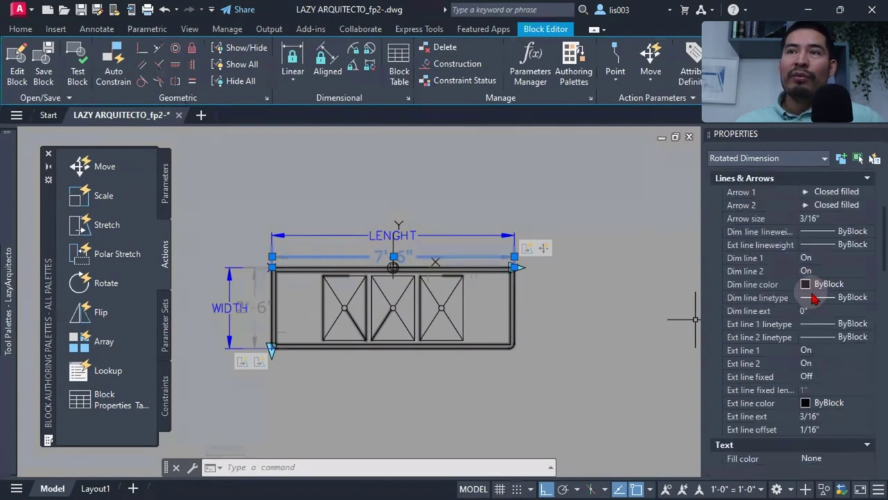
scroll(826, 406, down, 6)
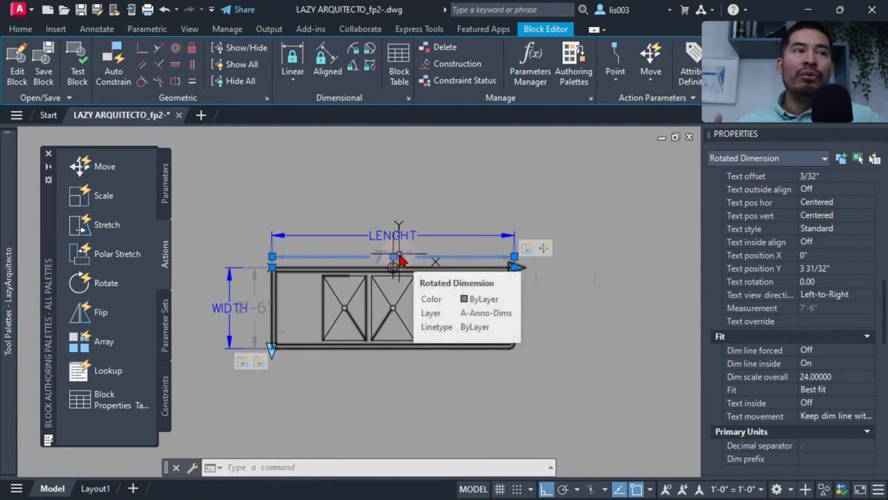
scroll(757, 355, down, 2)
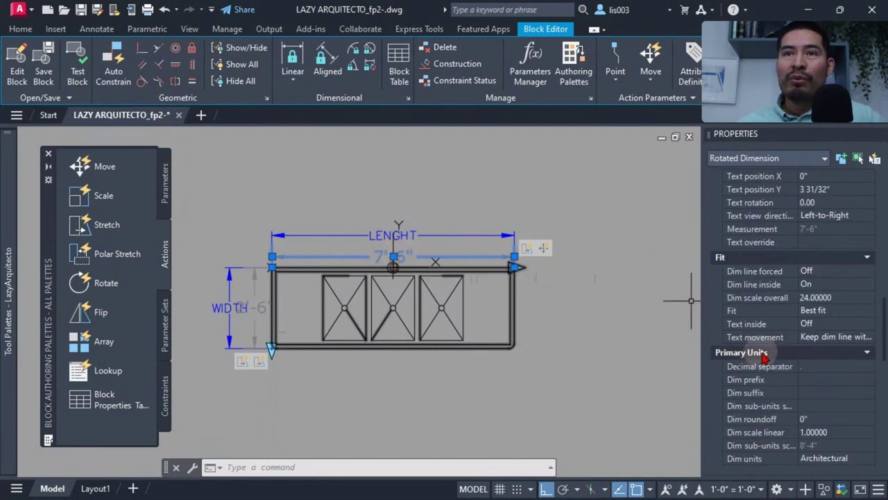
scroll(771, 359, down, 2)
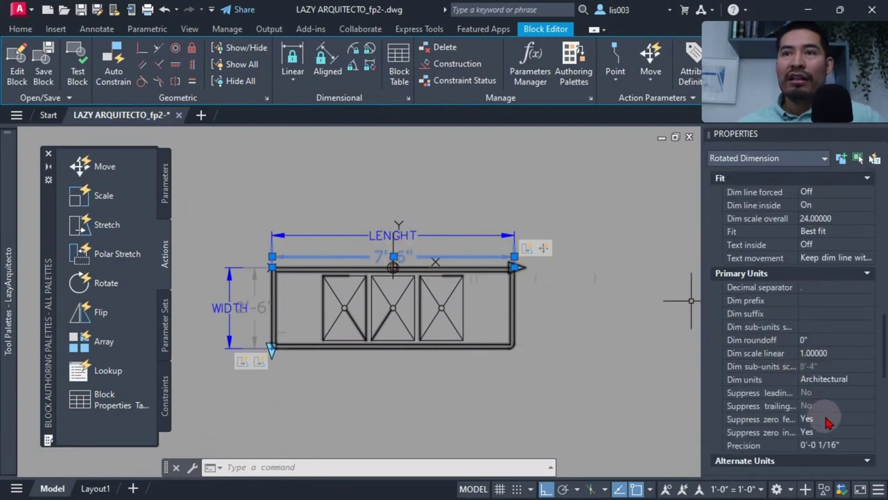
click(830, 381)
click(831, 383)
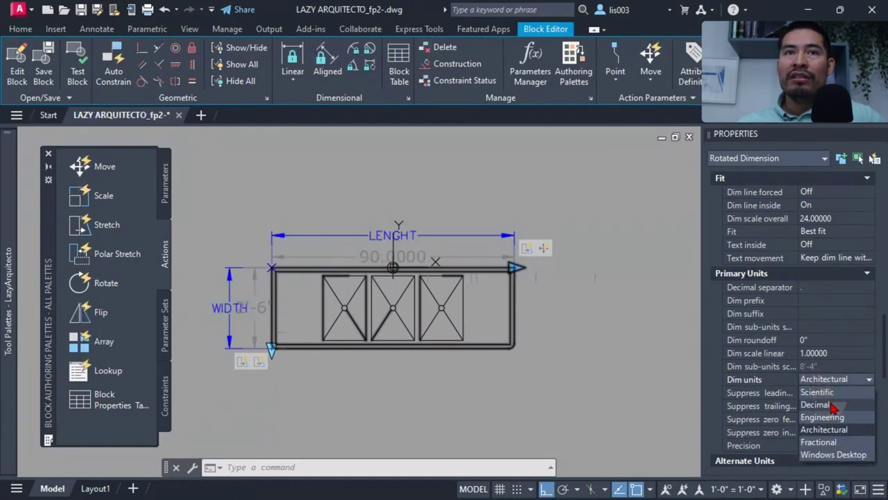
click(816, 404)
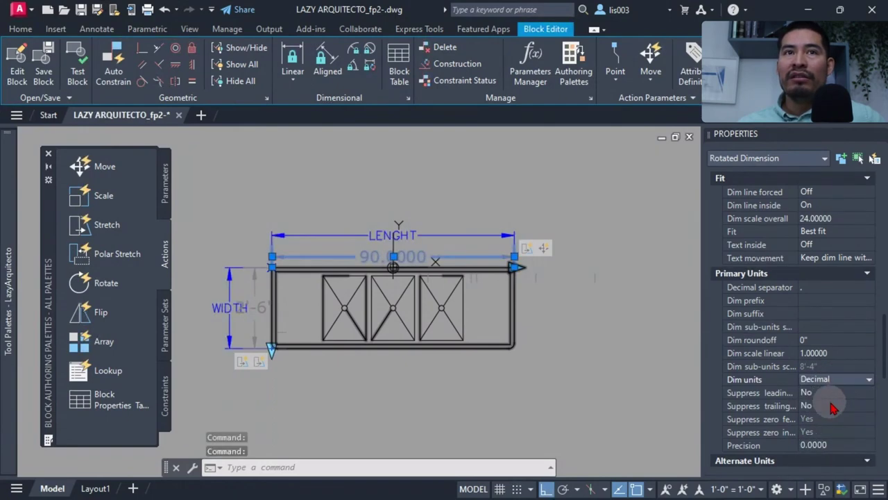
click(826, 445)
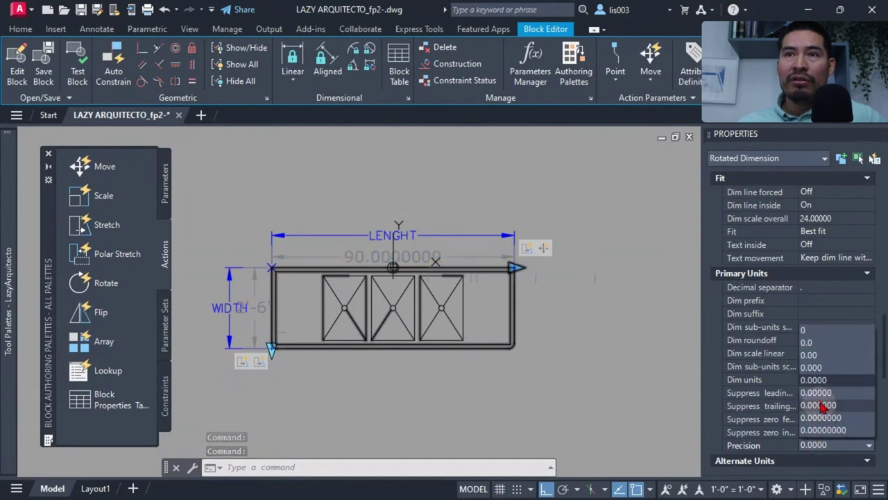
click(811, 331)
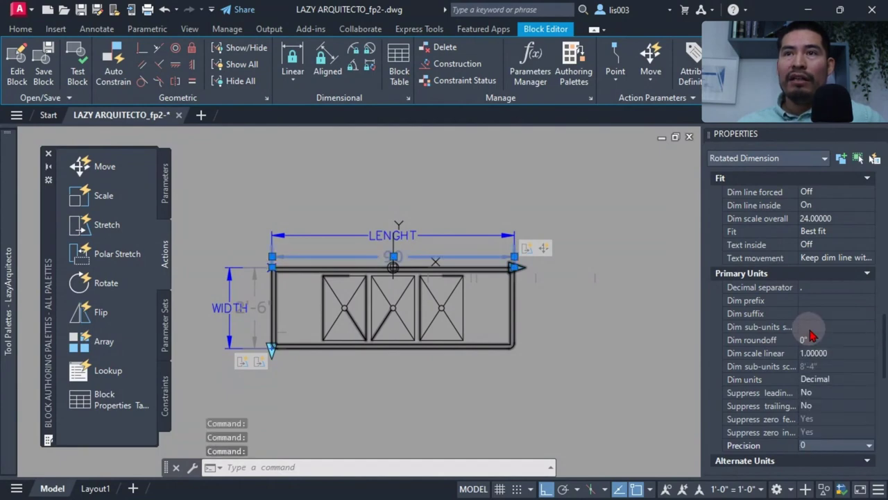
Give the length dimension an inch mark (") as its suffix.
click(816, 314)
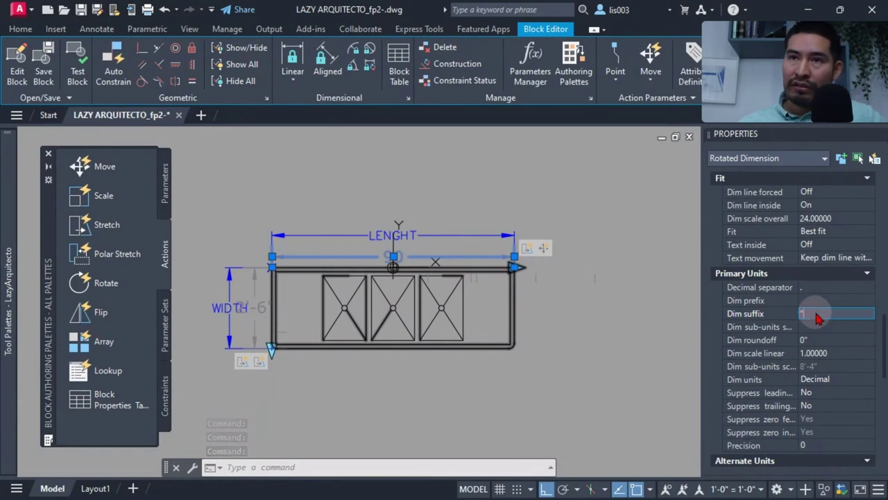
text(")
key(Return)
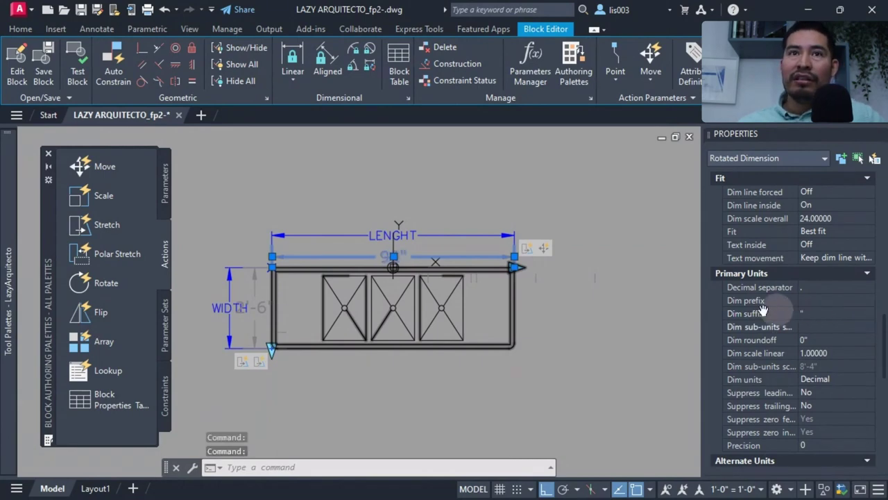
Examine the length dimension's text, arrowheads, dimension line and extension lines up close along the sink's back edge.
scroll(381, 267, up, 2)
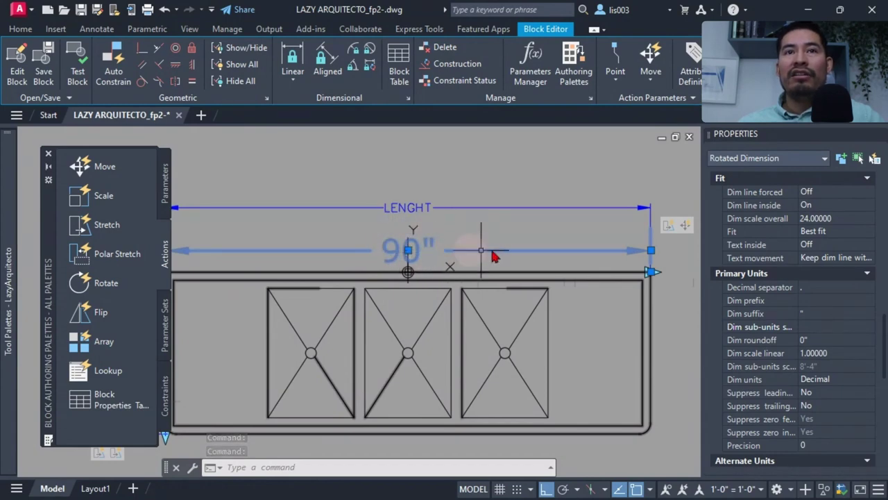
scroll(561, 252, down, 2)
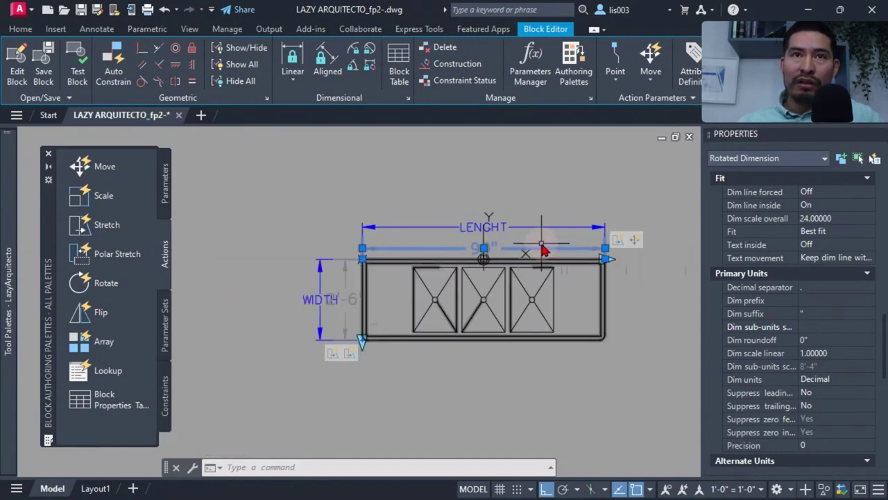
scroll(544, 250, up, 2)
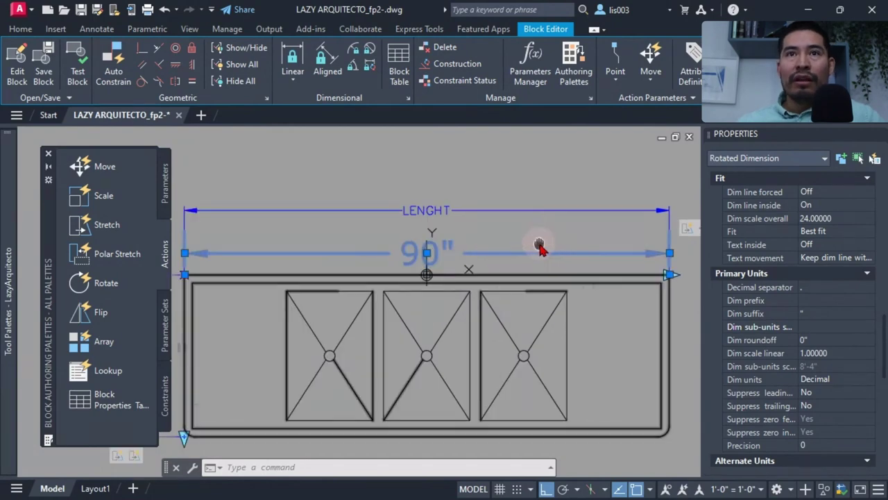
middle_drag(539, 246, 531, 260)
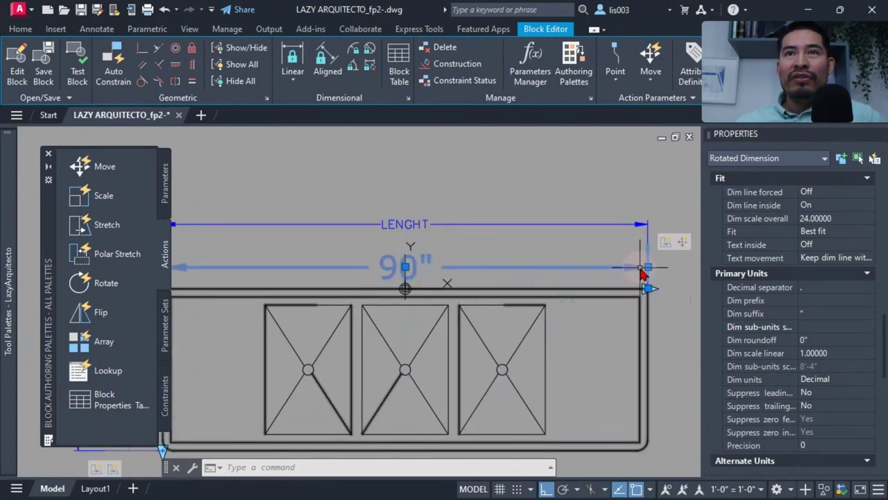
scroll(641, 274, down, 3)
scroll(409, 281, up, 5)
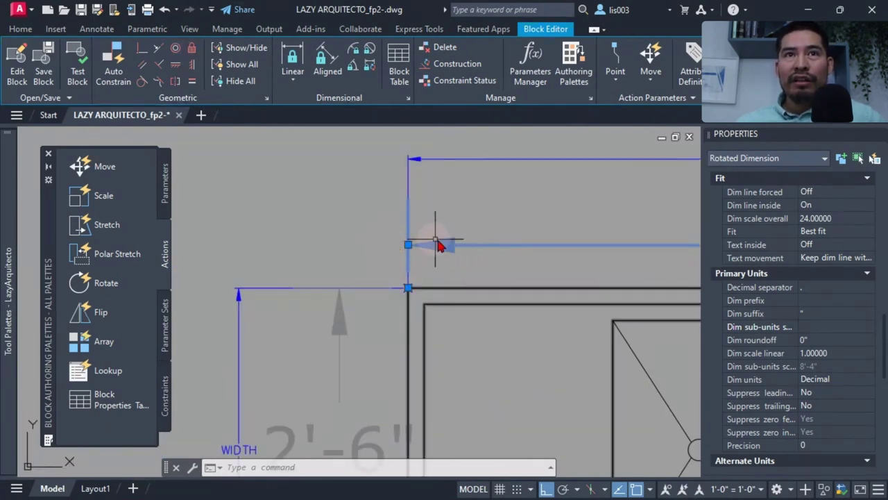
scroll(353, 257, down, 4)
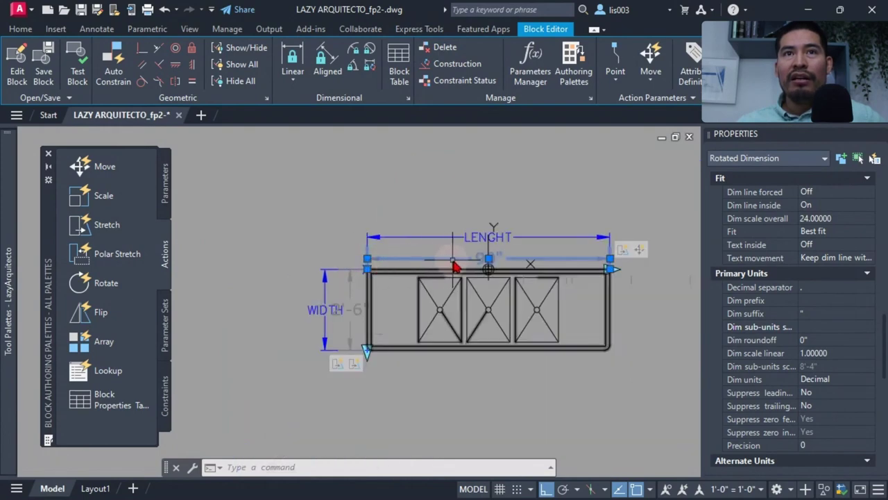
scroll(562, 262, up, 3)
scroll(562, 262, down, 3)
middle_drag(560, 258, 588, 264)
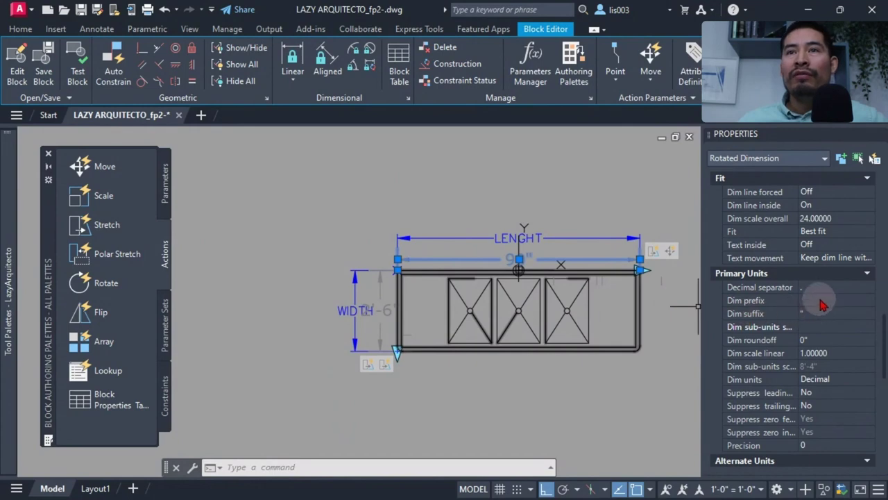
Set both arrowheads of the length dimension, Arrow 1 and Arrow 2, to None.
scroll(819, 299, up, 5)
scroll(831, 260, up, 6)
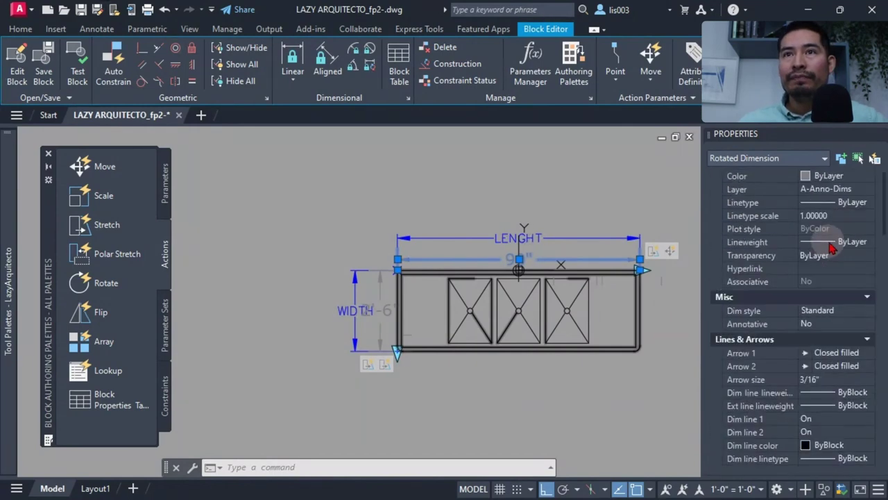
click(840, 273)
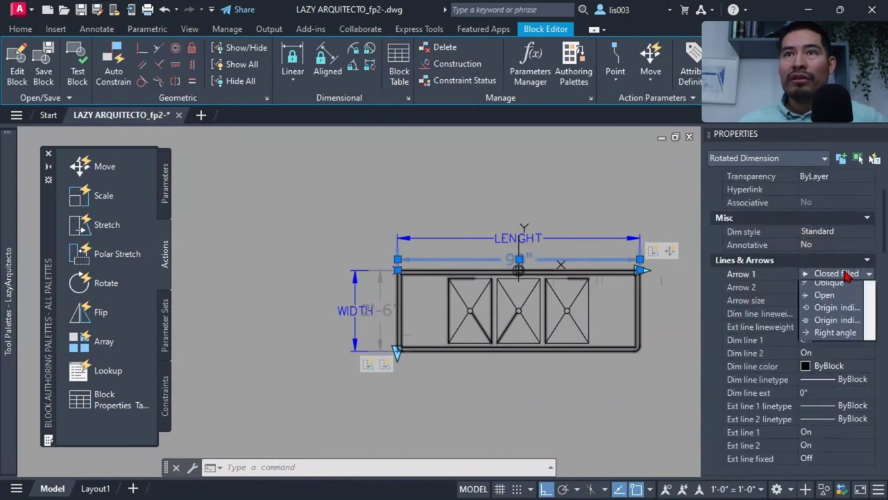
scroll(848, 334, down, 3)
scroll(833, 375, down, 3)
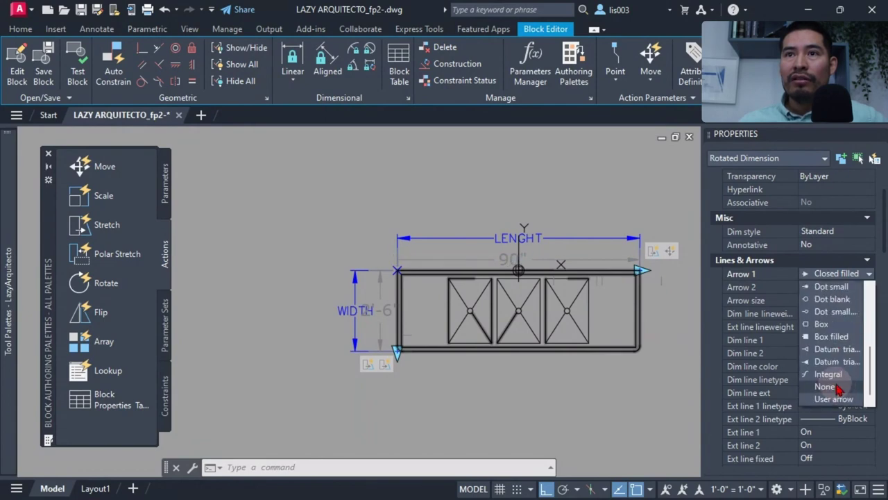
click(833, 392)
click(819, 288)
scroll(840, 378, down, 3)
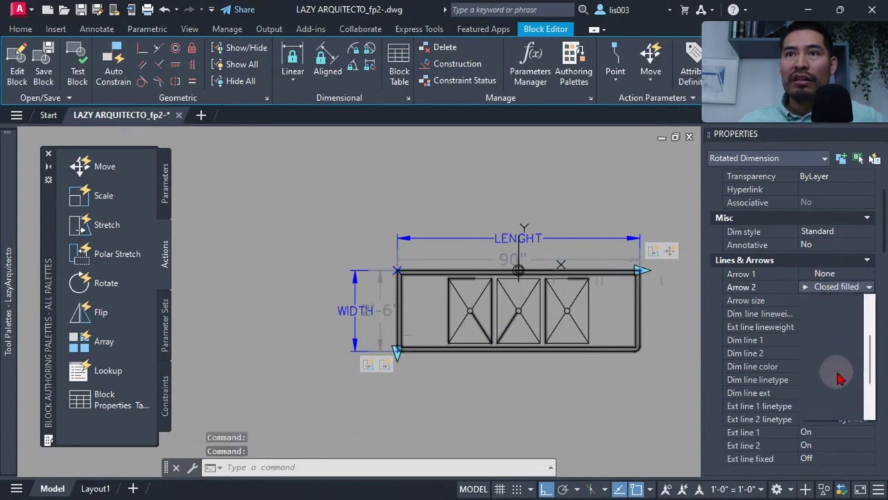
click(833, 397)
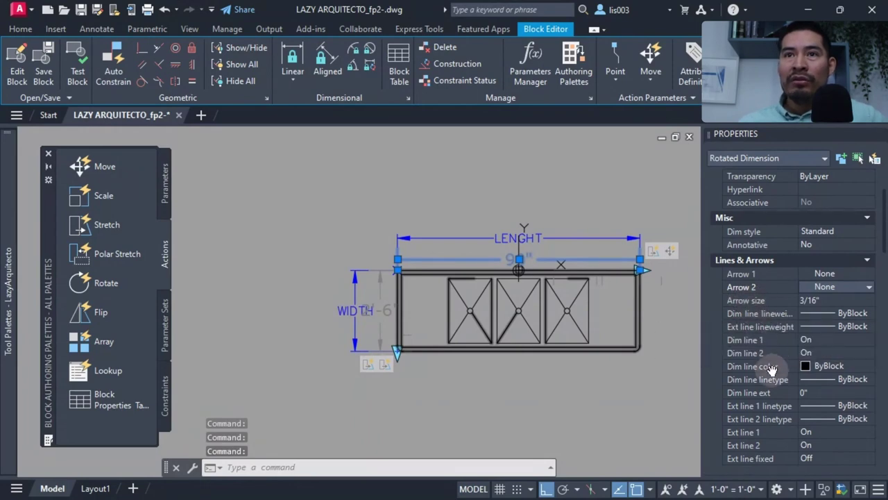
Turn off both dimension lines, Dim line 1 and Dim line 2, of the length dimension.
click(805, 339)
click(808, 340)
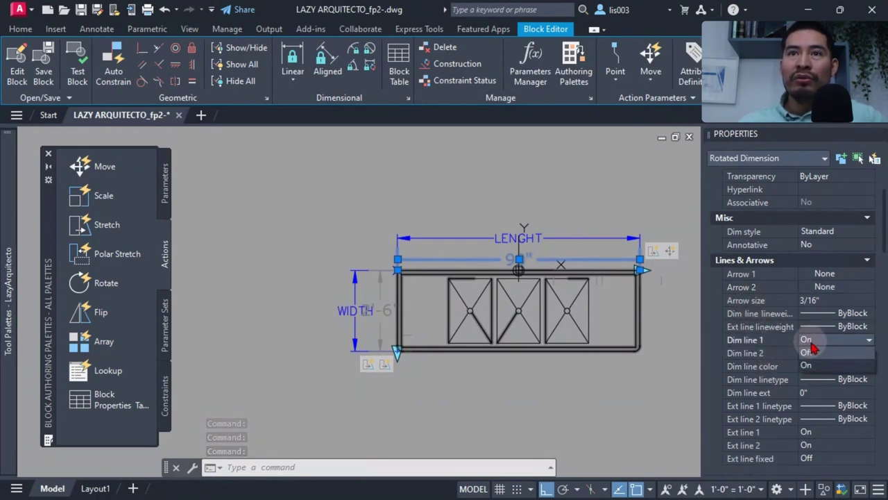
click(807, 352)
click(812, 353)
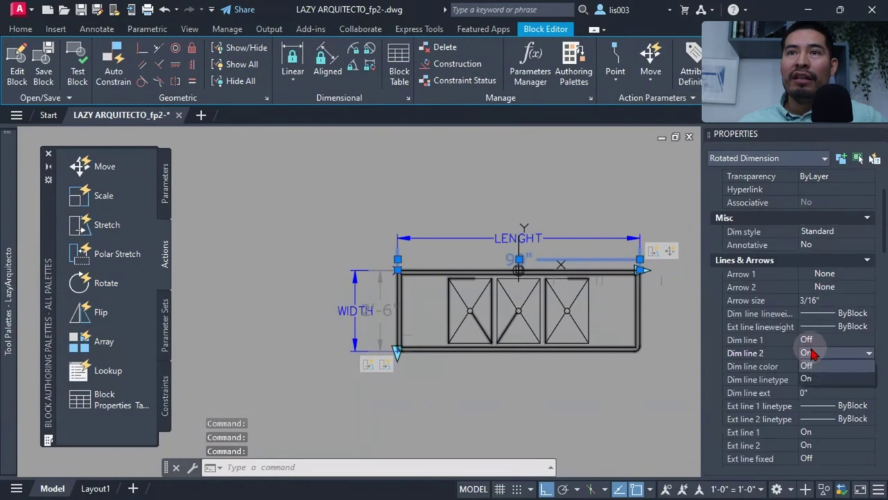
click(813, 366)
scroll(798, 346, down, 2)
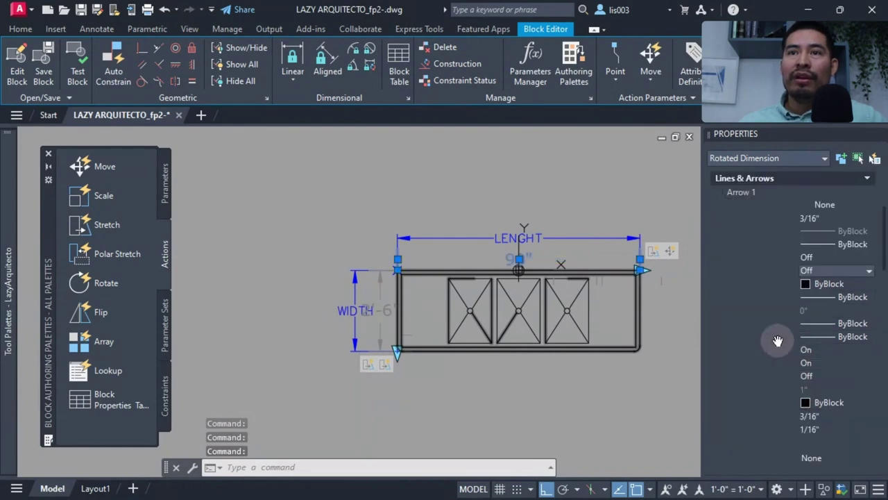
Turn off both extension lines, Ext line 1 and Ext line 2, of the length dimension.
click(821, 351)
click(821, 351)
click(819, 363)
click(821, 363)
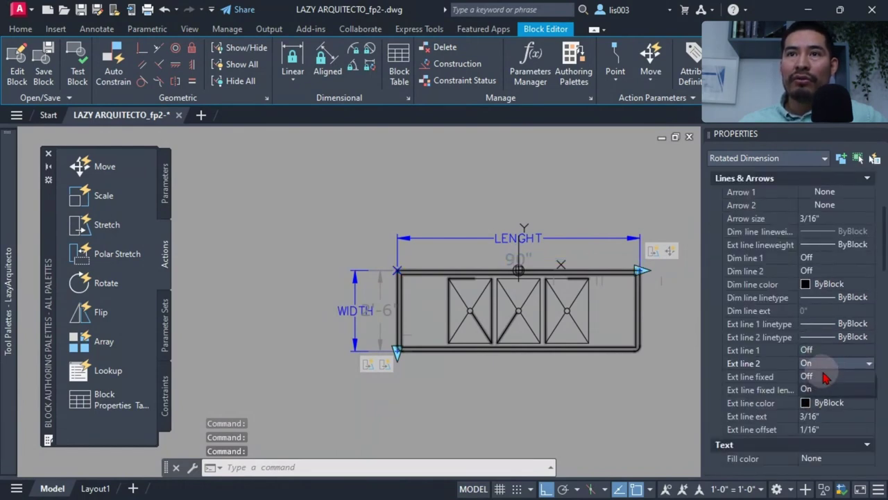
click(822, 363)
click(823, 376)
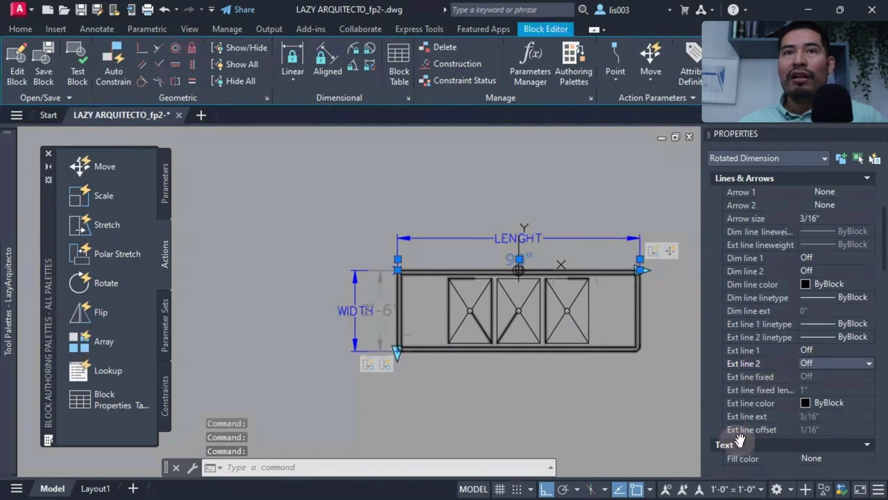
key(Escape)
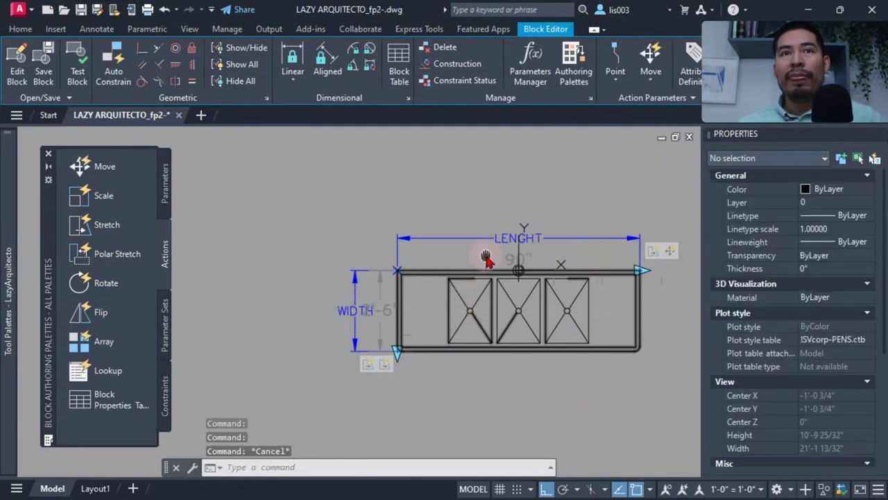
Match the properties of the length dimension onto the width dimension beside the sink.
middle_drag(486, 258, 420, 257)
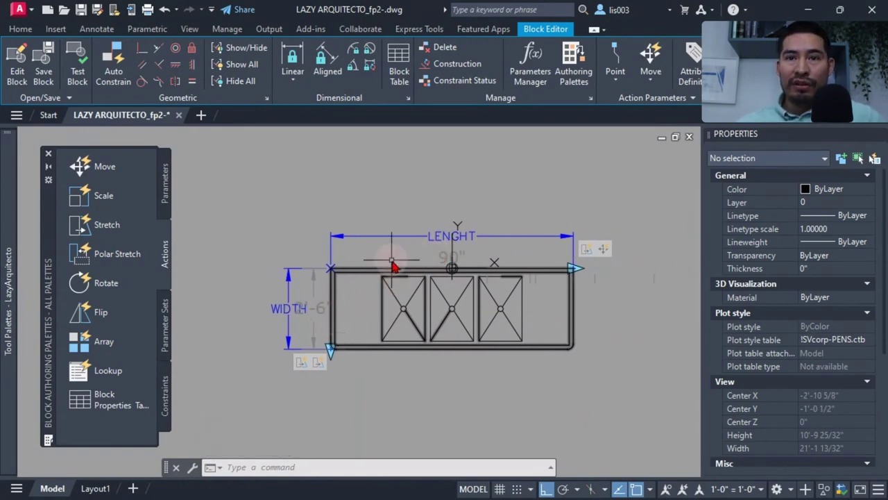
text(A)
key(Return)
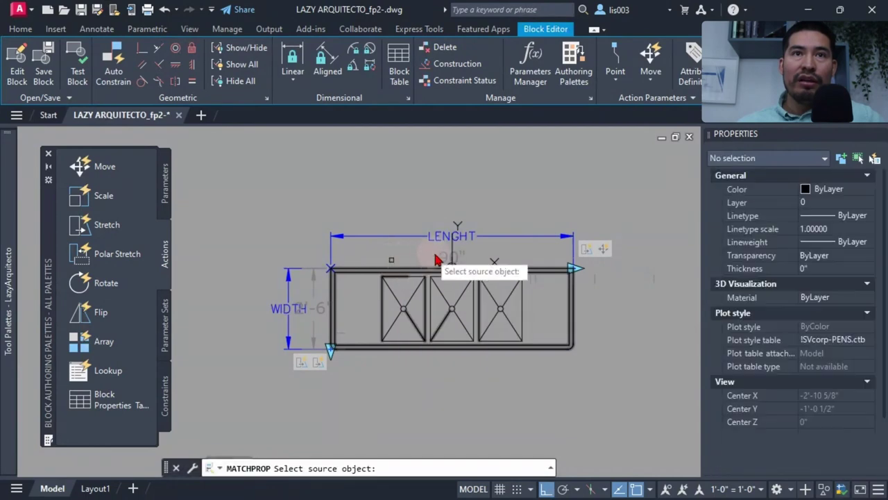
click(449, 255)
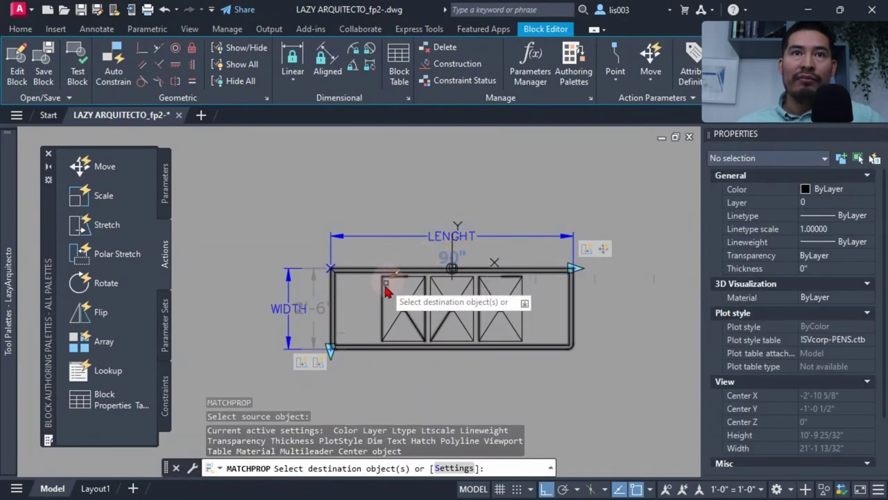
click(320, 318)
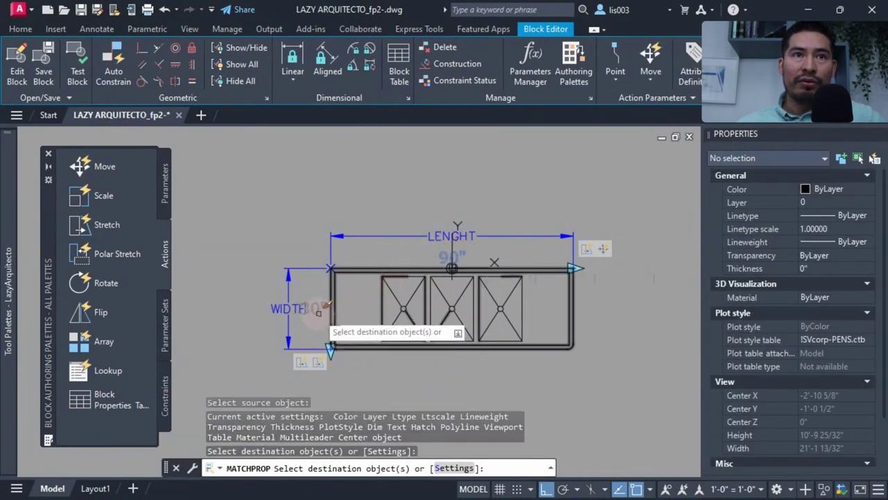
key(Return)
scroll(316, 336, up, 3)
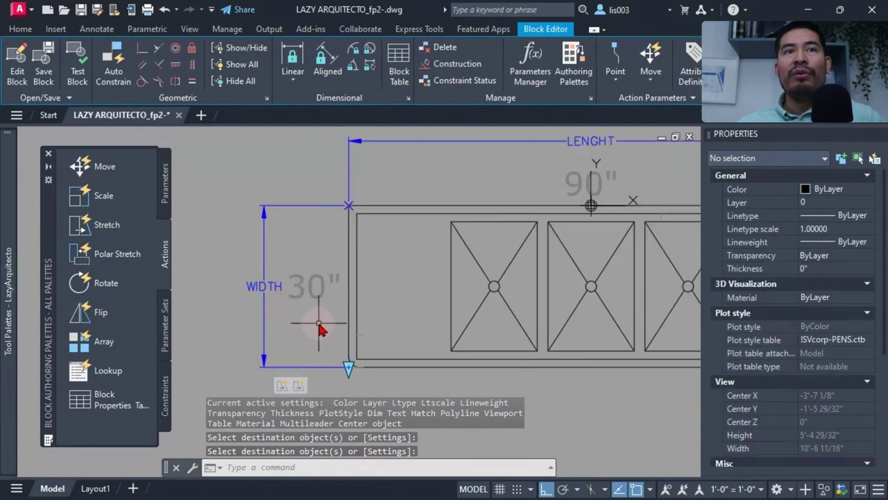
scroll(318, 334, down, 3)
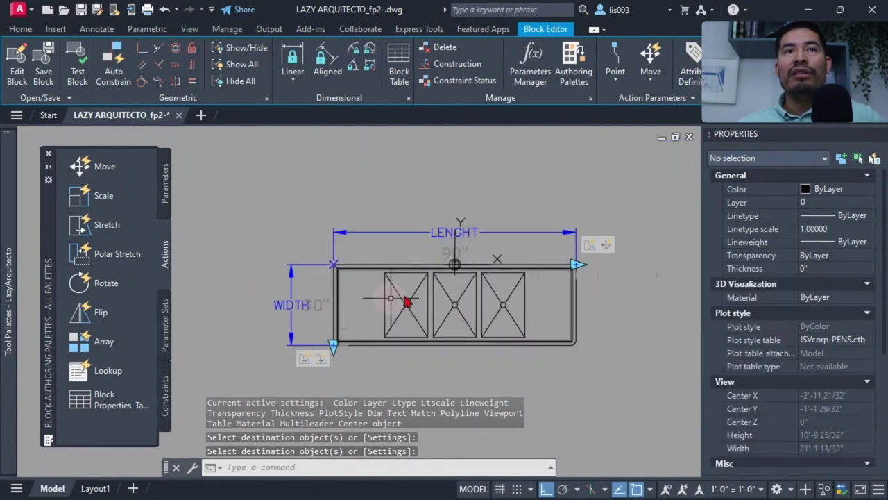
click(444, 257)
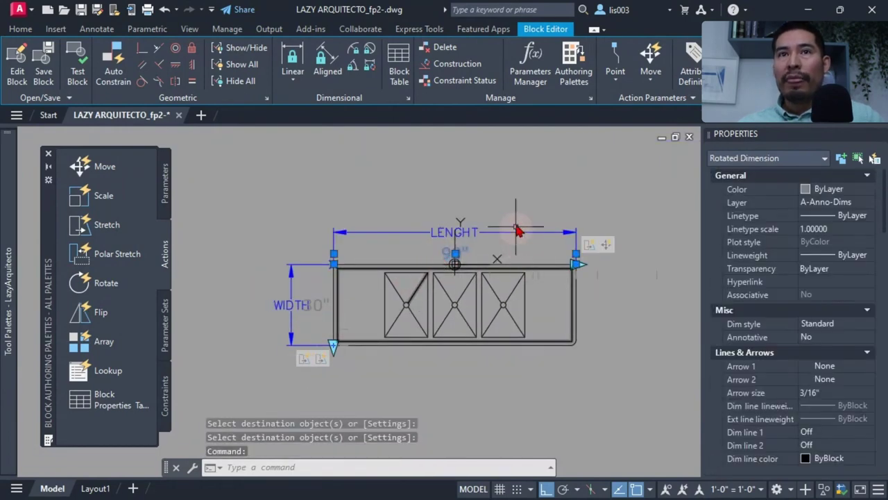
key(Escape)
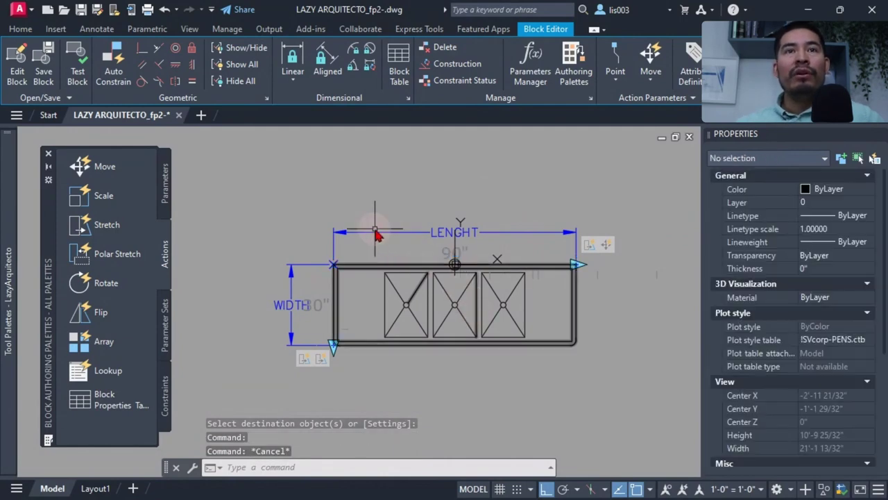
Test the block by lengthening the sink and reducing its width, check both size labels, and close the test window.
click(84, 82)
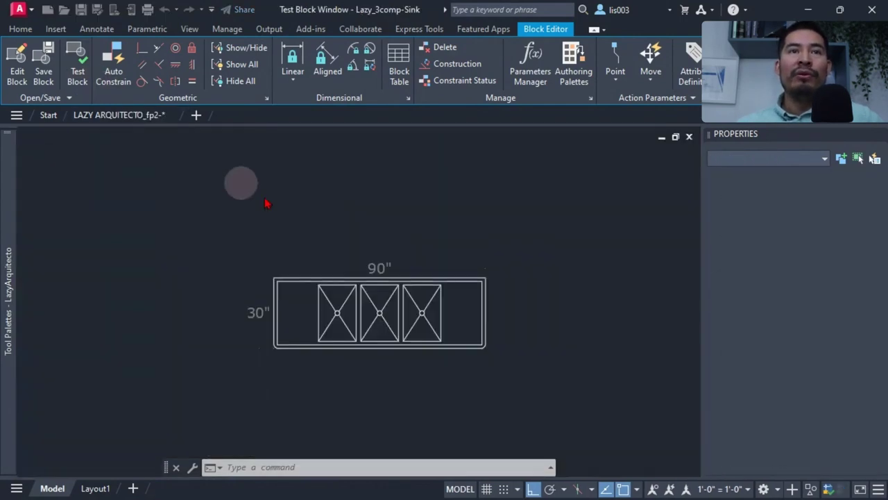
click(338, 296)
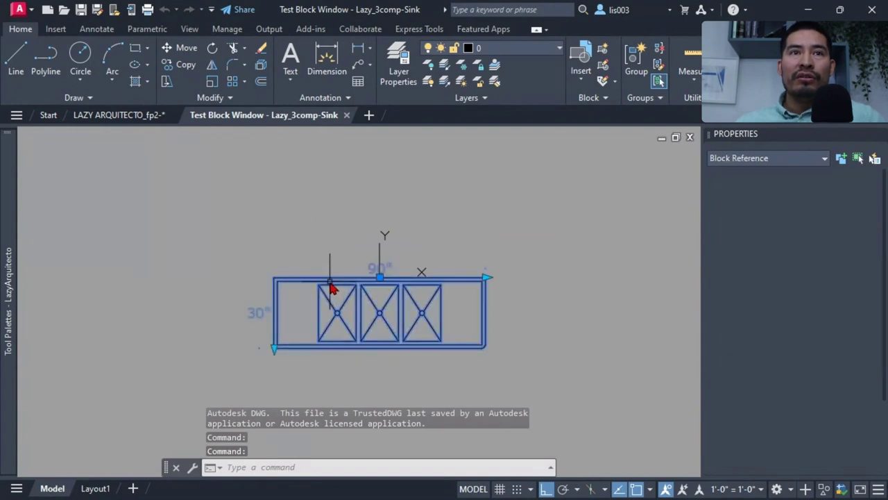
middle_drag(312, 293, 320, 294)
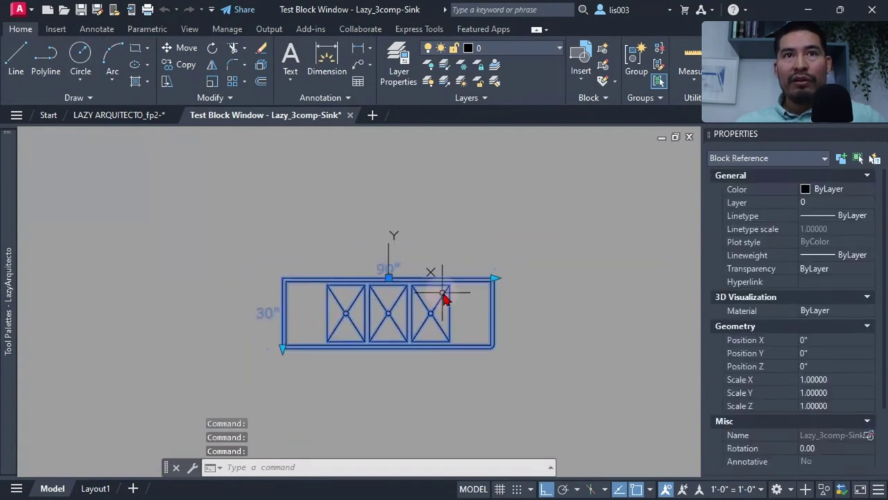
click(495, 279)
click(566, 279)
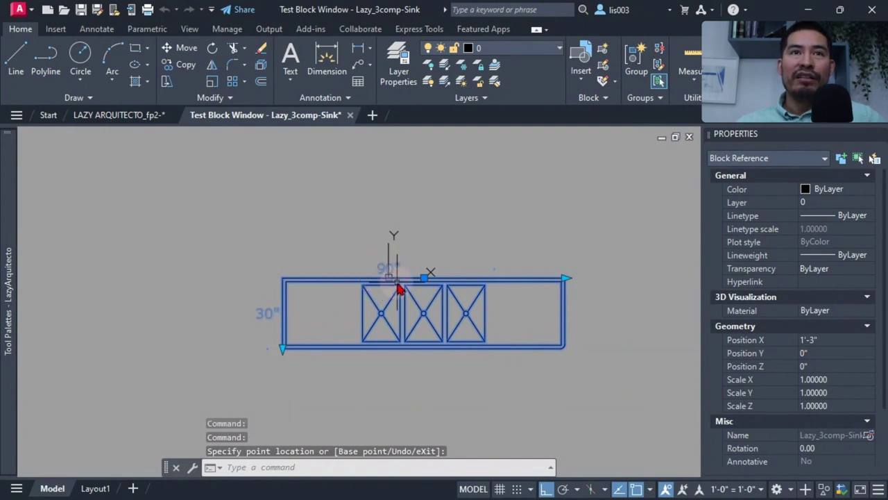
click(283, 355)
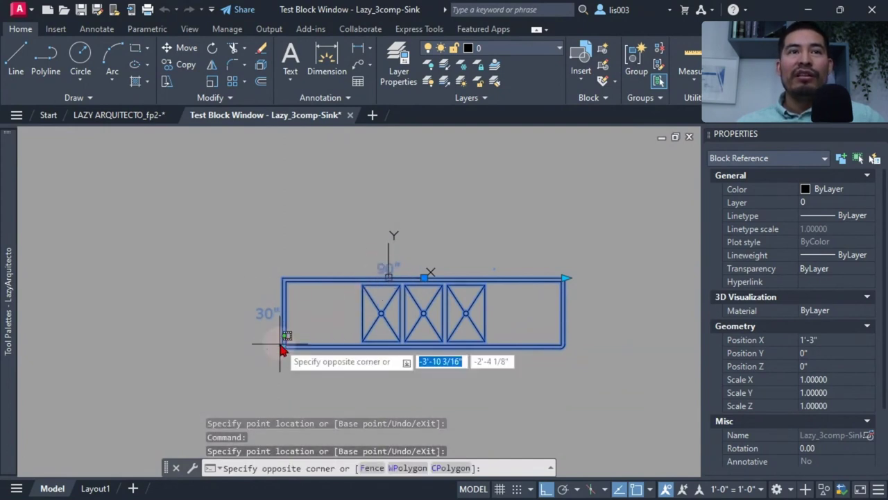
click(283, 347)
click(302, 329)
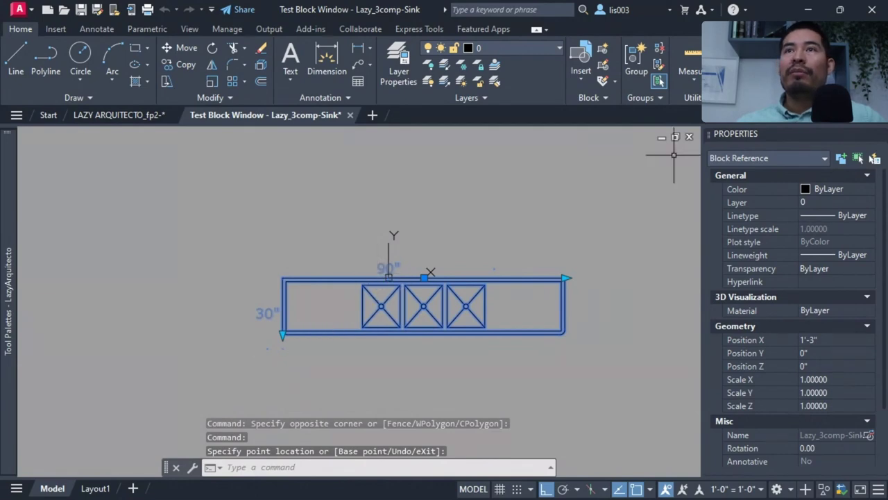
click(689, 137)
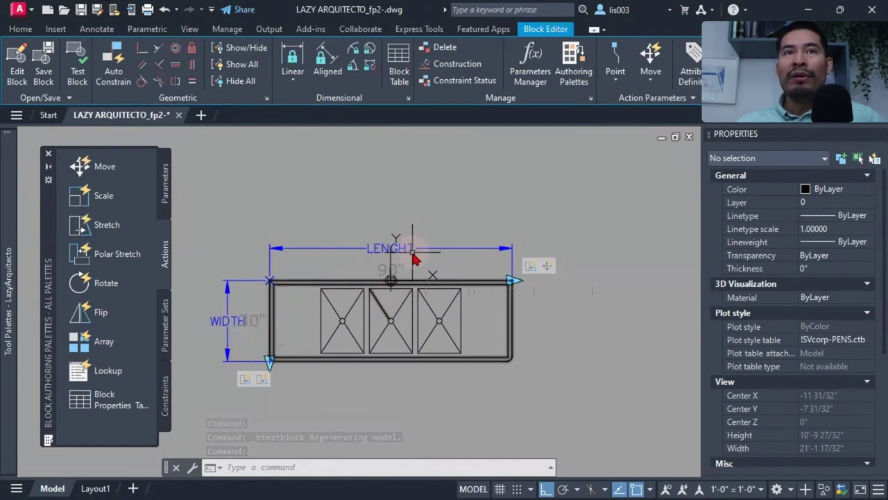
Modify the selection set of the LENGHT parameter's Stretch action, keeping its frame and adding the length dimension.
click(527, 268)
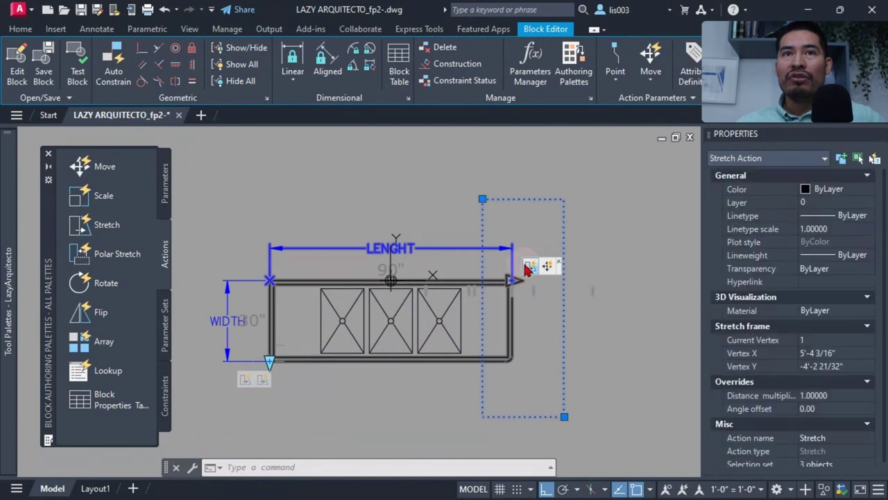
right_click(529, 269)
mouse_move(569, 294)
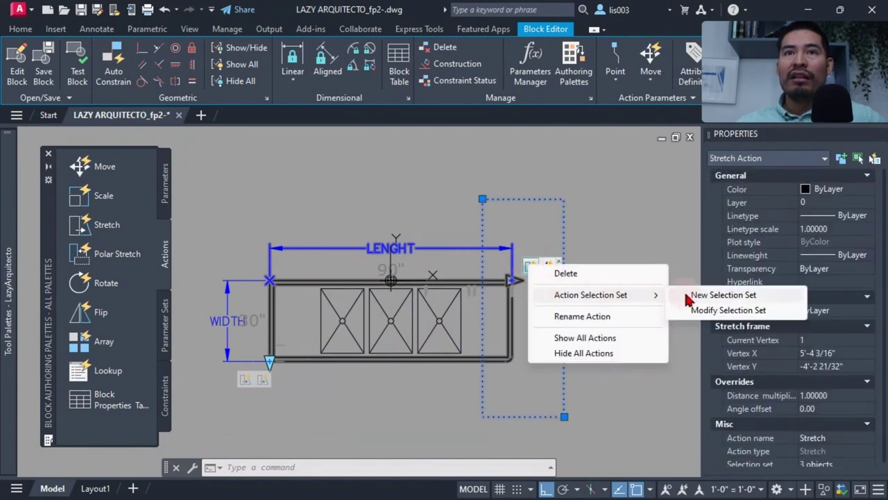
click(696, 311)
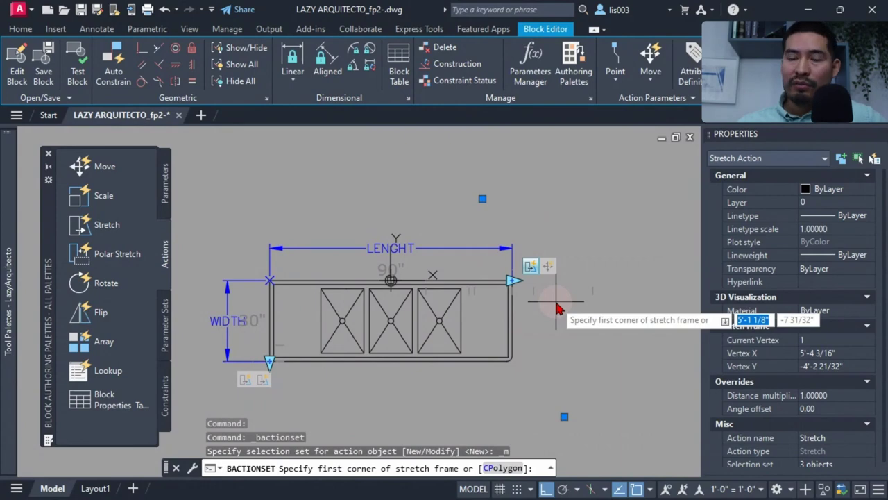
key(Return)
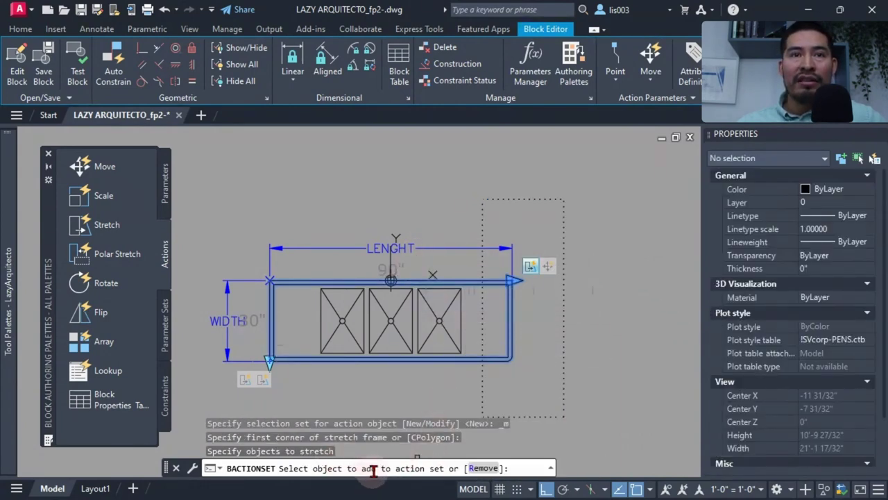
click(397, 271)
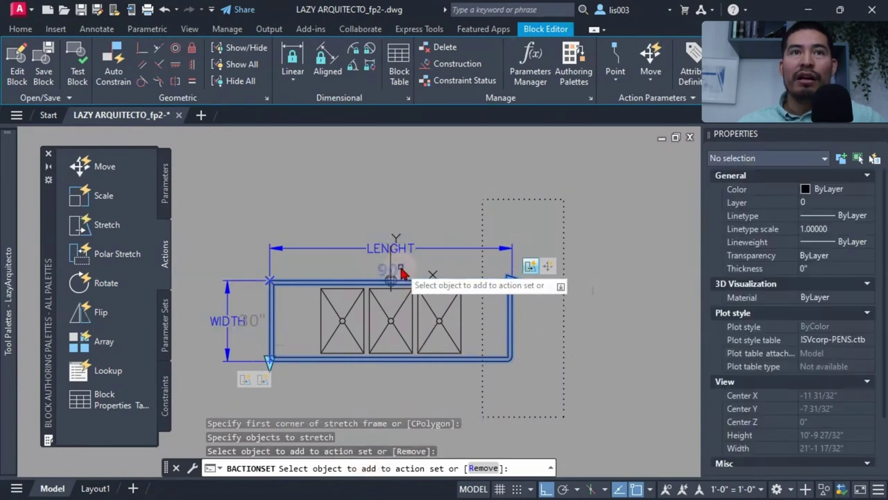
key(Return)
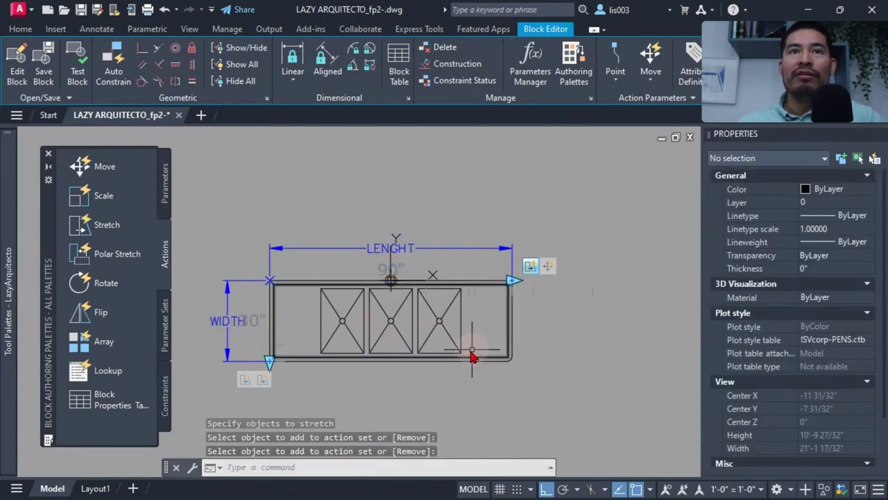
middle_drag(474, 355, 503, 333)
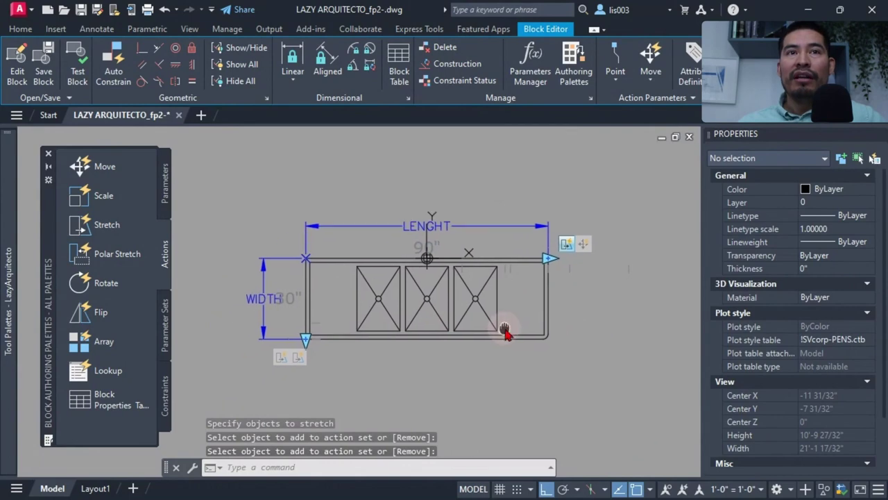
Modify the selection set of the WIDTH parameter's Stretch1 action, keeping its frame and adding the width dimension.
click(283, 361)
right_click(283, 357)
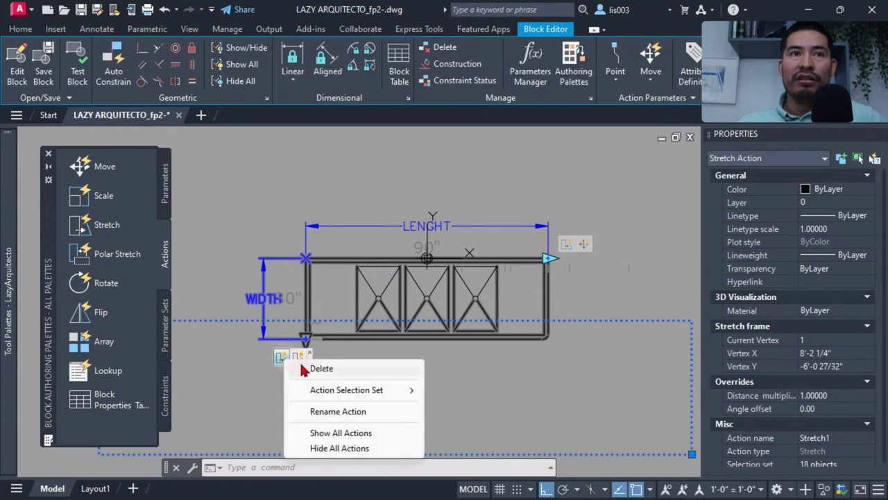
mouse_move(388, 390)
click(473, 409)
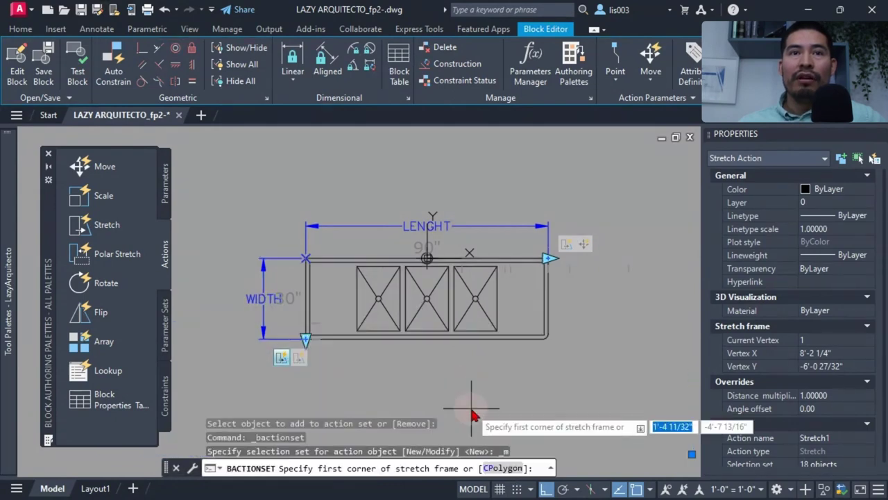
key(Return)
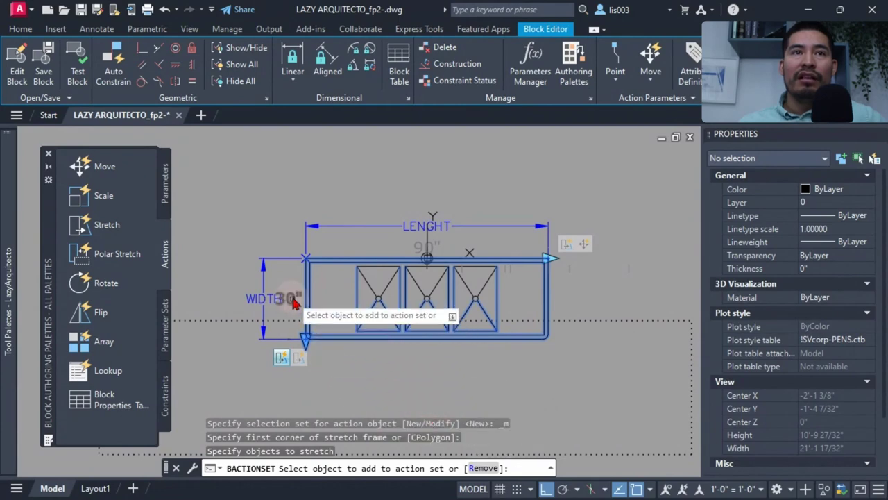
click(341, 337)
key(Return)
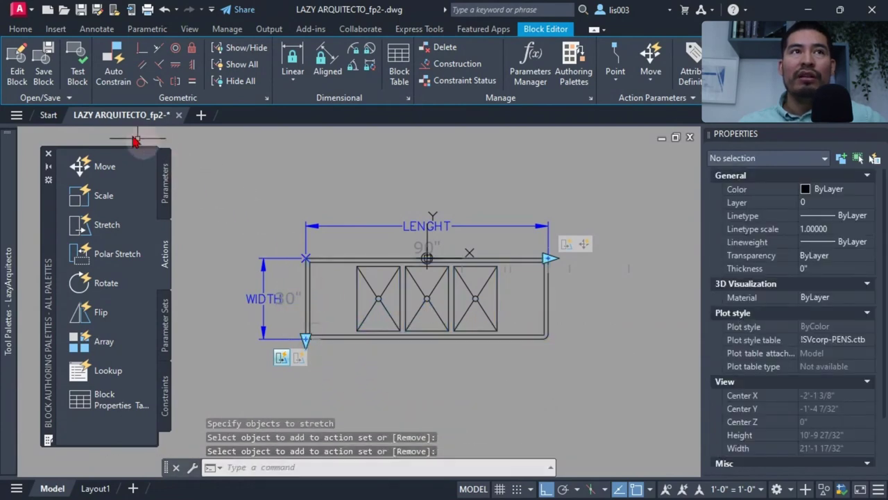
Test the block again by stretching the sink's length to 120", 90" and 74" while checking the length label.
click(77, 66)
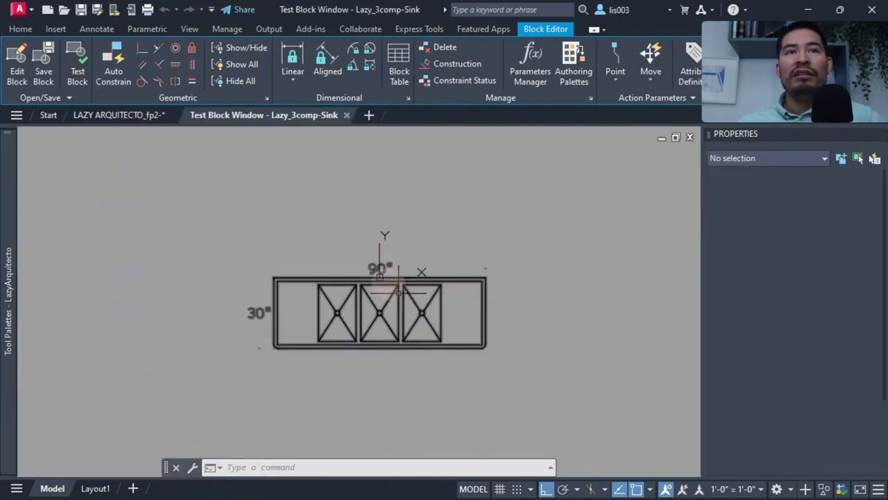
click(475, 281)
click(486, 278)
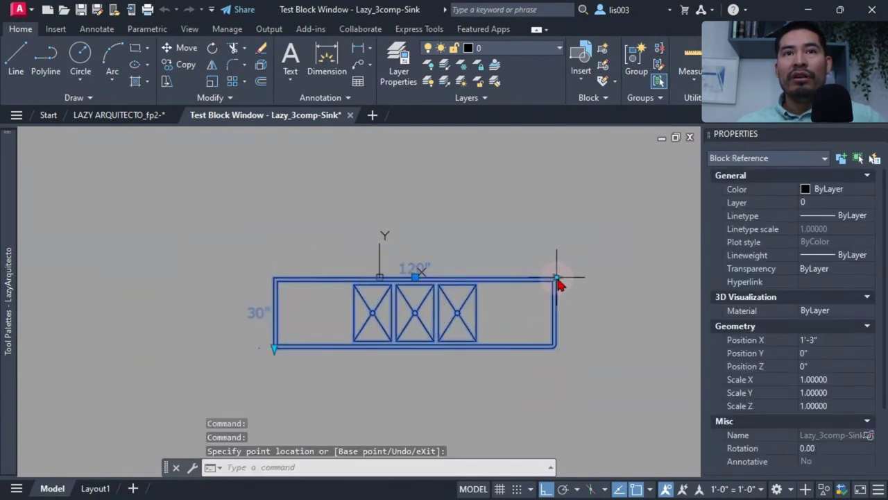
click(485, 278)
scroll(383, 305, up, 3)
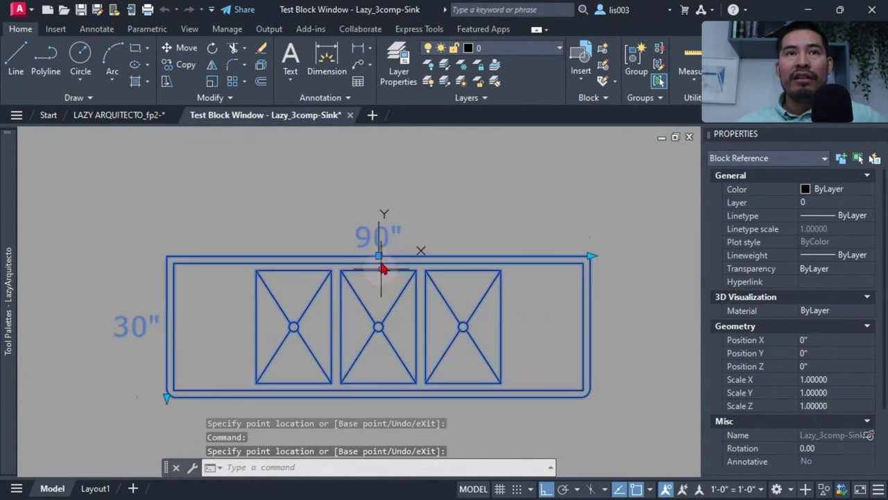
click(476, 238)
Stretch the test sink's width to 24", check the width label up close, and clear the selection.
scroll(228, 346, down, 2)
click(202, 376)
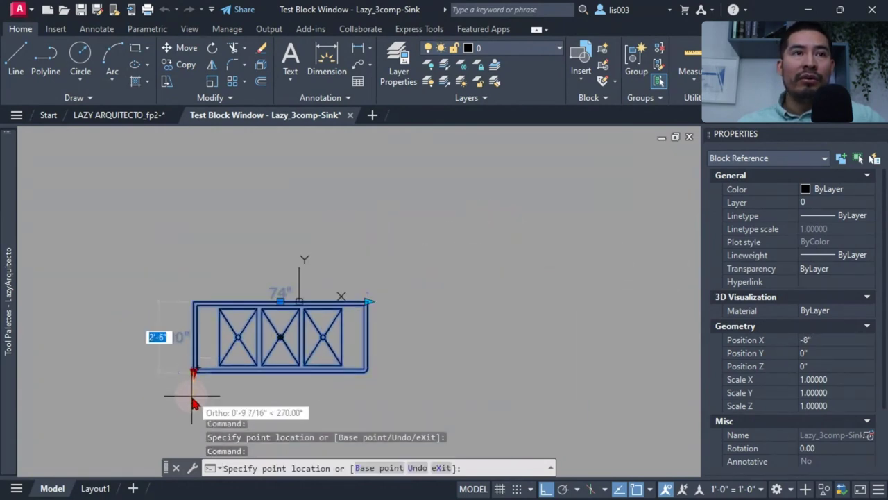
click(189, 357)
scroll(231, 351, up, 4)
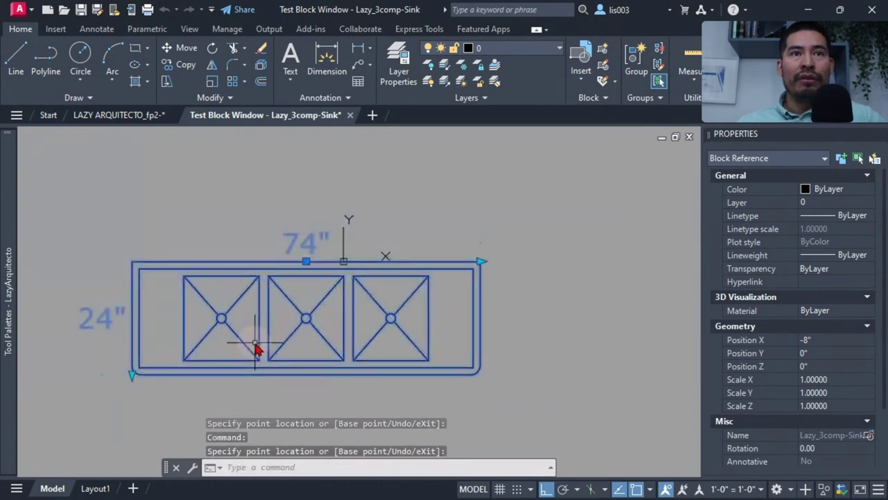
scroll(402, 318, down, 4)
key(Escape)
key(Escape)
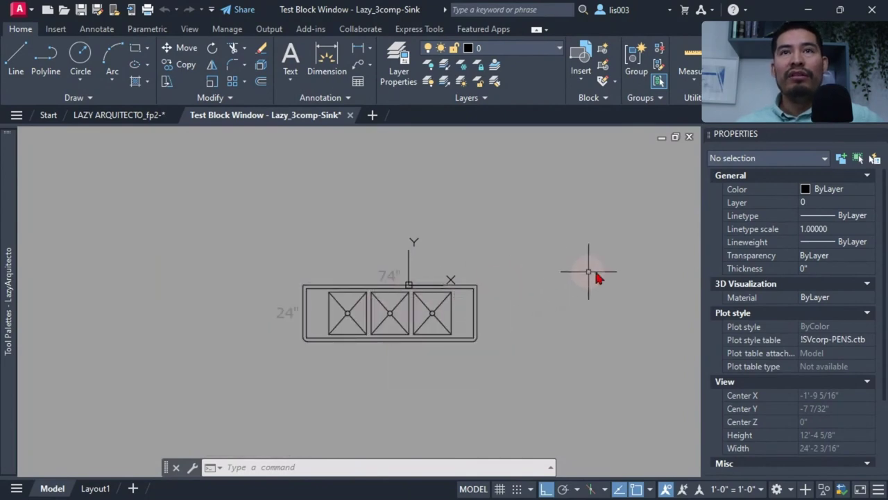
Leave the test window and move the length and width dimensions to the DEFPOINT layer in the block definition.
click(689, 137)
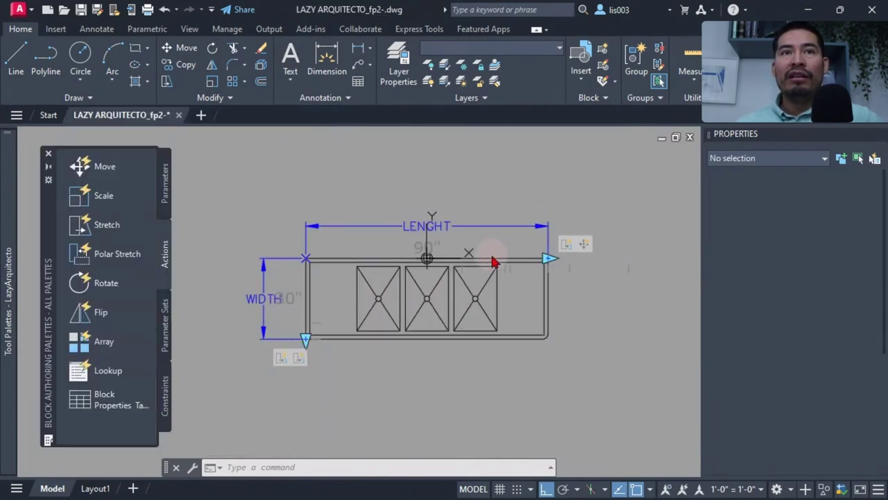
click(426, 254)
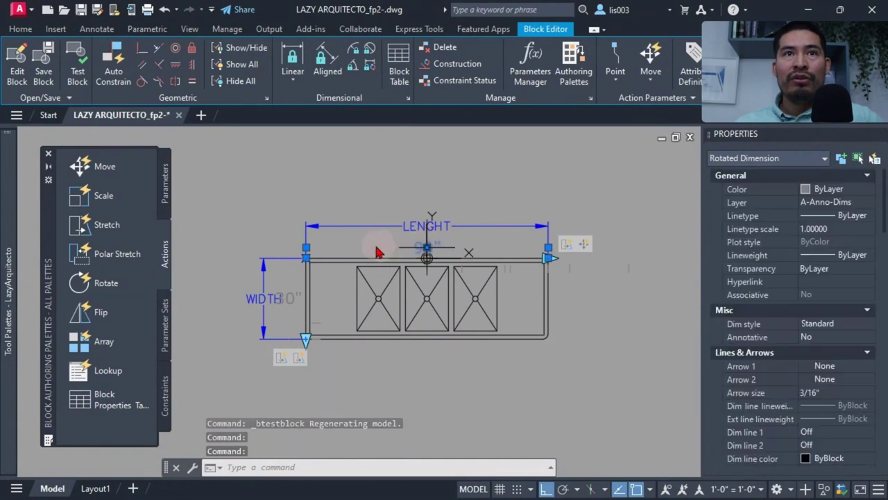
click(286, 305)
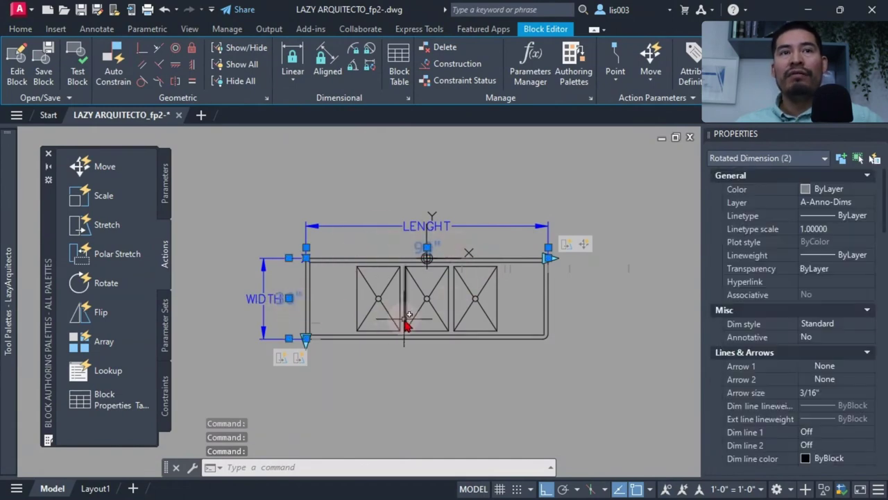
click(20, 28)
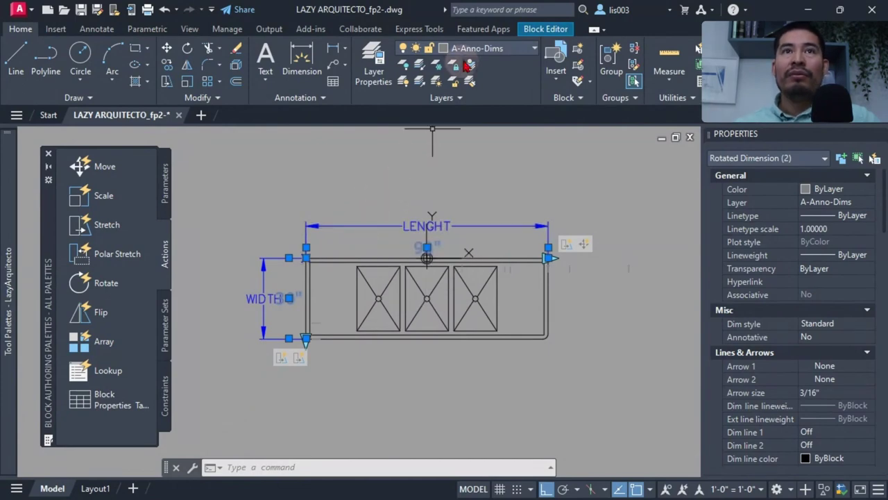
click(485, 50)
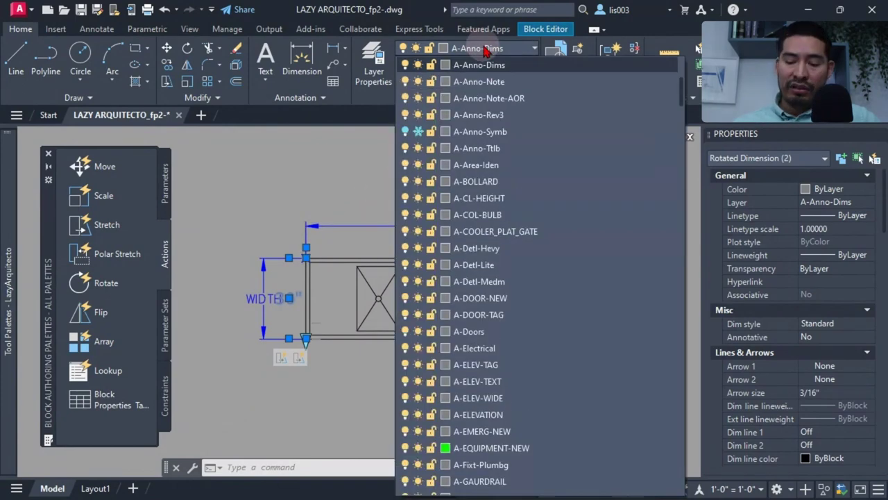
scroll(520, 113, down, 10)
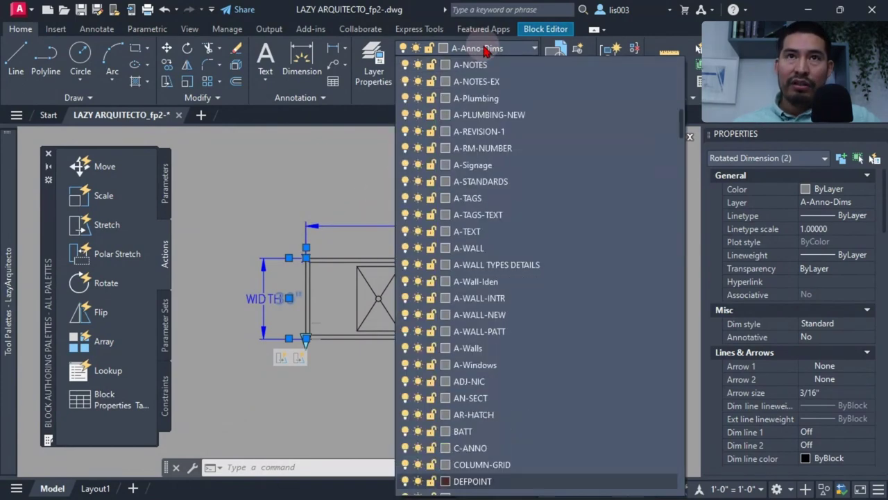
click(479, 480)
key(Escape)
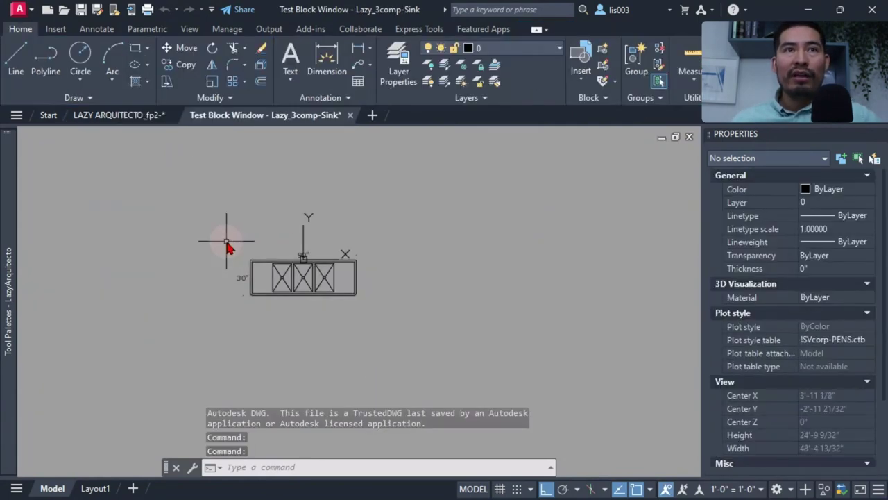
Test the block by drawing a rectangle as a room outline beside the sink and moving the sink by its base point to the rectangle's right edge.
text(C)
key(Return)
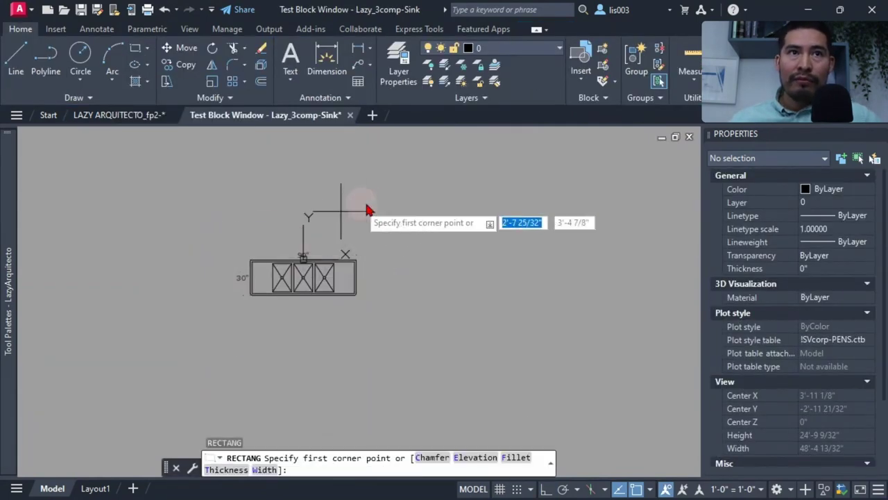
click(369, 203)
click(337, 283)
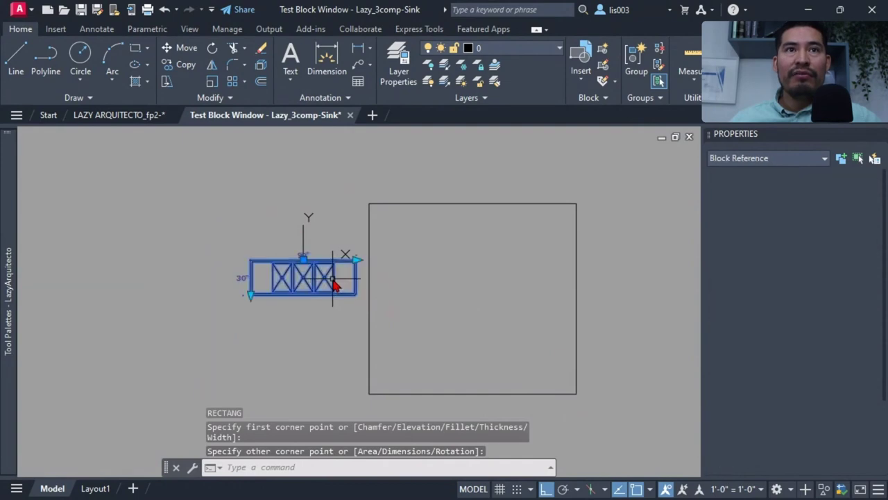
click(303, 259)
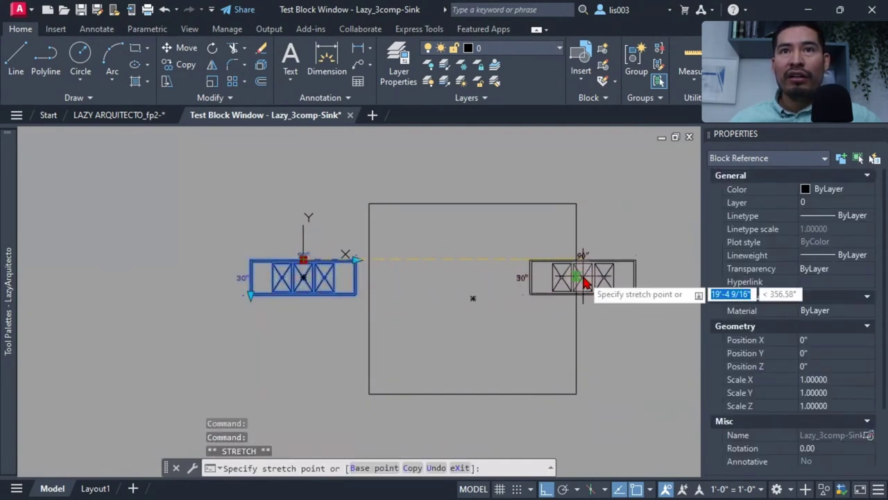
click(585, 310)
Rotate the test sink about its base point so its back lies along the rectangle's right edge, with the sink inside.
text(RO)
key(Return)
click(578, 275)
scroll(576, 278, up, 5)
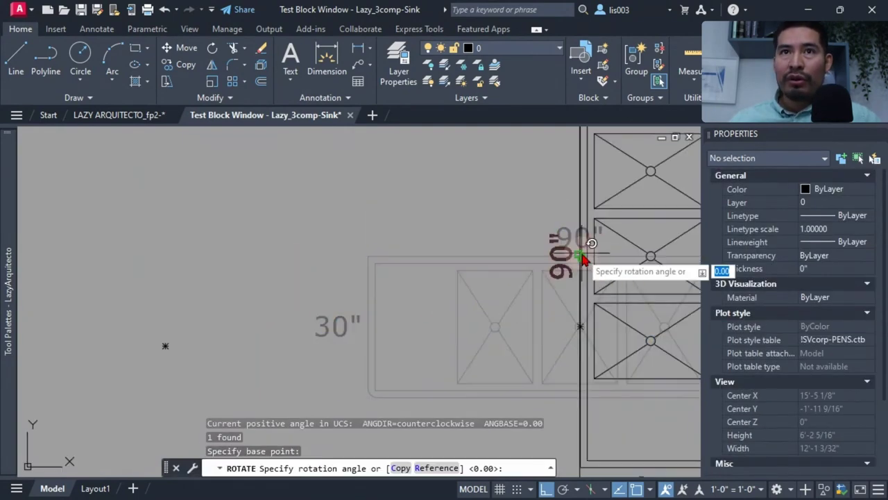
scroll(569, 319, down, 5)
click(559, 334)
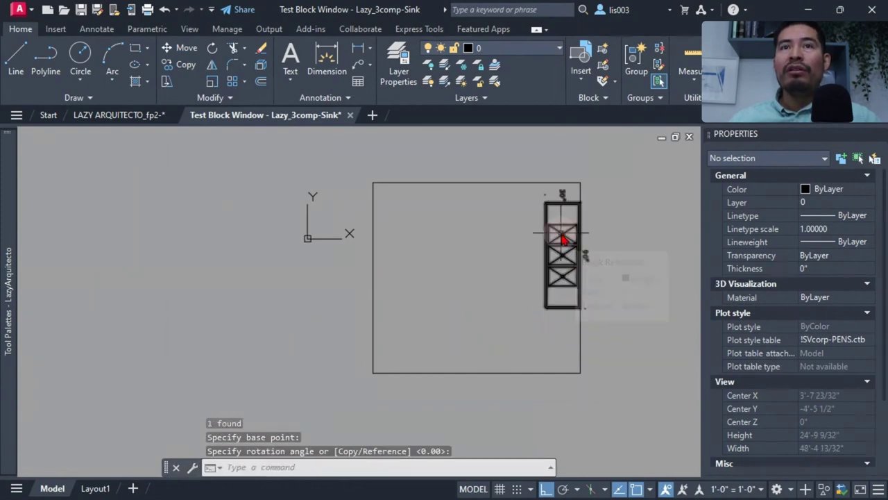
Return to the block definition and add a perpendicular Alignment parameter at the sink's base point, directed horizontally along its back edge.
click(689, 136)
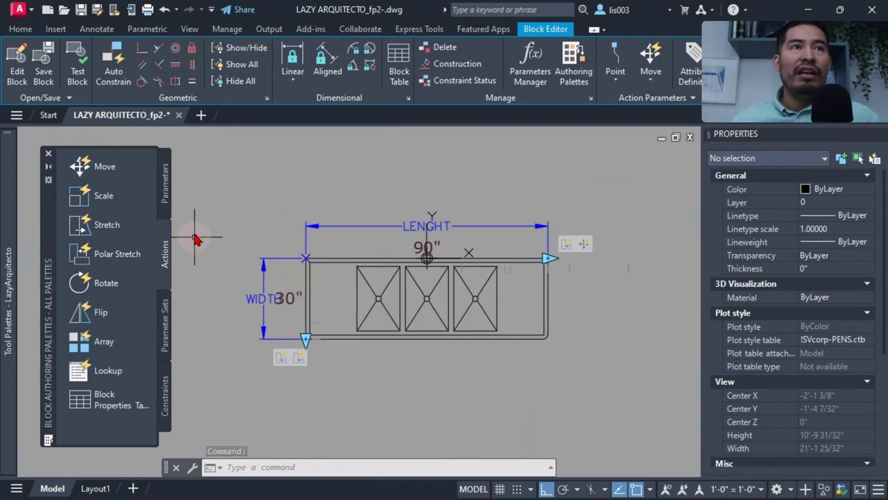
click(165, 183)
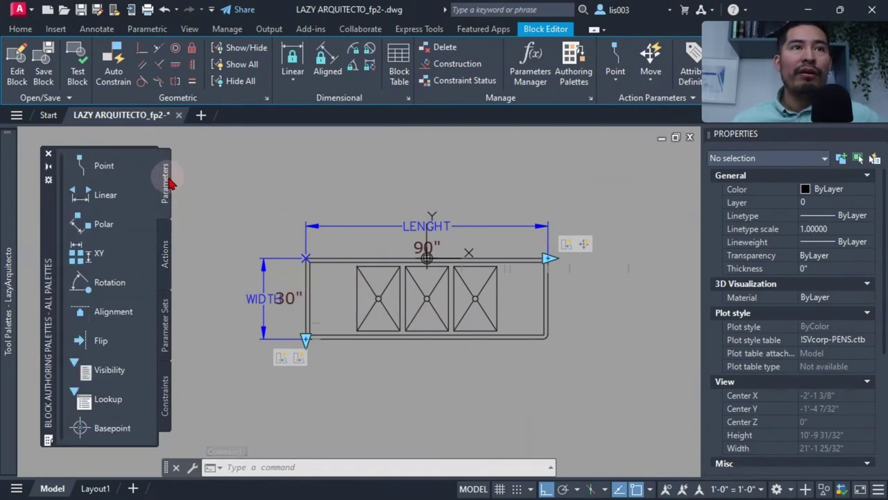
click(113, 312)
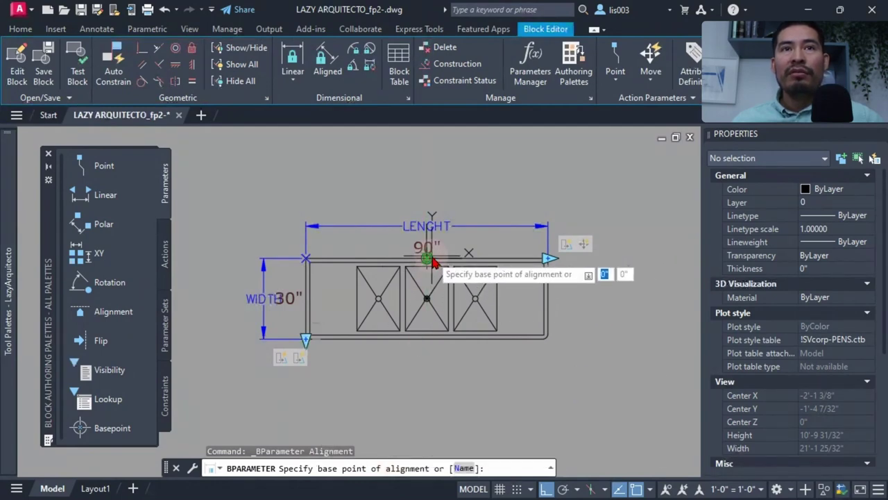
click(428, 258)
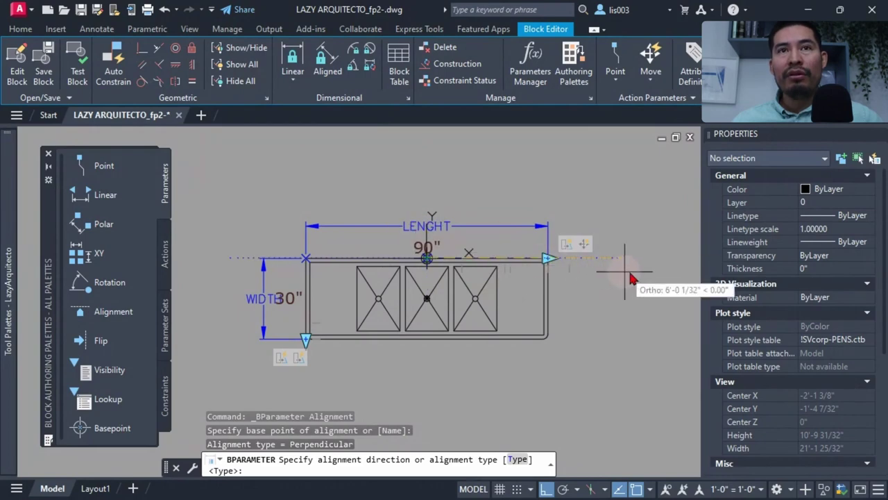
click(633, 277)
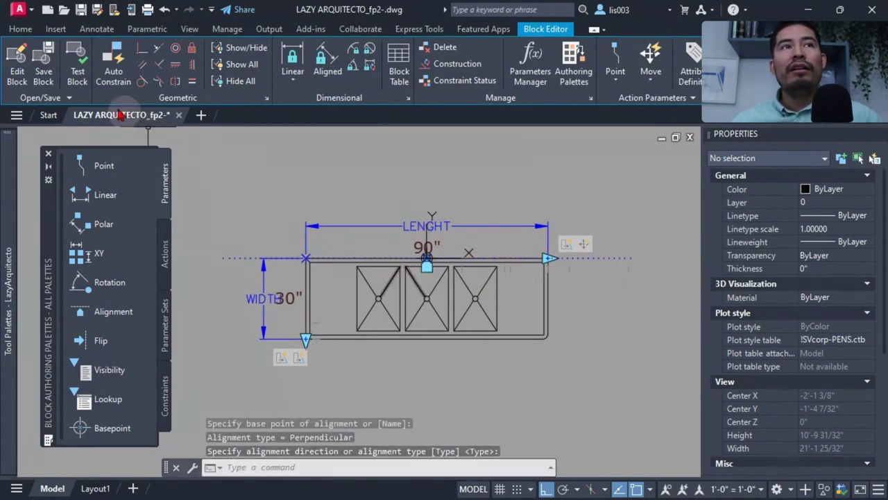
Test the block again and draw a large rectangle as a room outline beside the sink.
click(77, 70)
scroll(239, 321, down, 6)
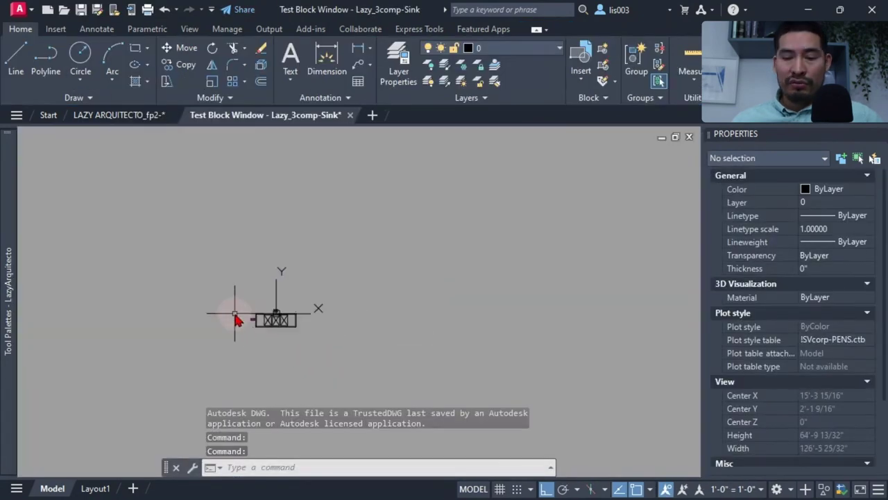
text(C)
key(Return)
click(349, 197)
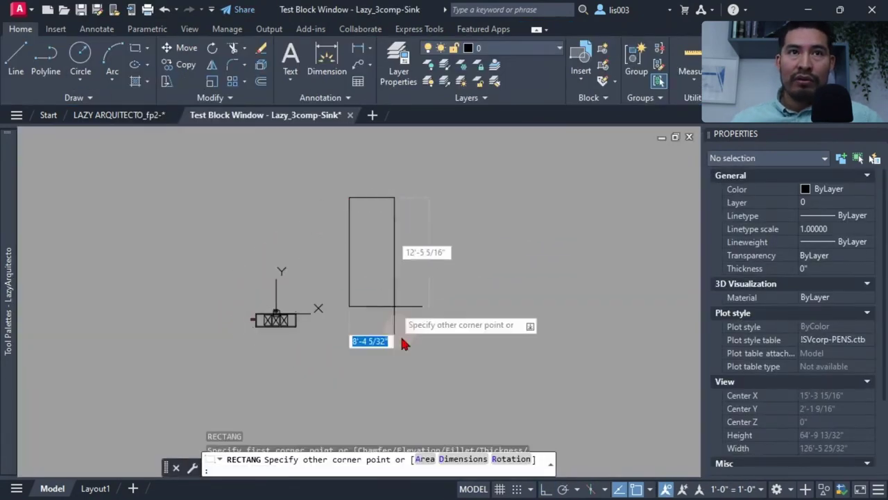
click(468, 388)
Move the test sink by its alignment grip onto the rectangle's right edge with Ortho off, and check its length label up close.
scroll(320, 339, up, 3)
click(257, 308)
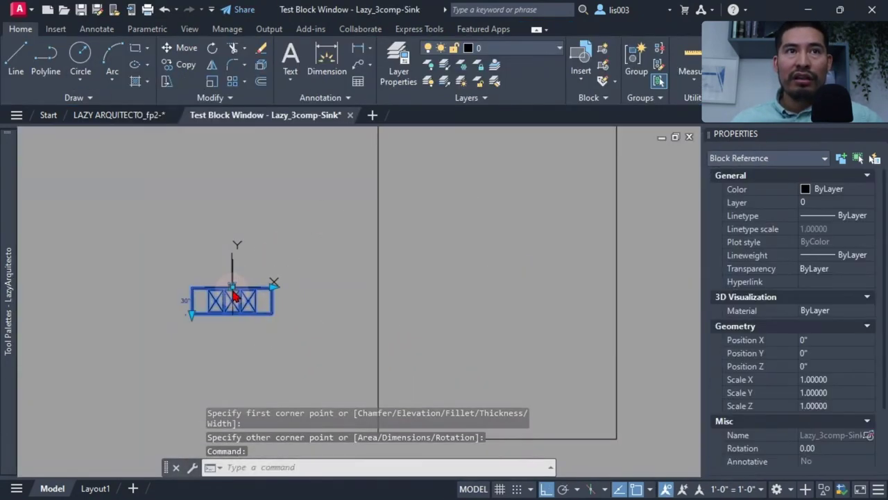
click(234, 299)
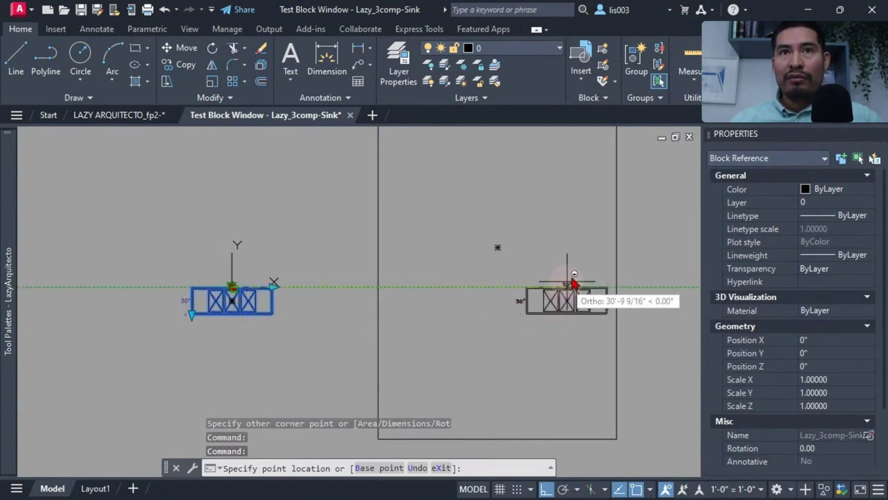
key(F8)
click(616, 259)
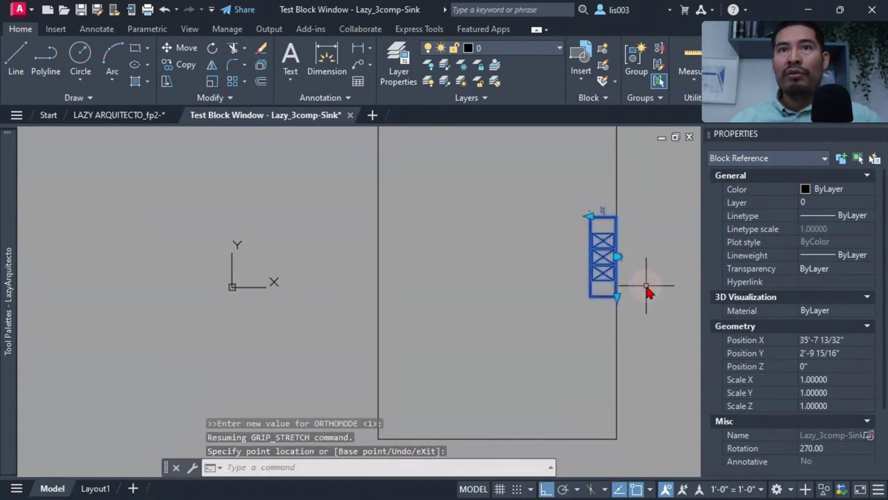
scroll(647, 264, up, 4)
key(Escape)
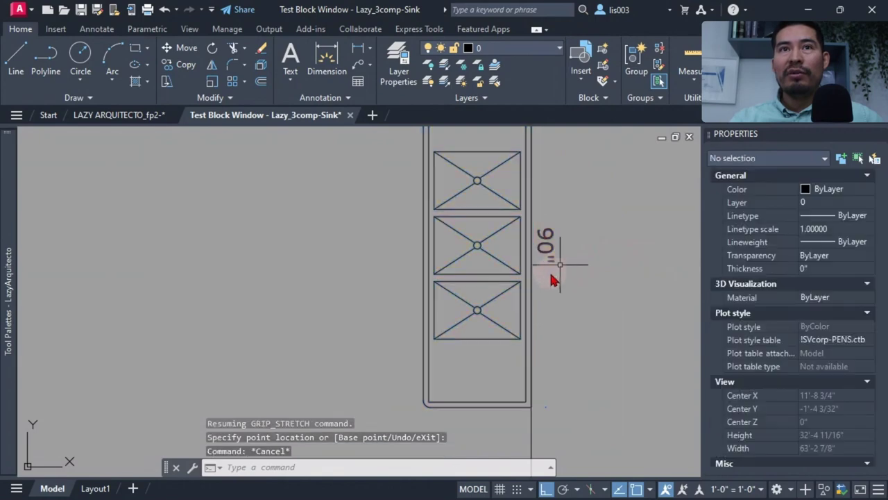
Stretch the aligned test sink's length to 98" and 58", and compare the alignment grip's position with the base point.
click(527, 263)
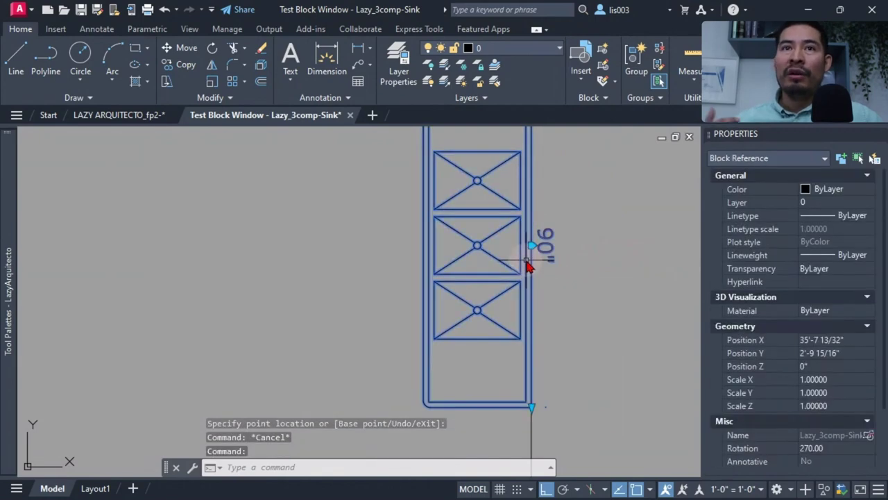
click(532, 407)
click(500, 439)
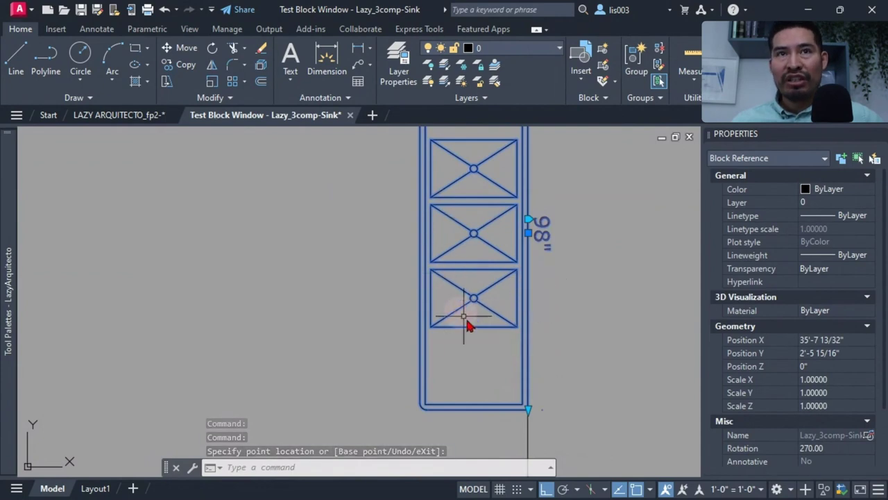
scroll(525, 225, up, 3)
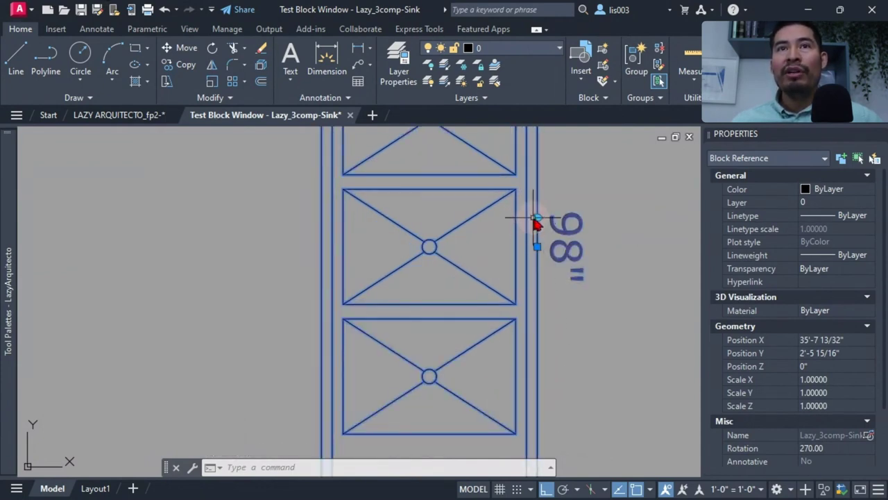
scroll(544, 262, down, 5)
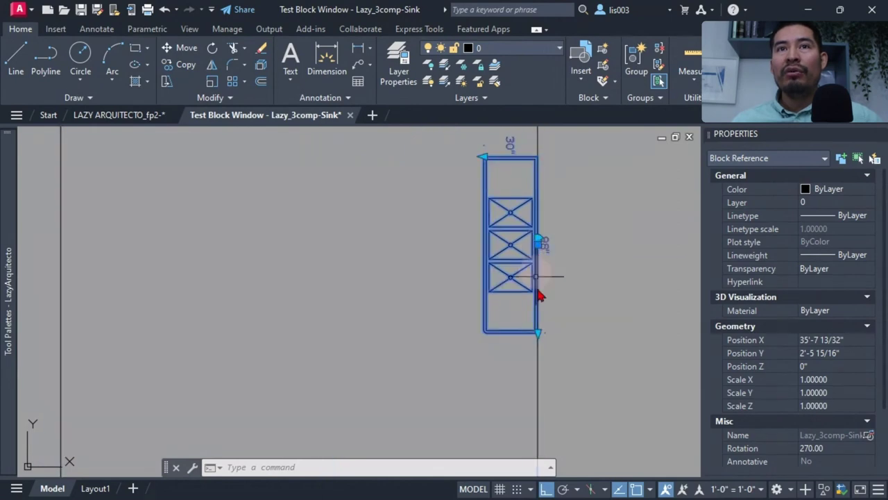
click(539, 334)
click(547, 209)
scroll(544, 206, up, 3)
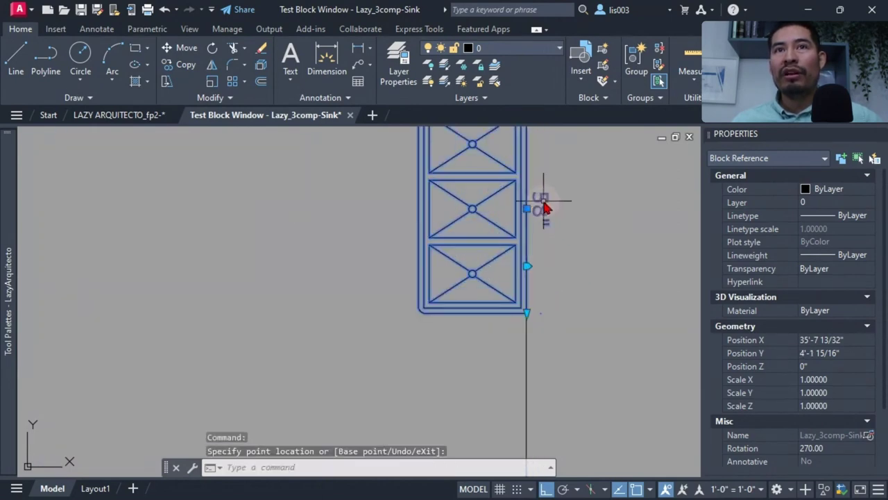
mouse_move(544, 207)
middle_down()
mouse_move(511, 257)
mouse_move(508, 335)
middle_up()
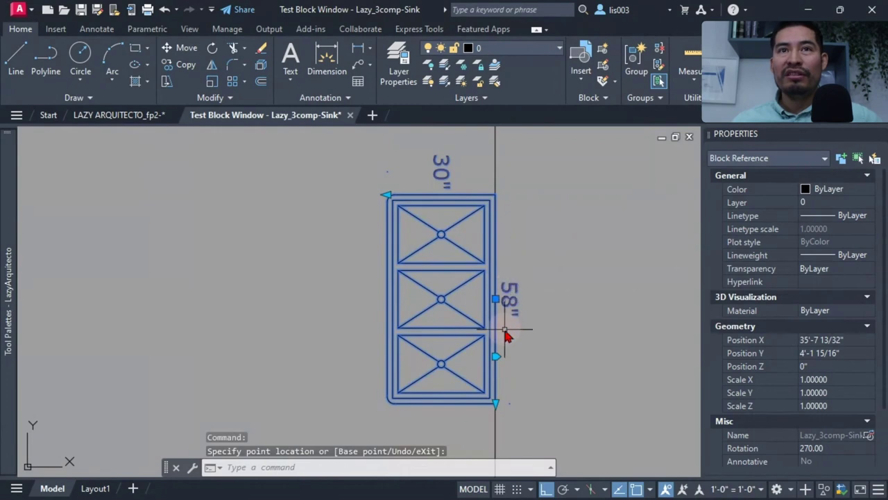
click(499, 298)
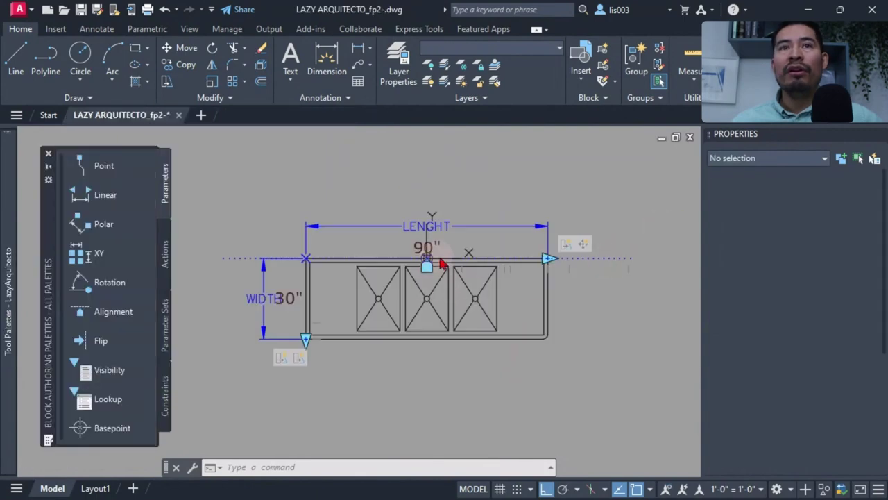
Modify the selection set of the LENGHT parameter's Move action to add the alignment parameter's grip and alignment line.
scroll(470, 251, up, 3)
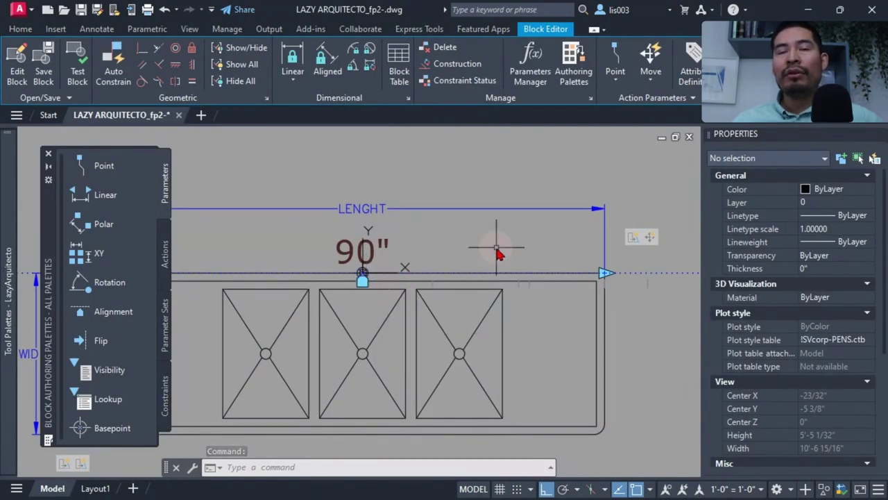
scroll(495, 247, down, 3)
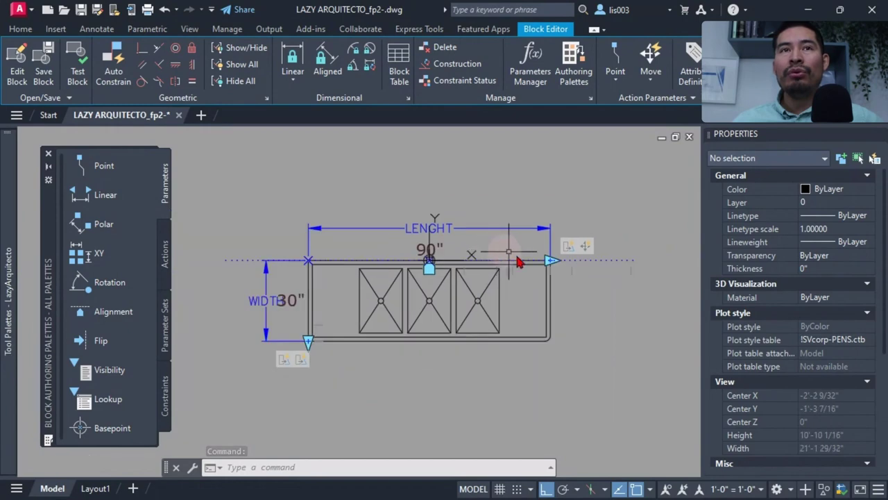
click(585, 250)
right_click(585, 248)
mouse_move(673, 276)
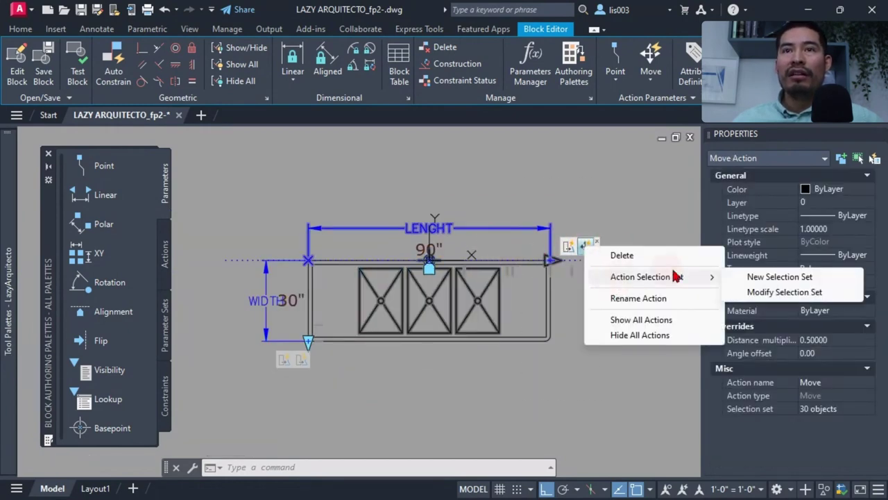
click(749, 292)
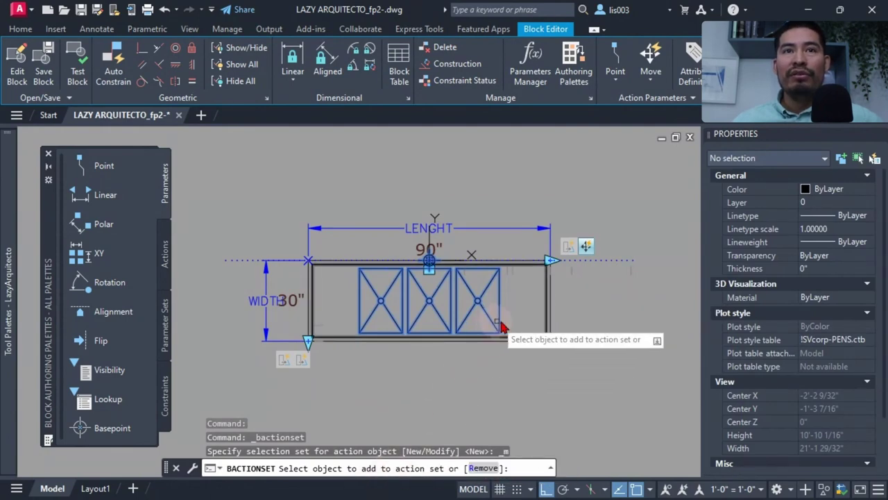
scroll(517, 294, up, 3)
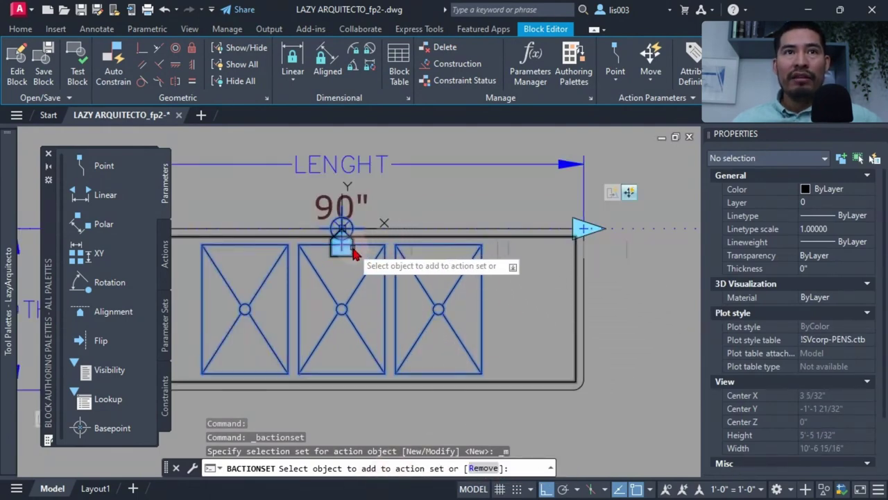
click(345, 250)
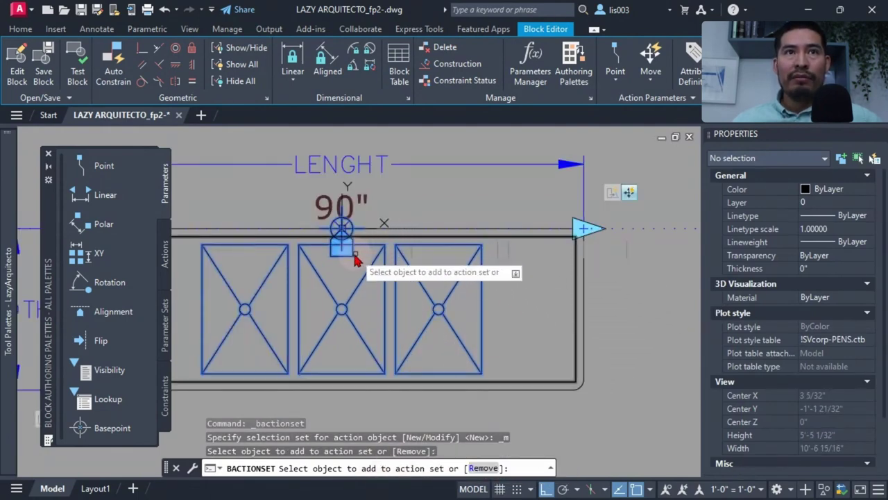
click(631, 231)
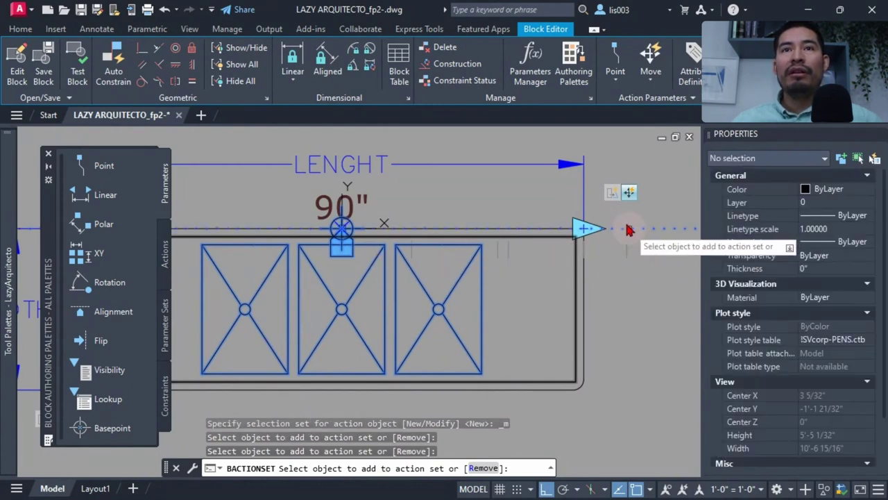
scroll(632, 260, down, 3)
key(Return)
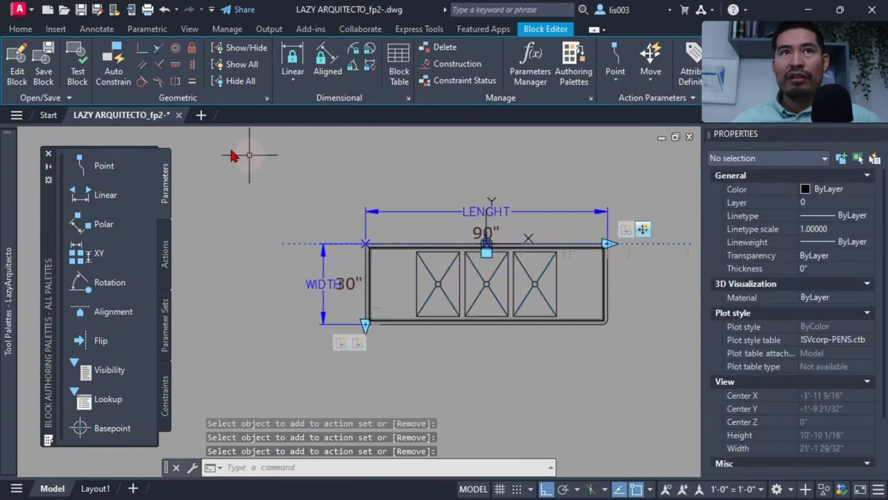
Test the block by stretching its length to 120" and moving it upward by its alignment grip, and close the test window.
click(77, 66)
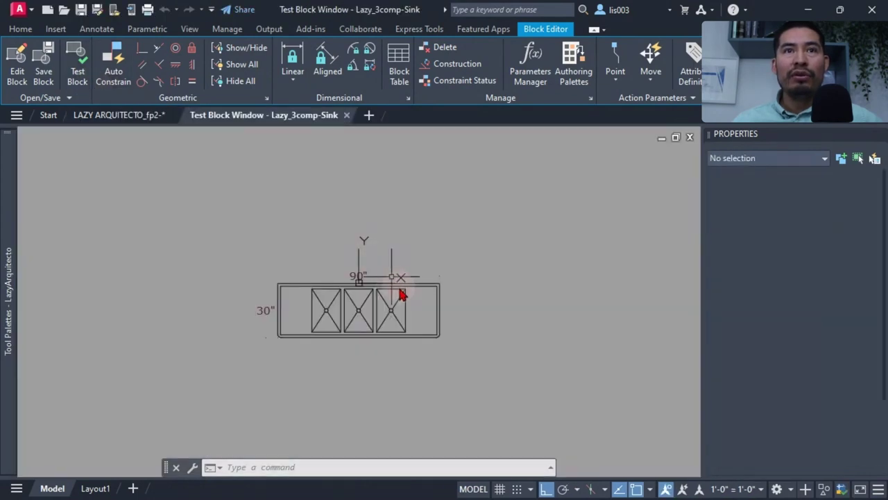
click(402, 296)
click(437, 283)
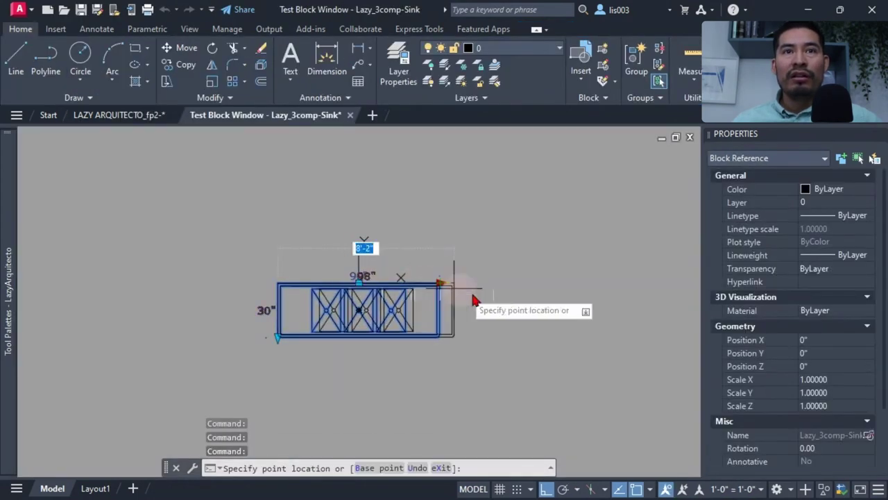
scroll(396, 294, up, 3)
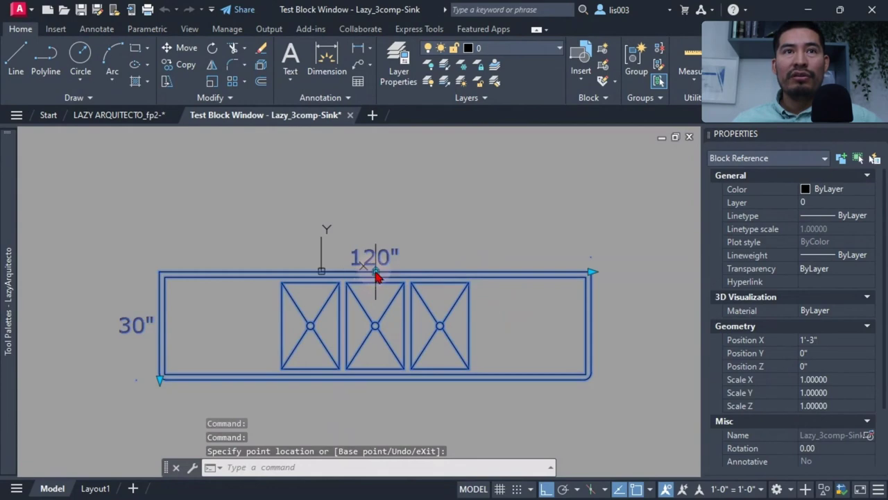
click(381, 159)
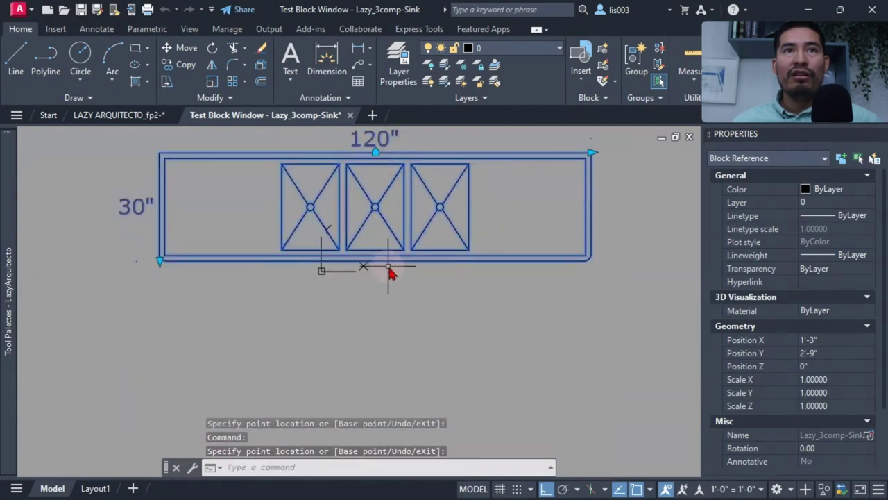
scroll(396, 306, down, 3)
click(689, 136)
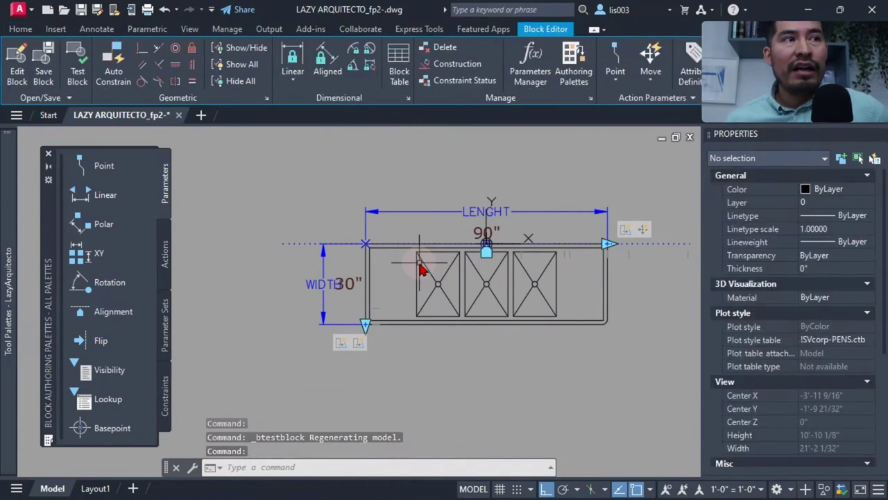
Close the block editor and save the changes to Lazy_3comp-Sink.
middle_drag(421, 269, 343, 302)
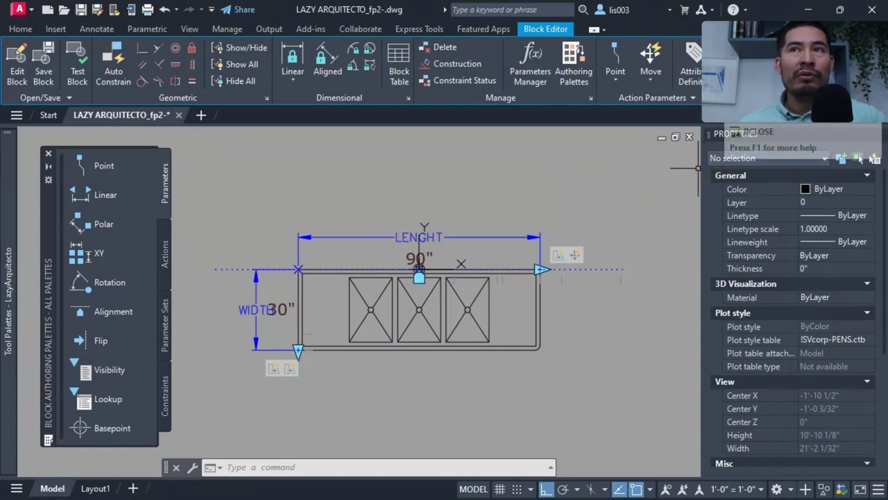
click(725, 66)
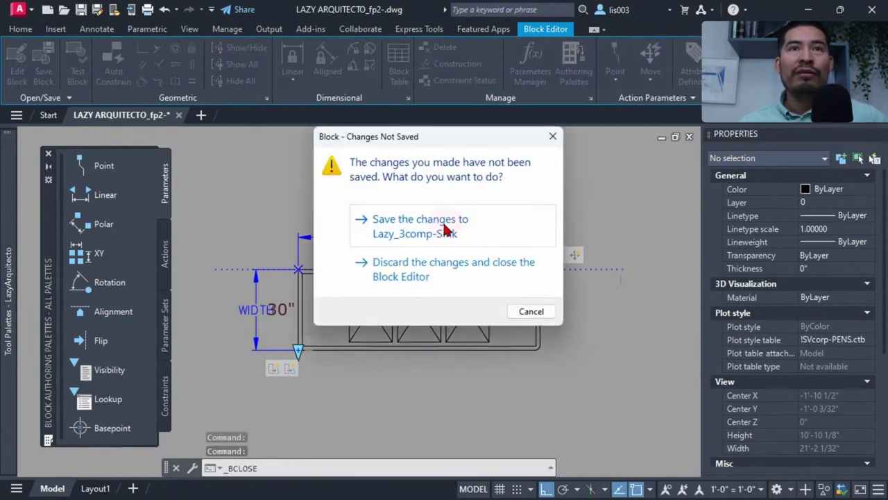
click(446, 229)
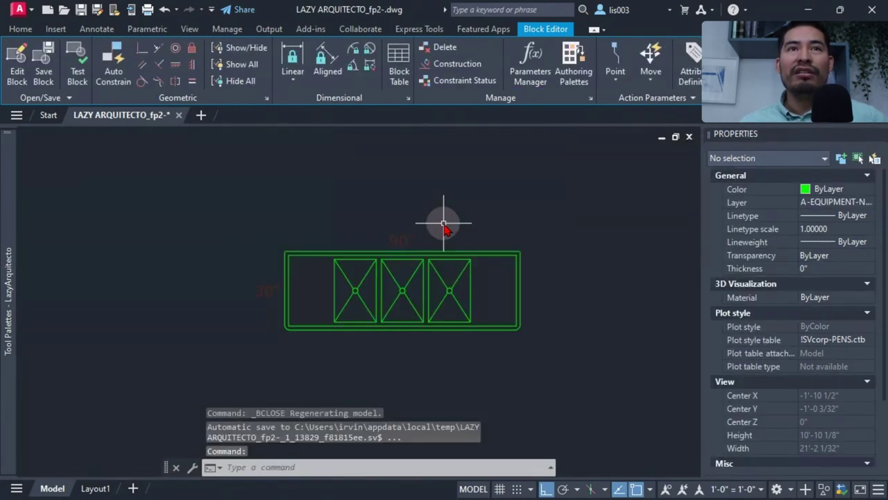
click(581, 288)
click(582, 283)
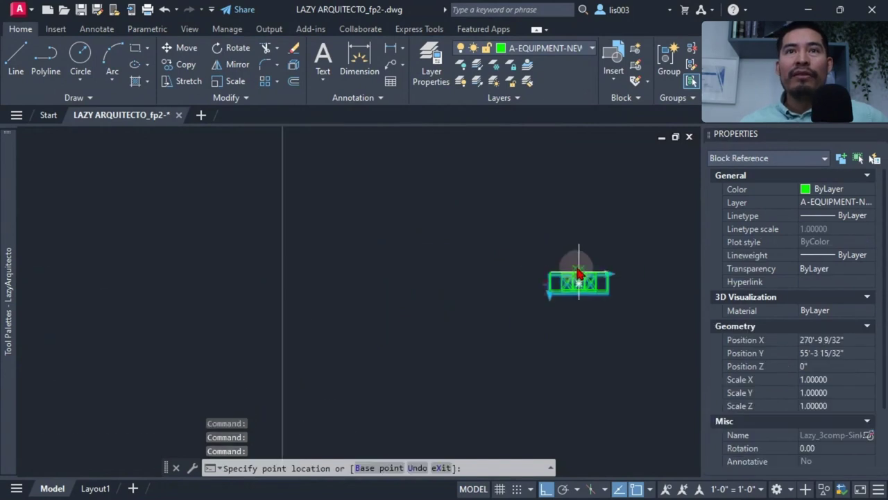
scroll(548, 274, down, 6)
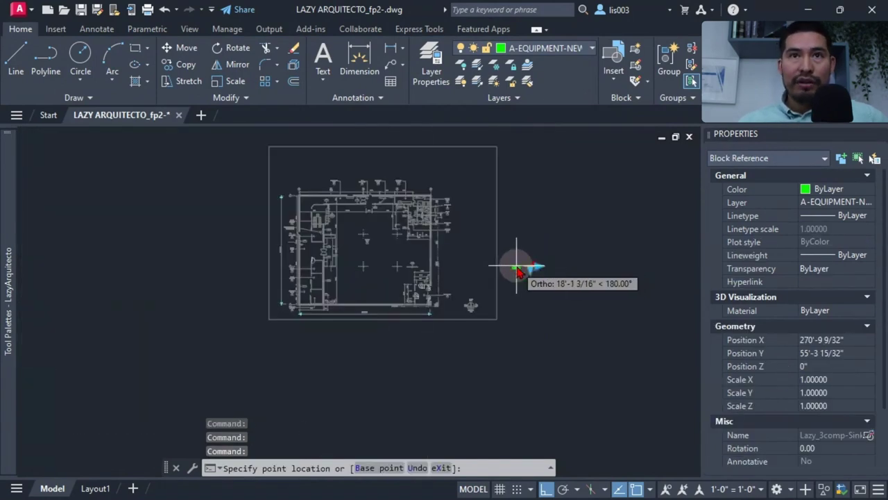
key(Escape)
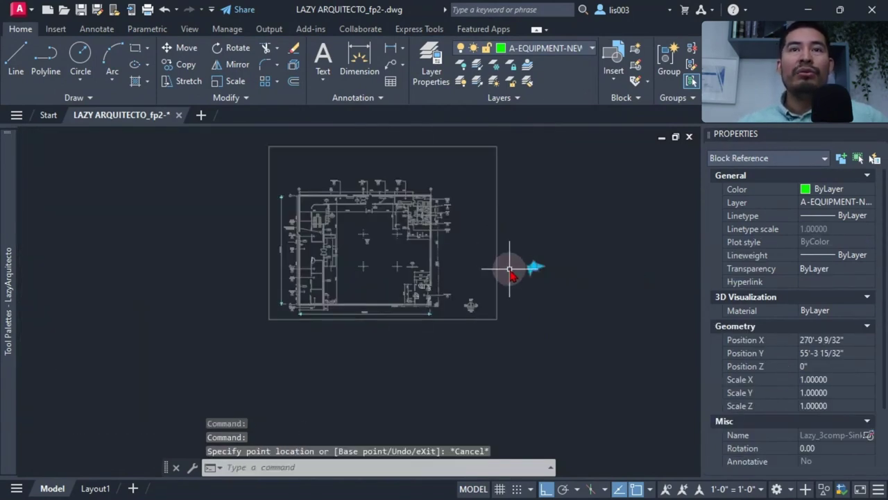
Add the finished Lazy_3comp-Sink block to the New Palette tool palette.
mouse_move(20, 154)
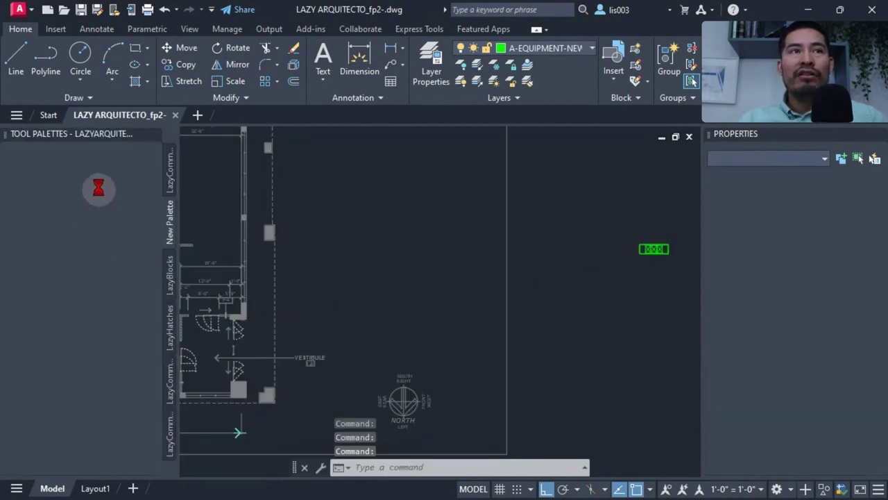
drag(70, 161, 296, 254)
Insert Lazy_3comp-Sink from the tool palette, aligned against the back-room side of the Meat Prep room's wall.
mouse_move(296, 254)
middle_down()
mouse_move(340, 293)
mouse_move(466, 317)
mouse_move(333, 298)
mouse_move(264, 274)
mouse_move(362, 317)
middle_up()
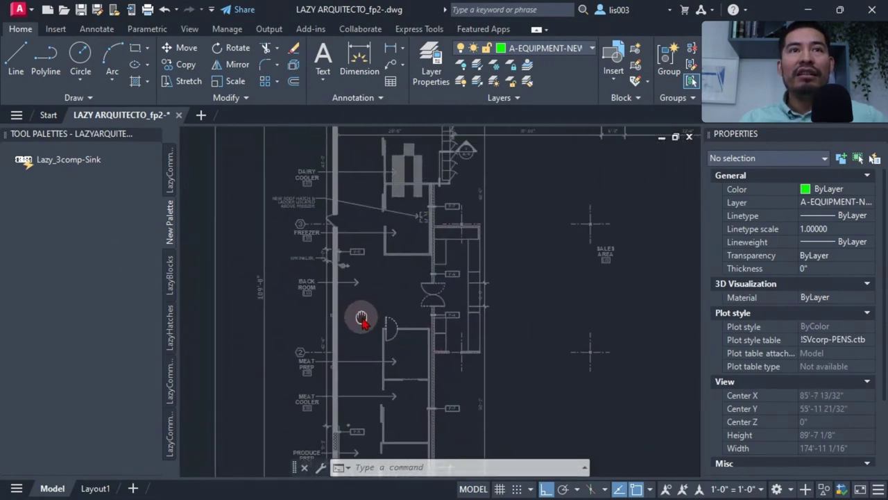
scroll(365, 373, up, 5)
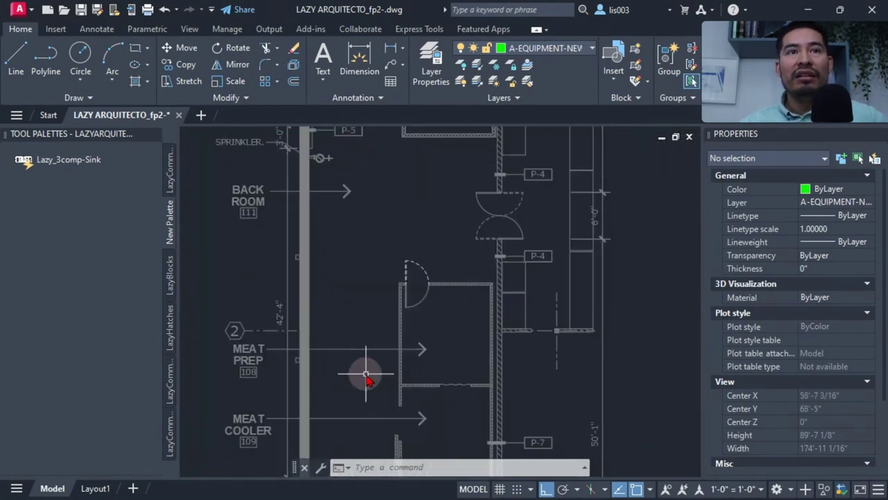
middle_drag(367, 368, 346, 333)
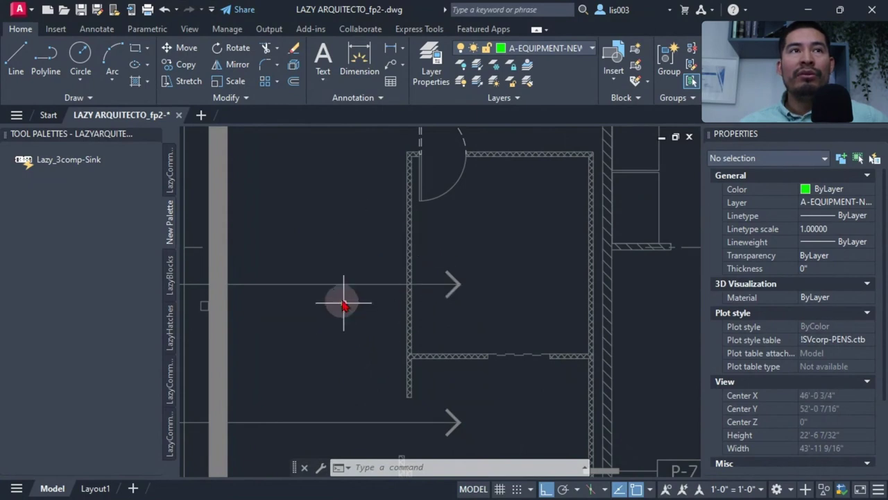
click(54, 169)
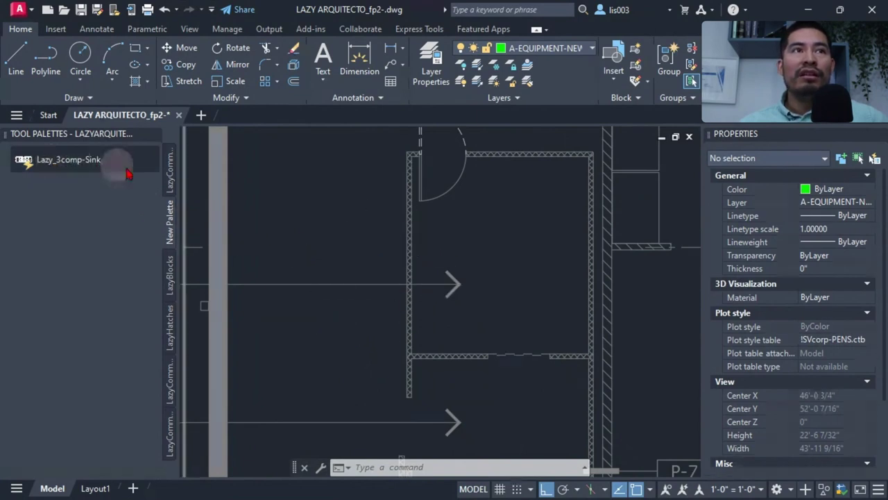
scroll(371, 256, up, 3)
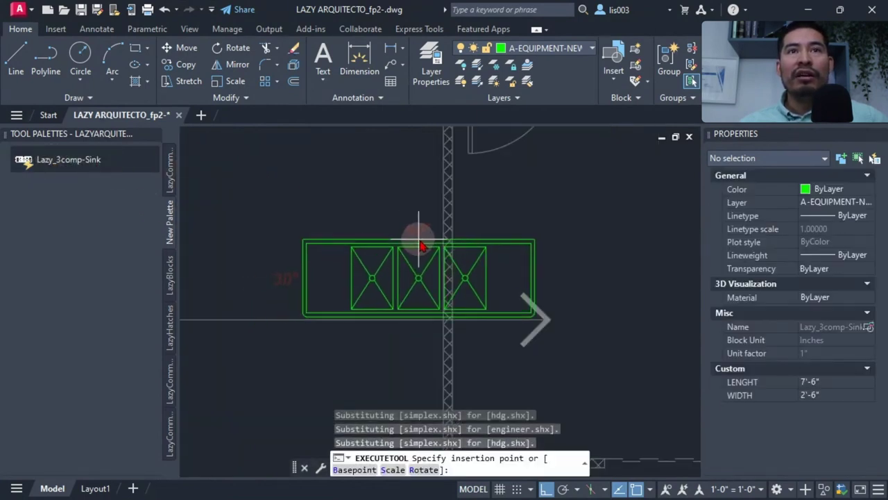
click(443, 247)
scroll(356, 312, down, 2)
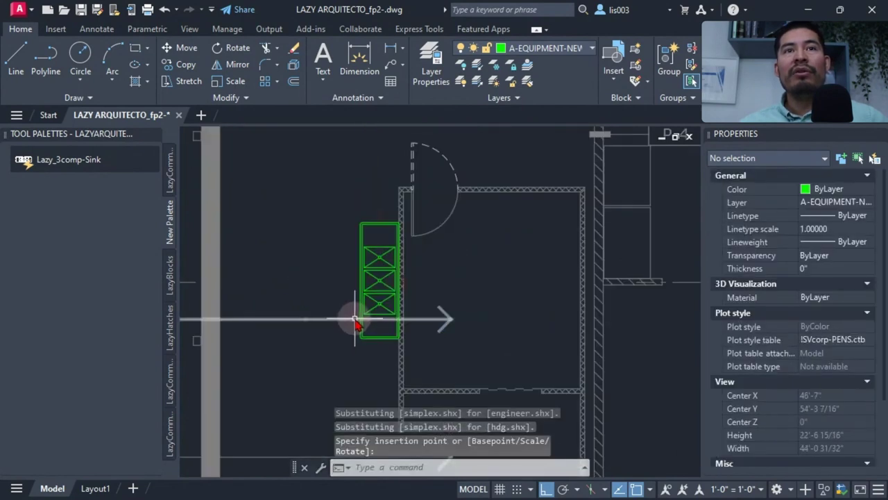
Stretch the wall-aligned sink by its length grip to 58", and set its length to 76".
click(367, 291)
scroll(366, 292, up, 2)
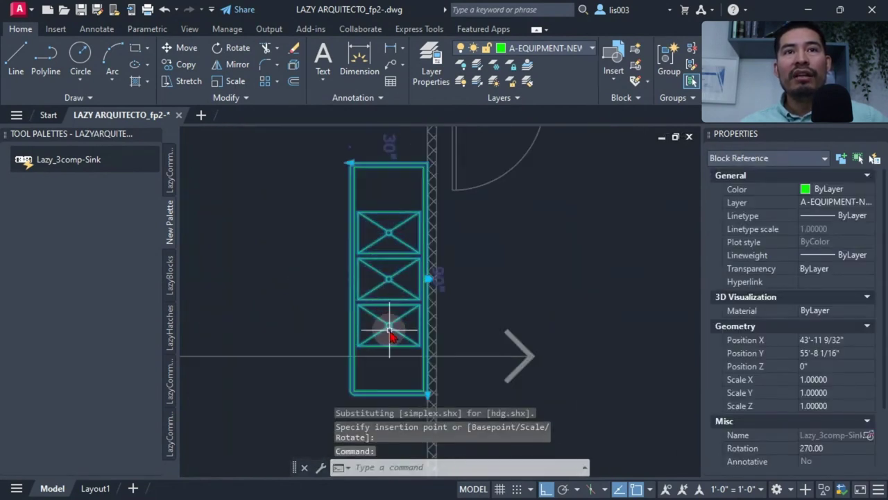
middle_drag(378, 364, 407, 325)
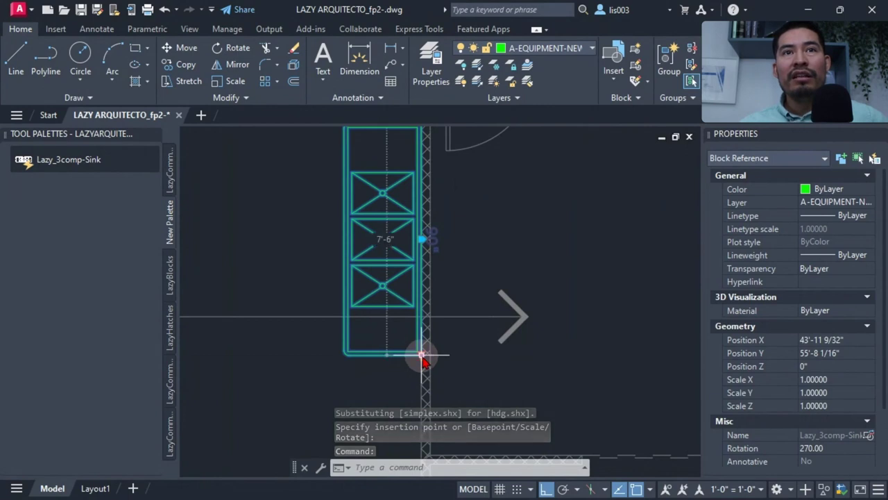
click(422, 356)
click(422, 264)
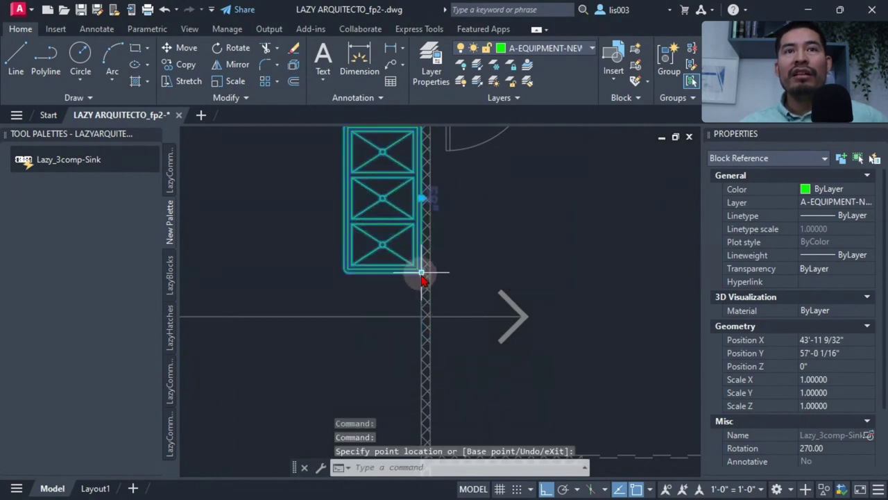
click(421, 273)
middle_drag(421, 276, 486, 356)
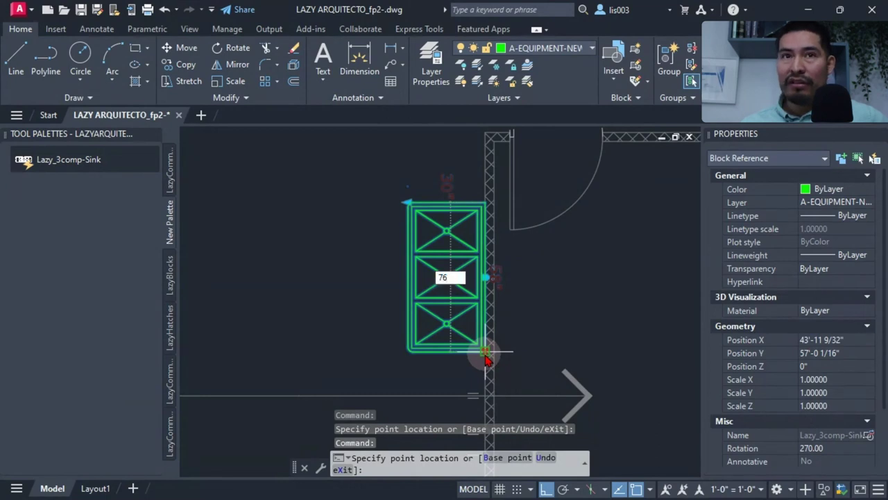
text(76)
key(Return)
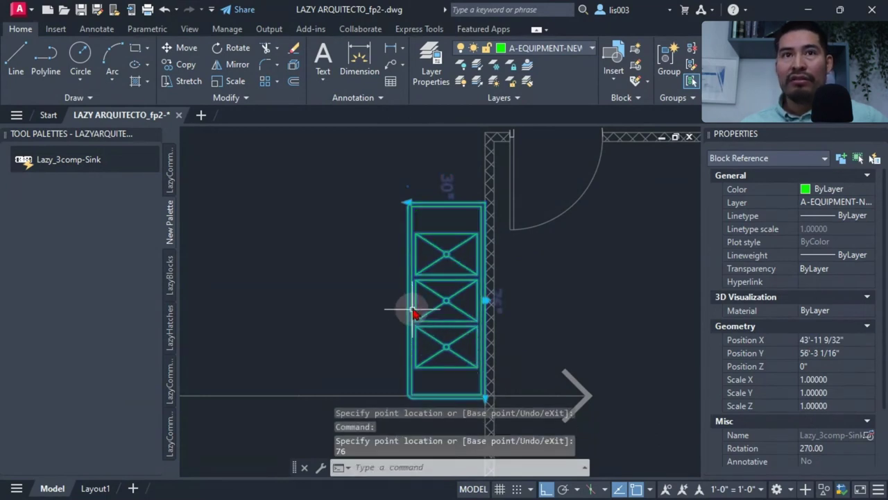
Reduce the wall-aligned sink's width to 24" with its width grip and deselect it.
click(409, 208)
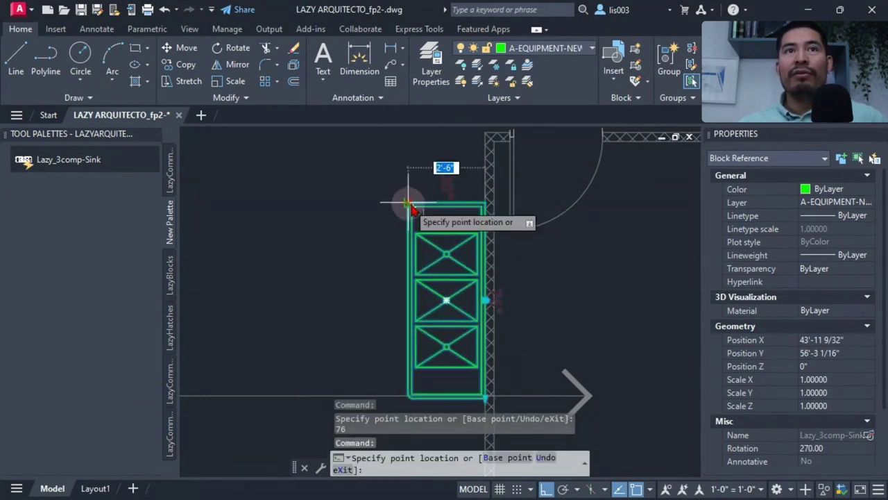
click(411, 200)
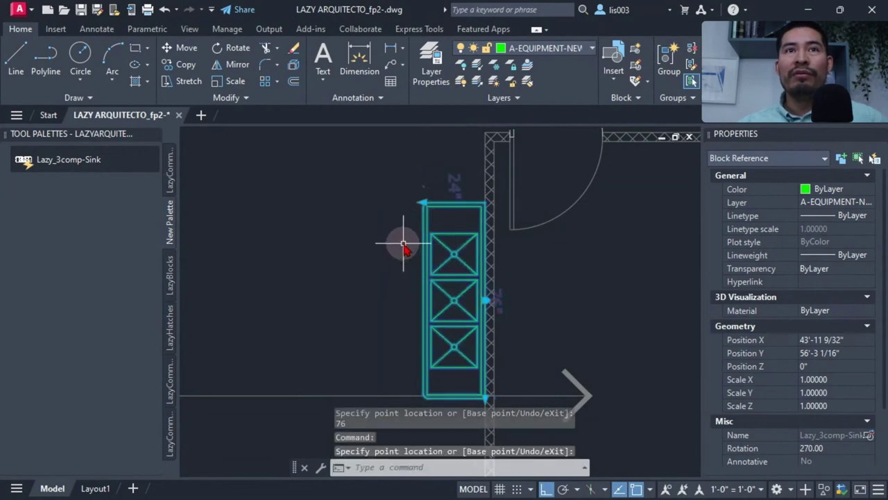
key(Escape)
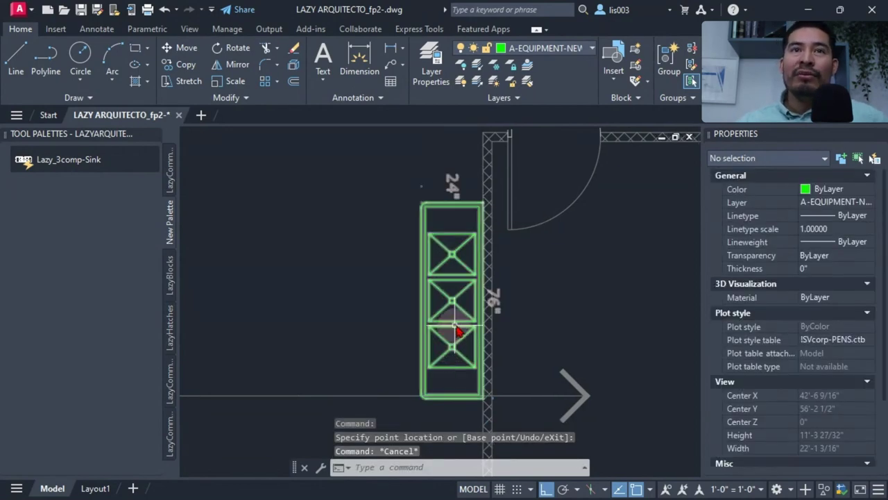
click(456, 323)
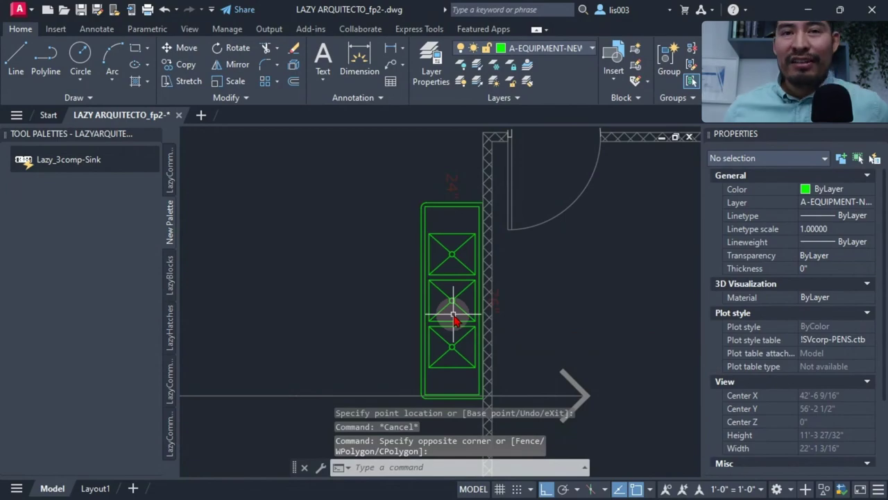